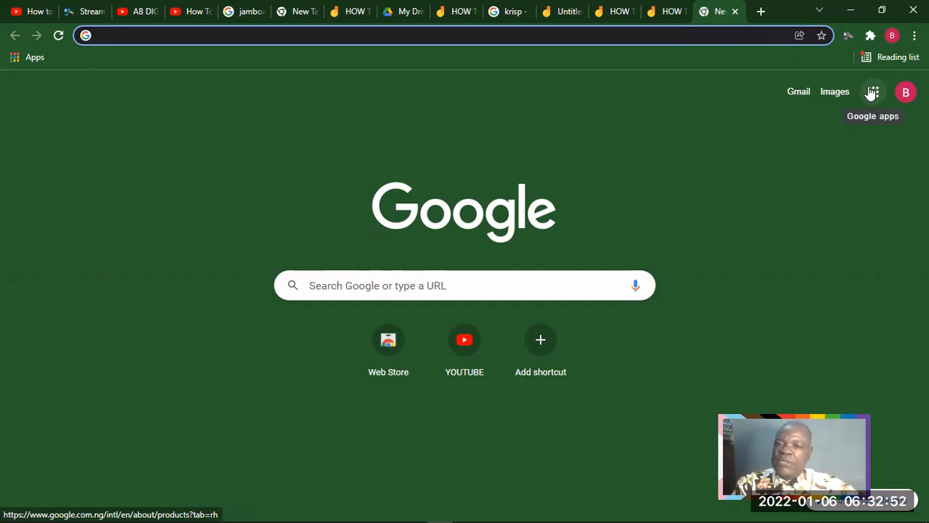
Open Jamboard from the list of Google apps
{"action": "left_click", "coordinate": [872, 94]}
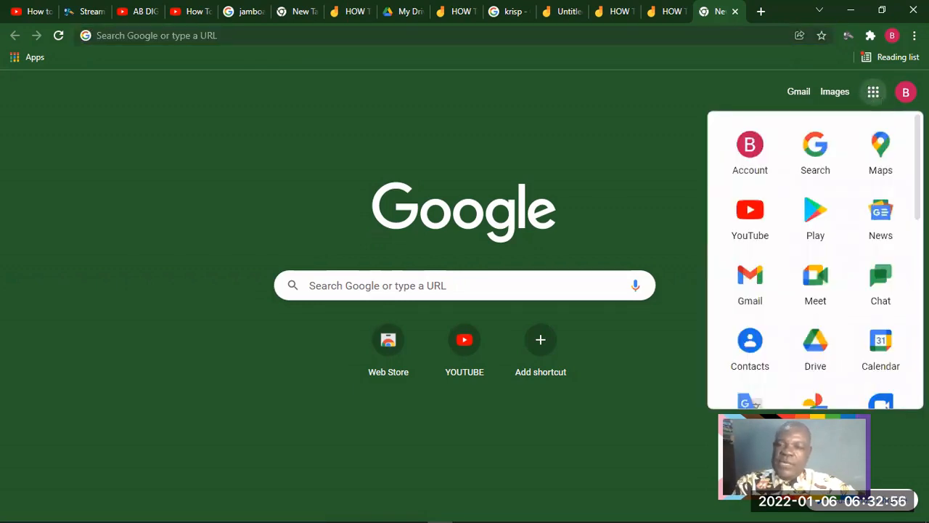
{"action": "scroll", "coordinate": [815, 260], "scroll_direction": "down", "scroll_amount": 3}
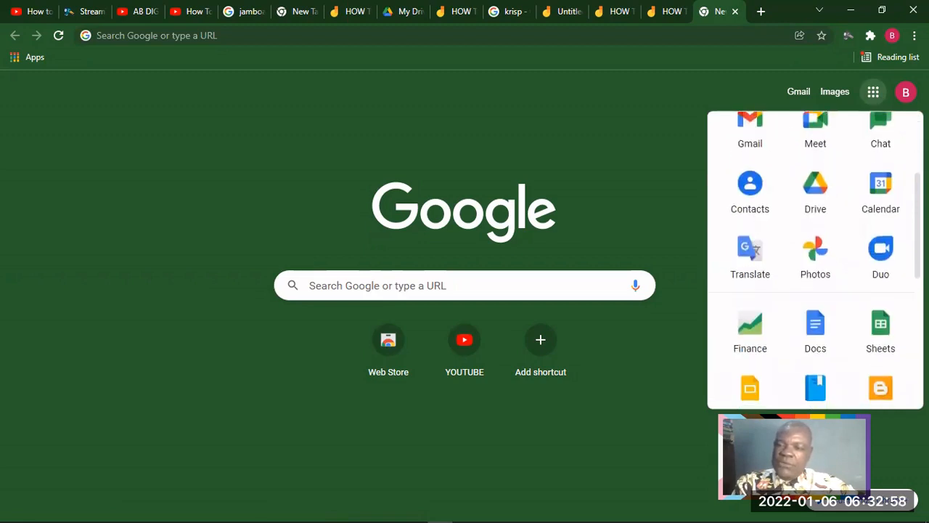
{"action": "scroll", "coordinate": [815, 260], "scroll_direction": "down", "scroll_amount": 2}
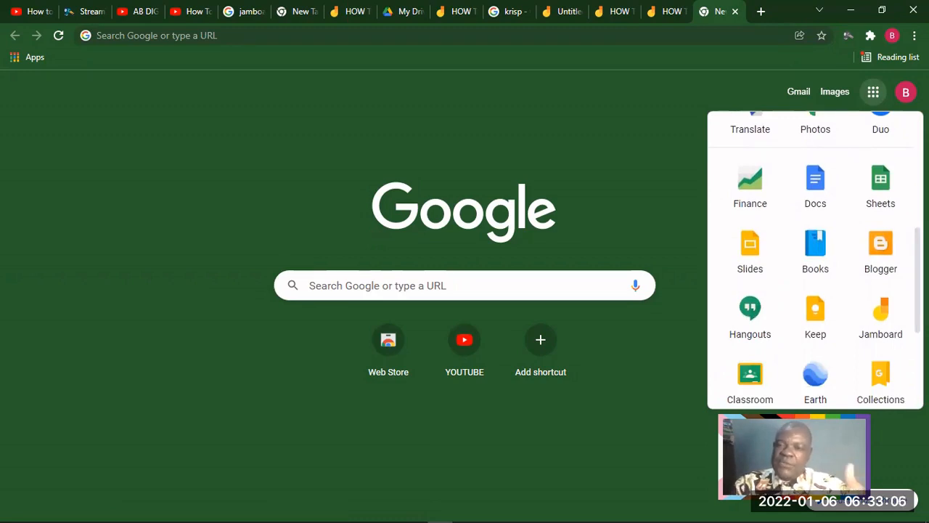
{"action": "left_click", "coordinate": [878, 322]}
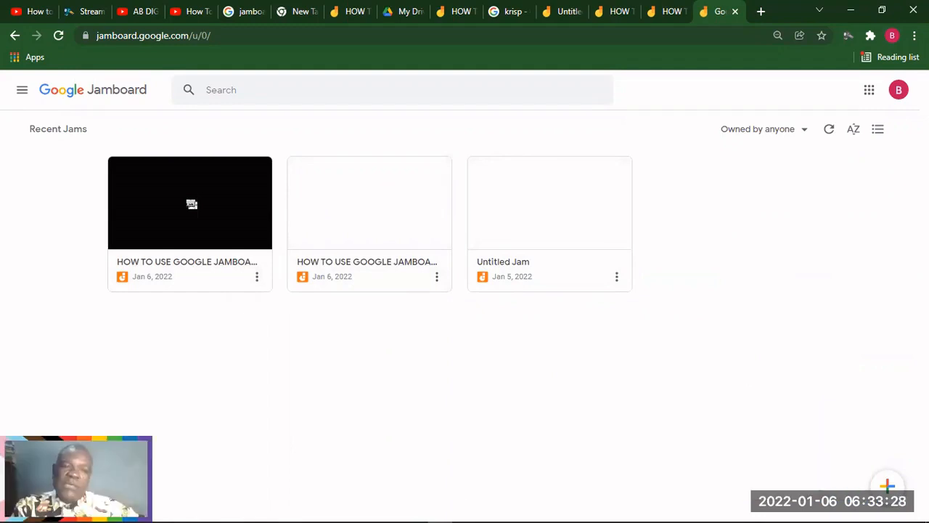
Move both jams named HOW TO USE GOOGLE JAMBOARD to the trash
{"action": "left_click", "coordinate": [256, 276]}
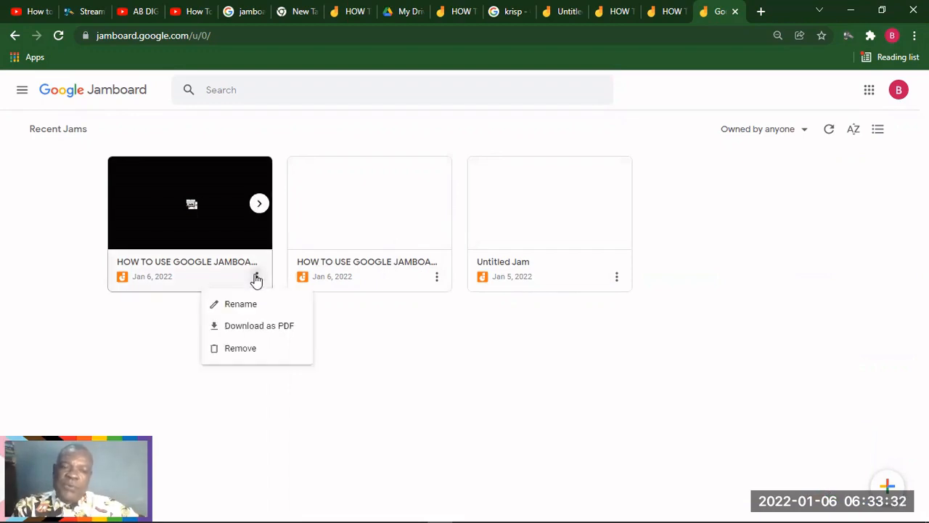
{"action": "left_click", "coordinate": [245, 355]}
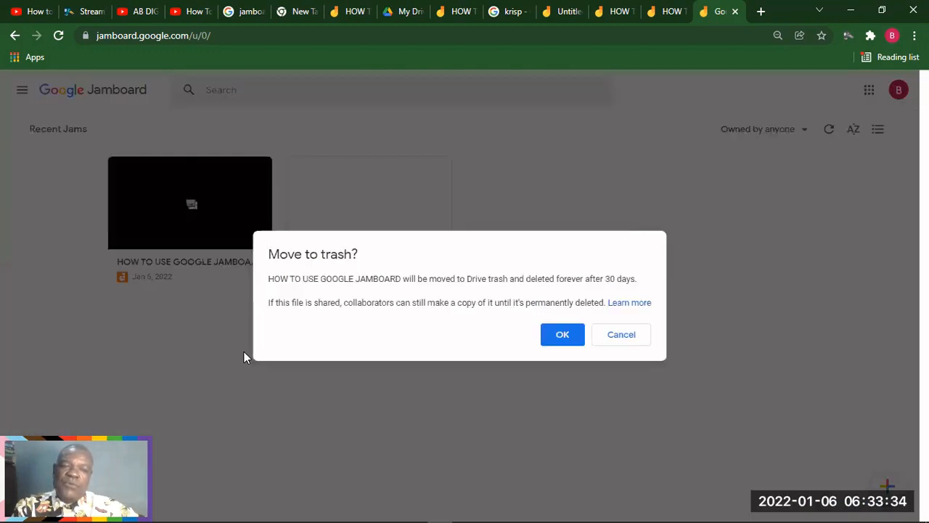
{"action": "left_click", "coordinate": [562, 338]}
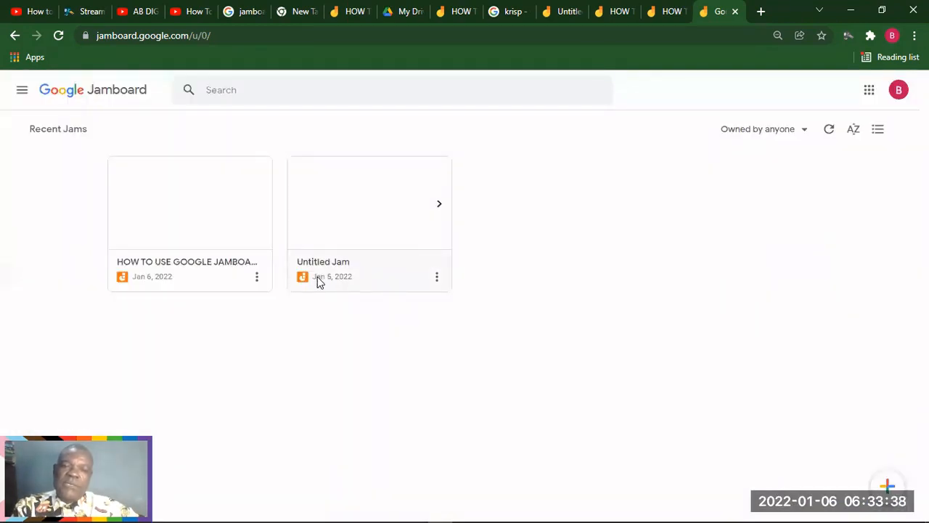
{"action": "left_click", "coordinate": [256, 278]}
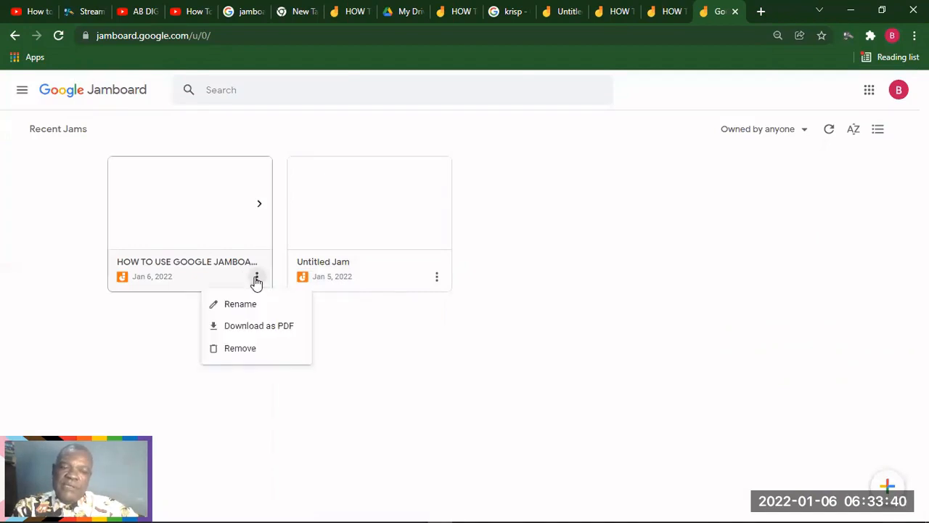
{"action": "left_click", "coordinate": [240, 348]}
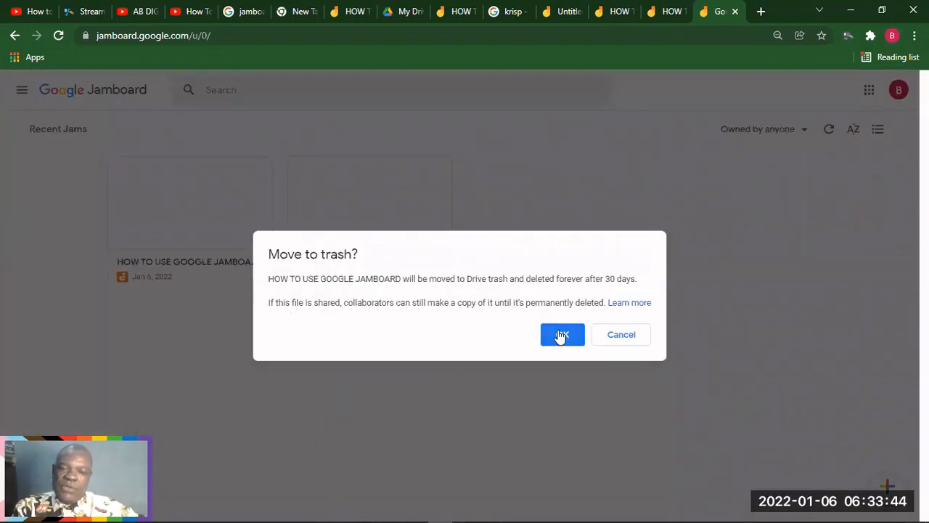
{"action": "left_click", "coordinate": [560, 335]}
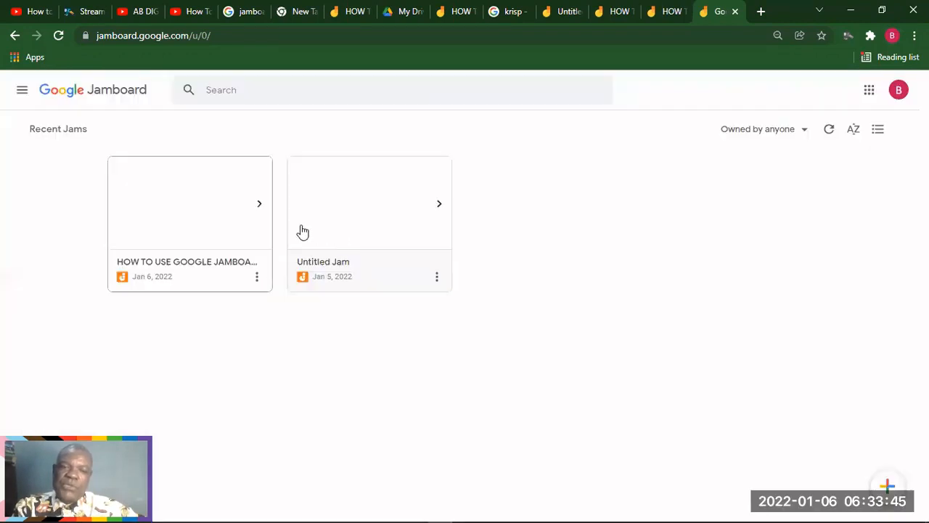
Remove the Untitled Jam from the recent jams and confirm moving it to the trash
{"action": "left_click", "coordinate": [257, 276]}
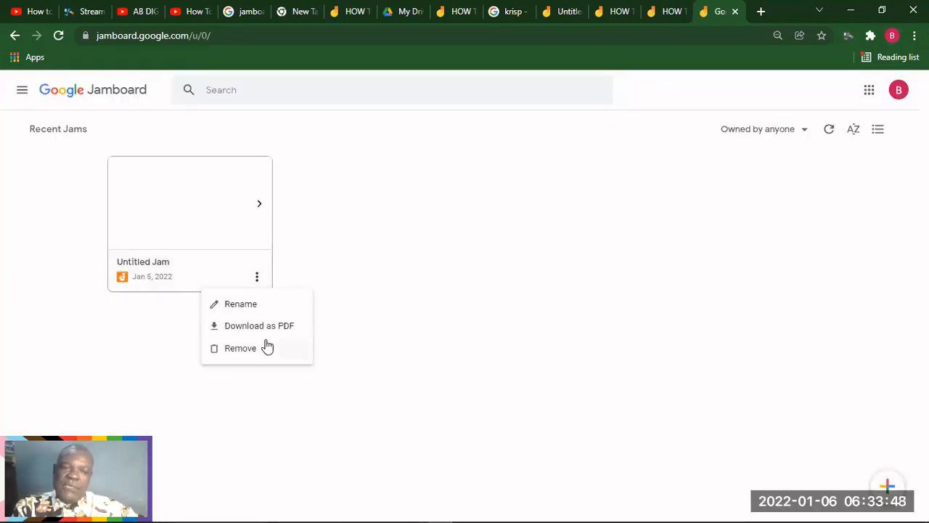
{"action": "left_click", "coordinate": [246, 348]}
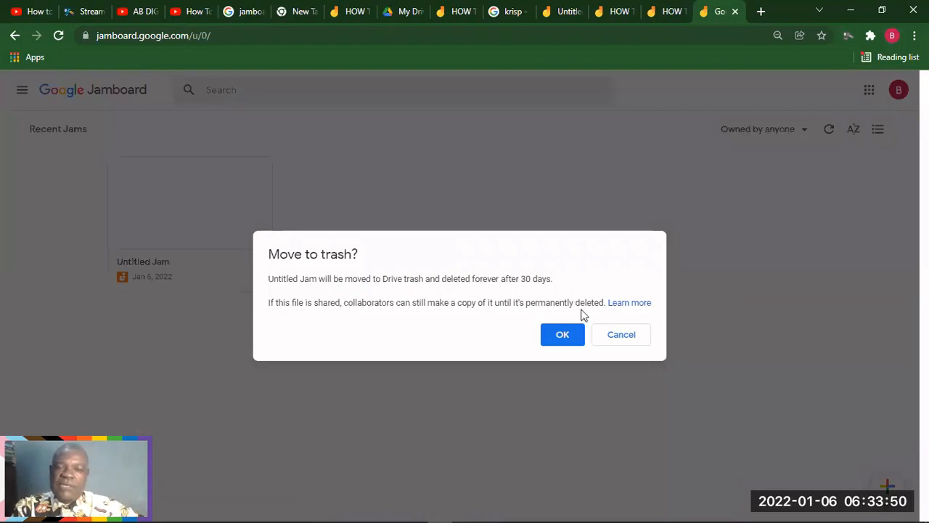
{"action": "left_click", "coordinate": [564, 335]}
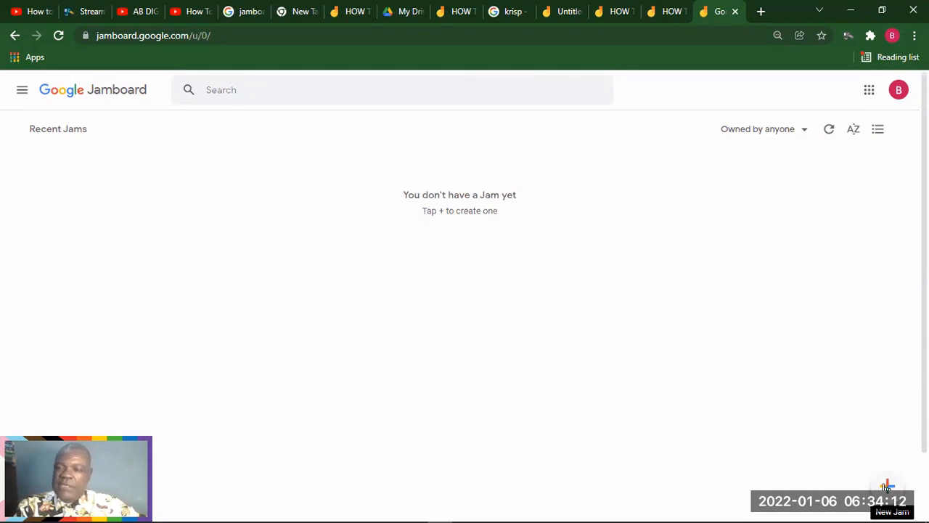
Create a new jam and rename it HOW TO USE GOOGLE JAMBOARD
{"action": "left_click", "coordinate": [886, 486]}
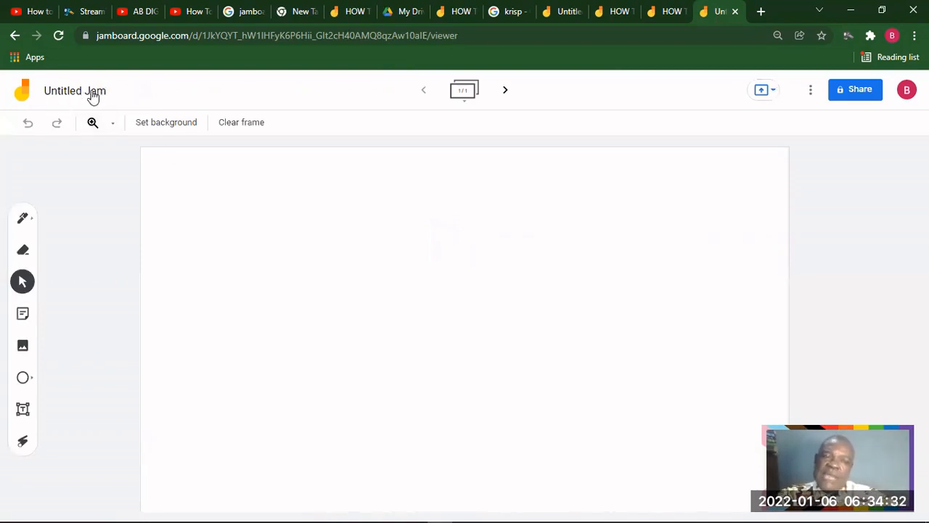
{"action": "left_click", "coordinate": [78, 93]}
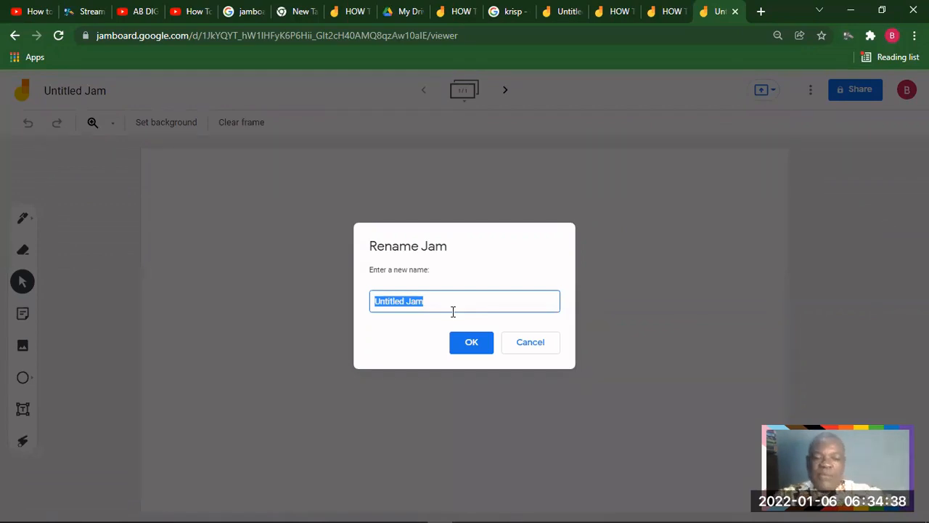
{"action": "type", "text": "HOW"}
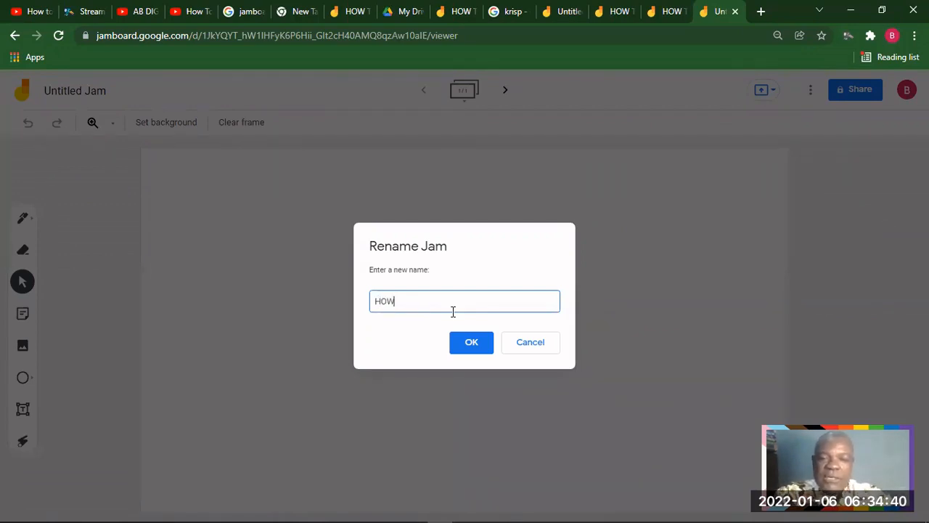
{"action": "type", "text": " TO USE"}
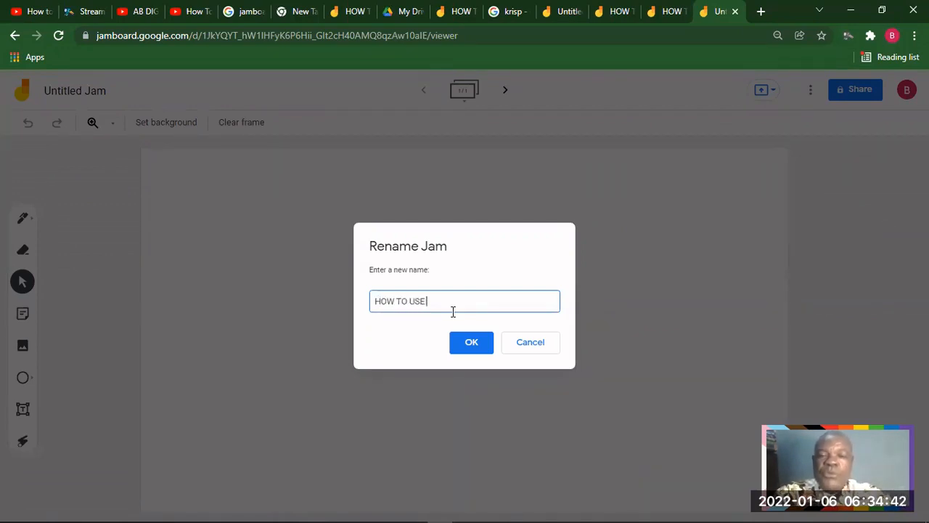
{"action": "type", "text": " GOOGLE "}
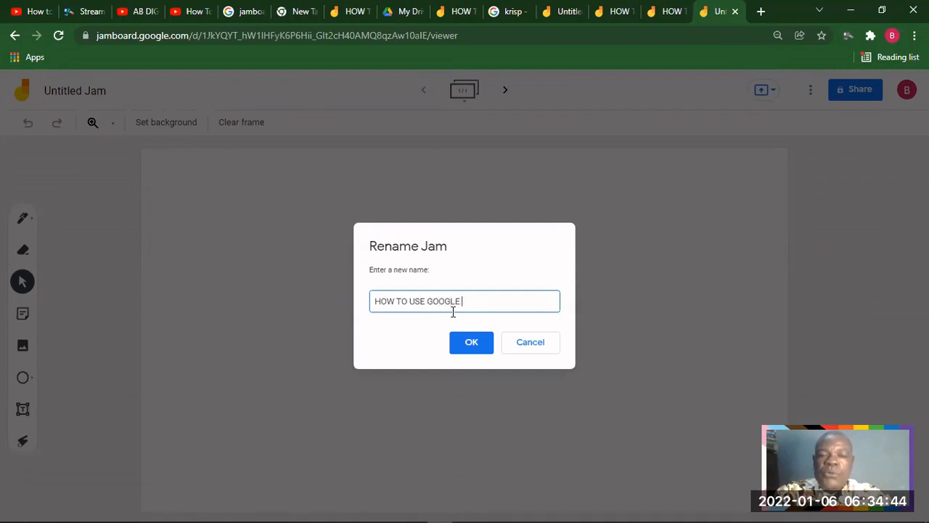
{"action": "type", "text": "JAMBOAR"}
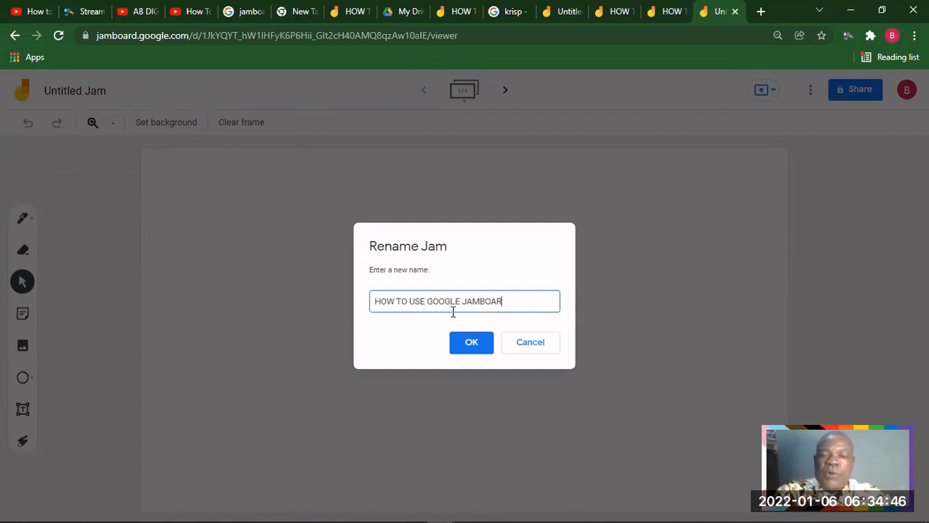
{"action": "type", "text": "D"}
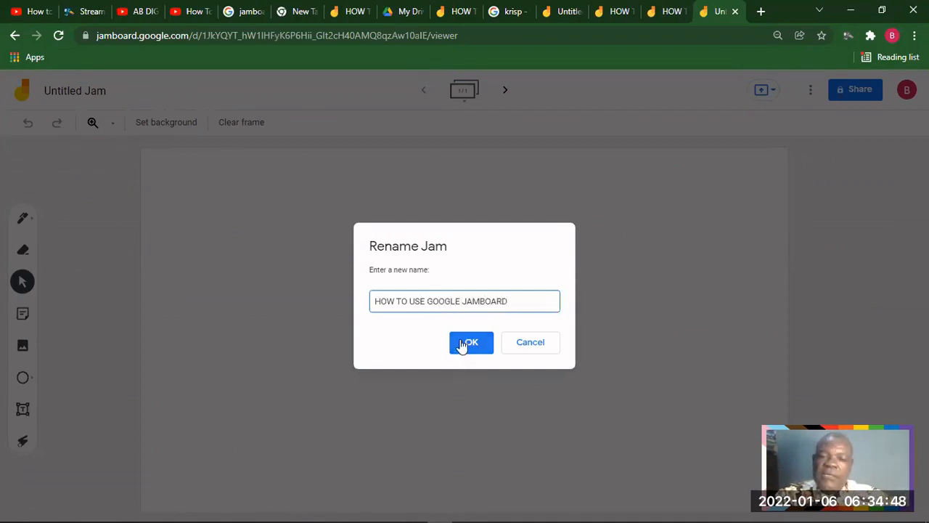
{"action": "left_click", "coordinate": [462, 344]}
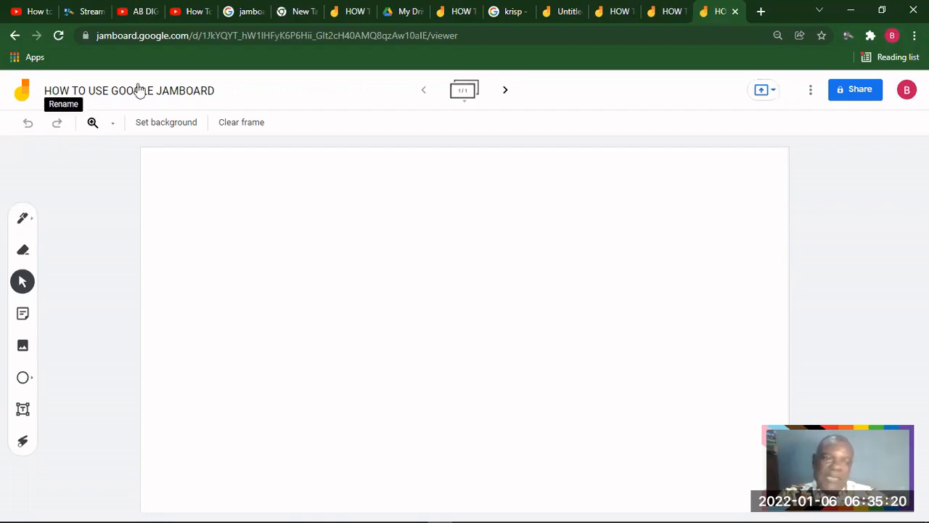
Draw a freehand W-and-Z-shaped pen stroke on the blank frame, undo it and redo it
{"action": "left_click", "coordinate": [22, 220]}
{"action": "mouse_move", "coordinate": [254, 226]}
{"action": "left_mouse_down"}
{"action": "mouse_move", "coordinate": [246, 278]}
{"action": "mouse_move", "coordinate": [308, 289]}
{"action": "mouse_move", "coordinate": [365, 230]}
{"action": "mouse_move", "coordinate": [394, 320]}
{"action": "mouse_move", "coordinate": [421, 315]}
{"action": "left_mouse_up"}
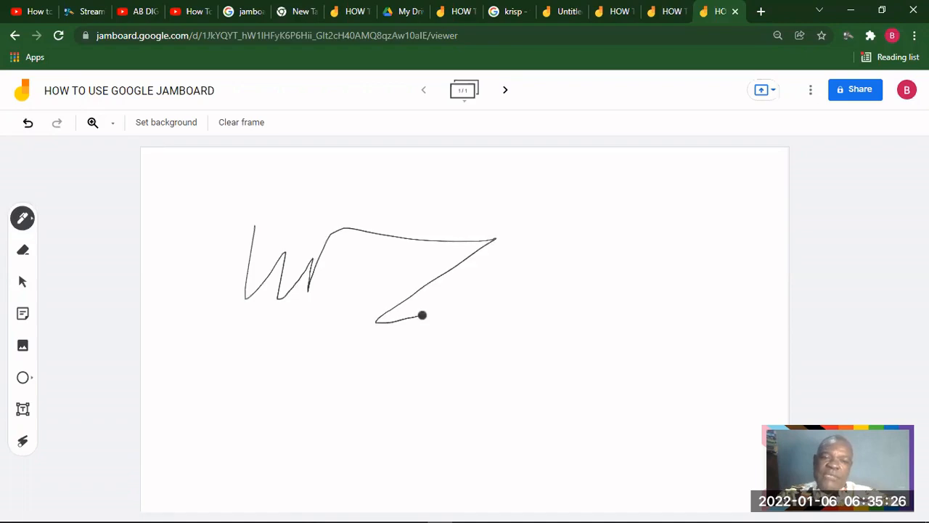
{"action": "left_click", "coordinate": [28, 123]}
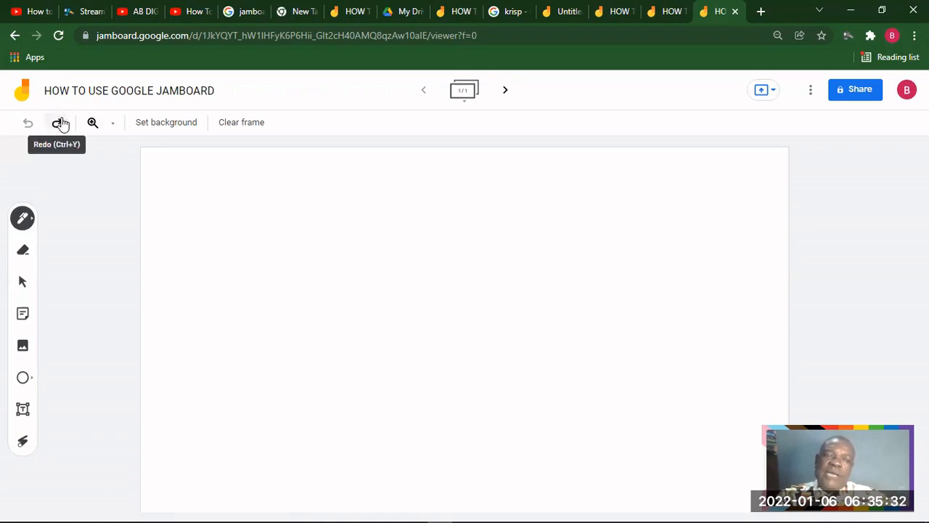
{"action": "left_click", "coordinate": [57, 123]}
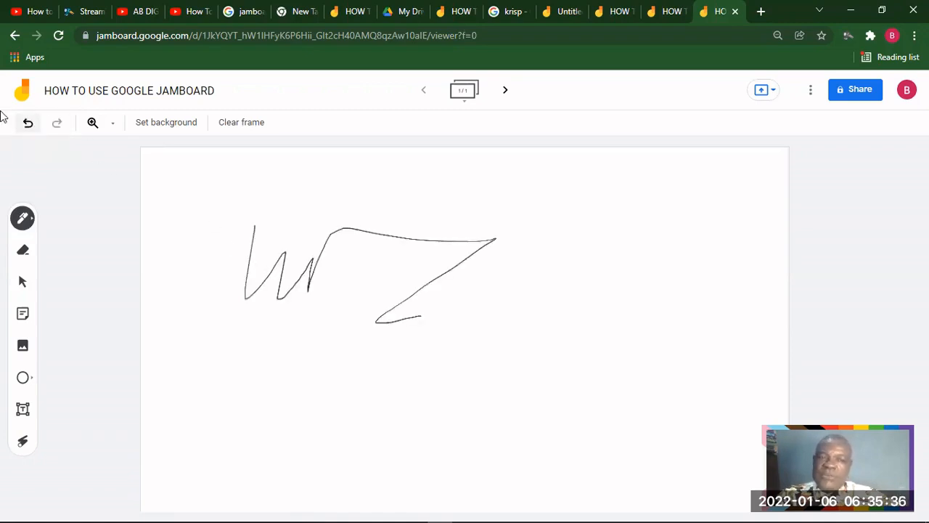
View the pen drawing enlarged with the zoom tool, and at 25%, 50%, 100% and 200% zoom
{"action": "left_click", "coordinate": [93, 124]}
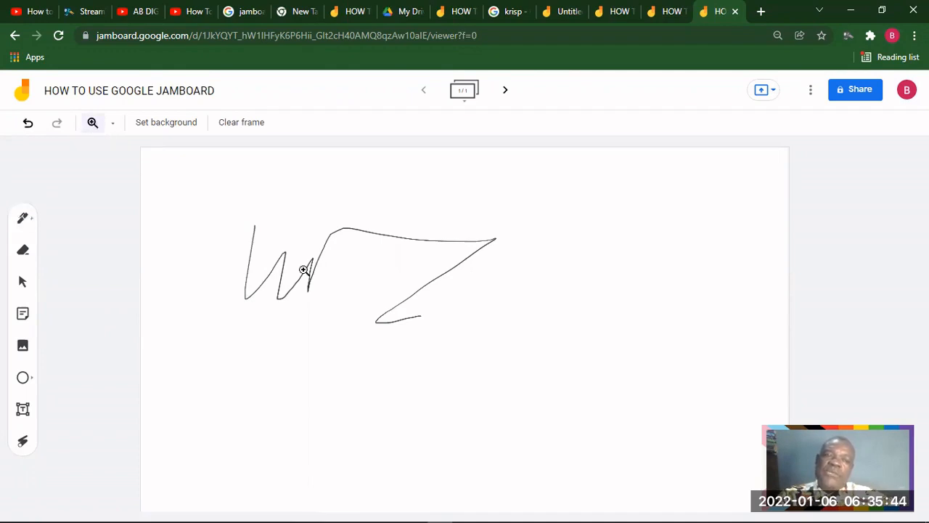
{"action": "left_click", "coordinate": [304, 270]}
{"action": "left_click", "coordinate": [304, 270]}
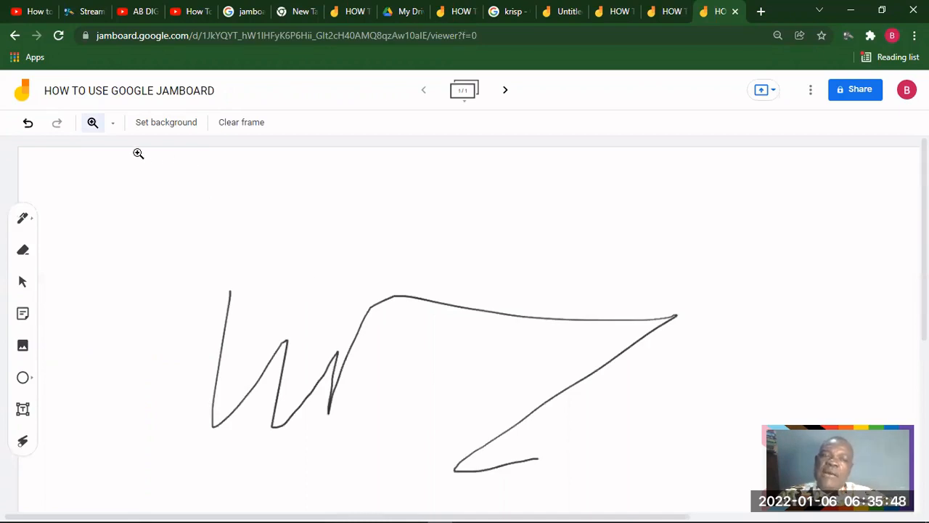
{"action": "left_click", "coordinate": [112, 125]}
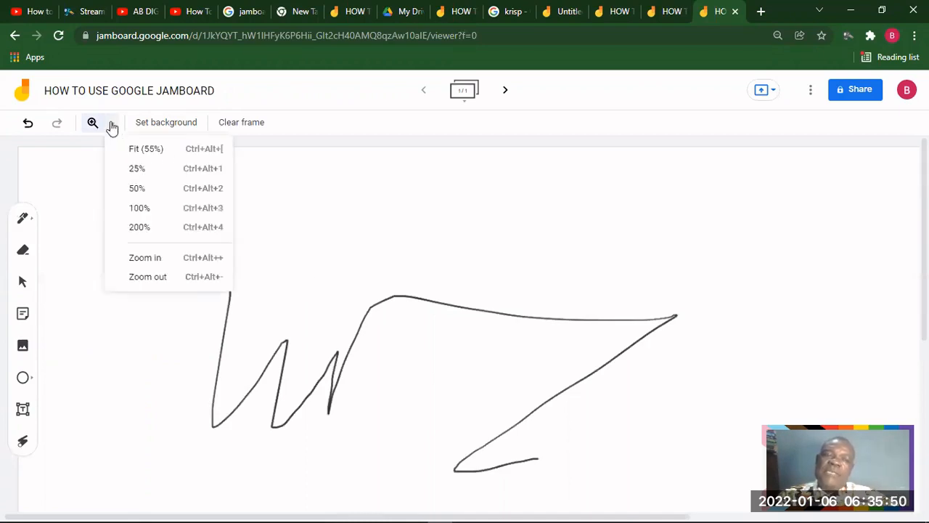
{"action": "left_click", "coordinate": [138, 169]}
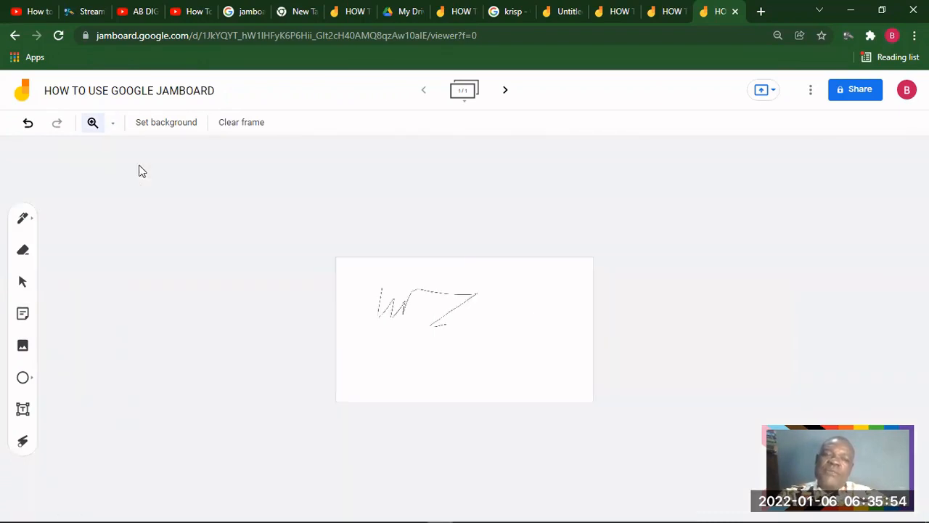
{"action": "left_click", "coordinate": [113, 124]}
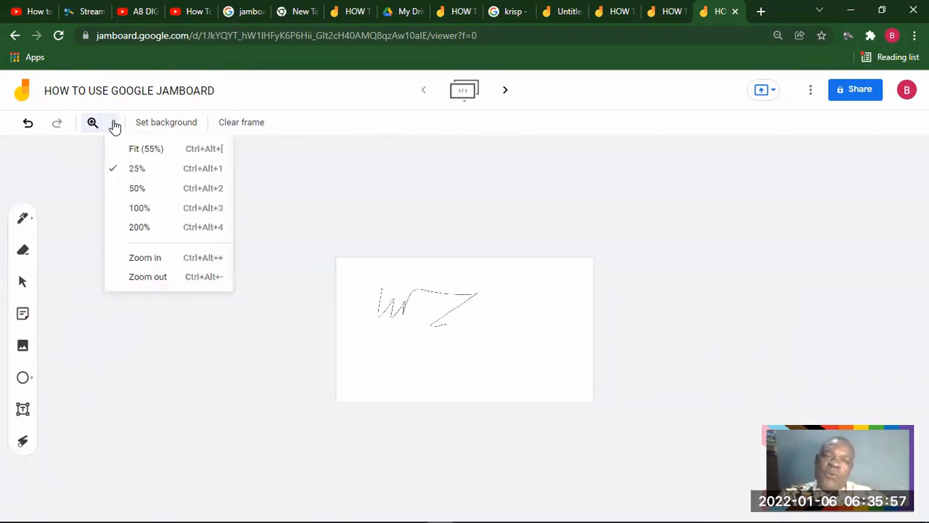
{"action": "left_click", "coordinate": [135, 188]}
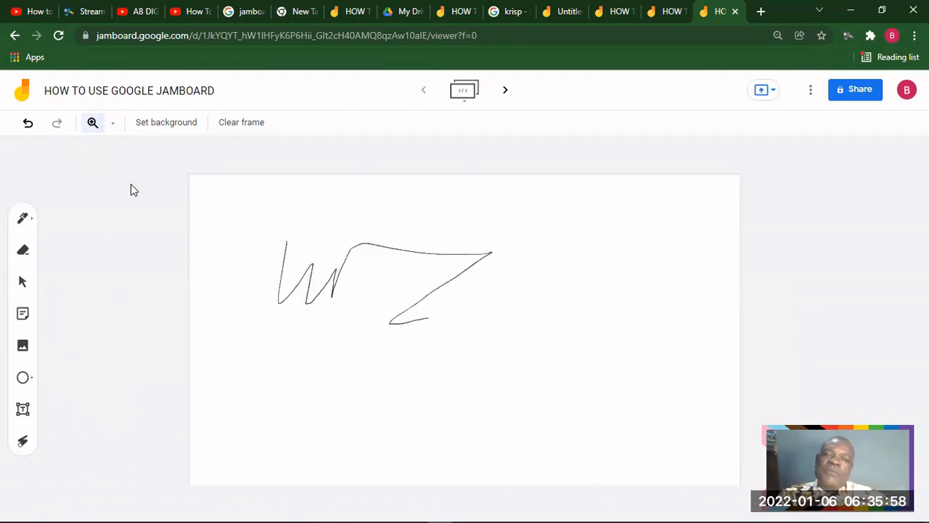
{"action": "left_click", "coordinate": [113, 124]}
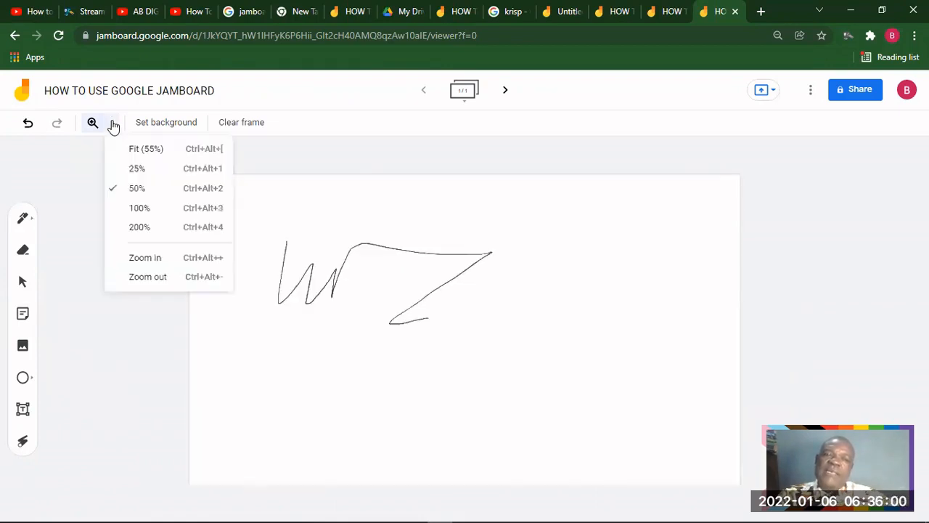
{"action": "left_click", "coordinate": [140, 208]}
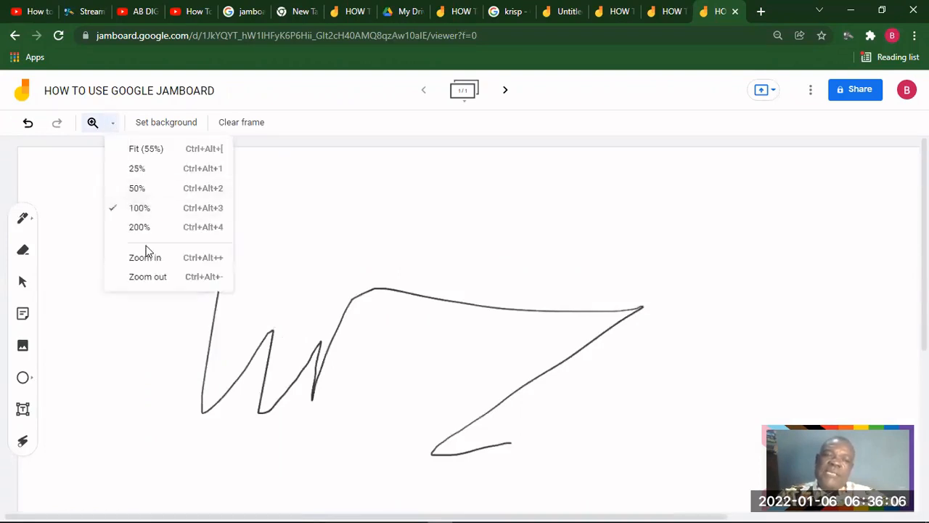
{"action": "left_click", "coordinate": [137, 227]}
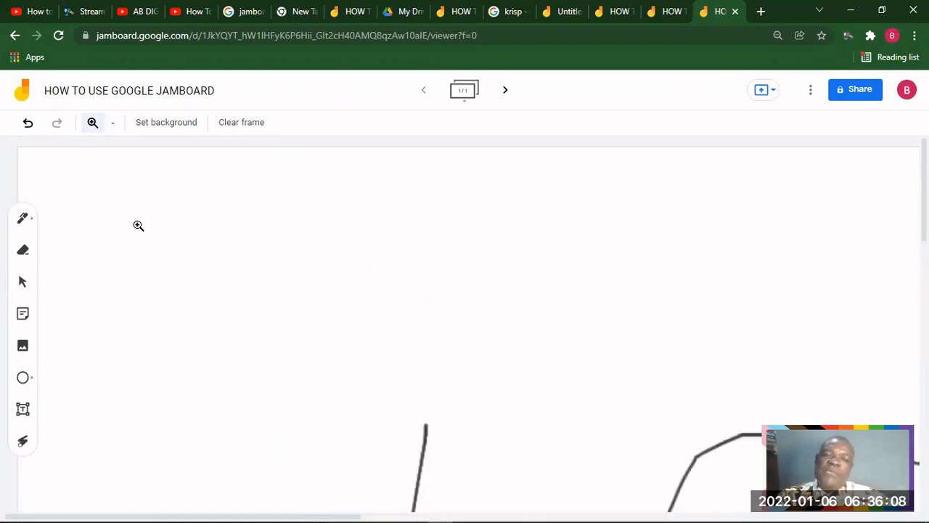
Set the zoom level to 50% and clear all content from the frame
{"action": "left_click", "coordinate": [113, 125]}
{"action": "left_click", "coordinate": [131, 187]}
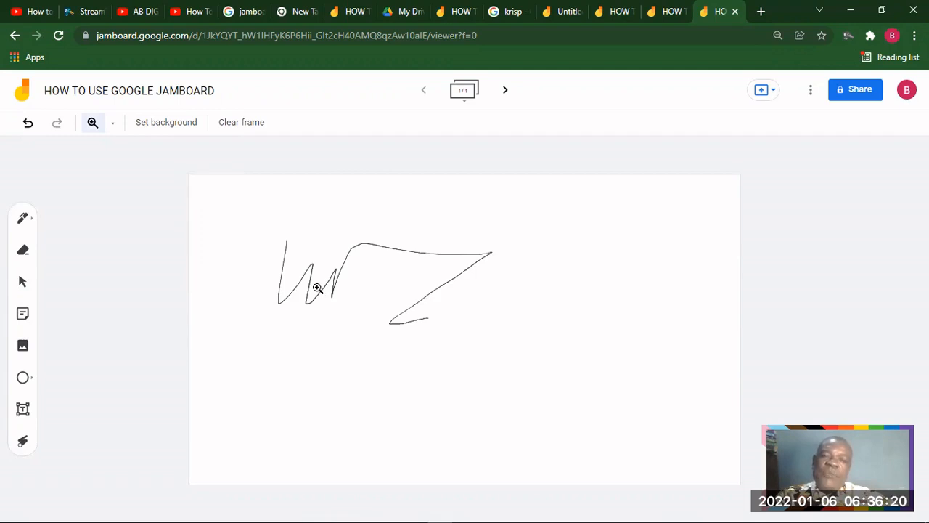
{"action": "left_click", "coordinate": [240, 122]}
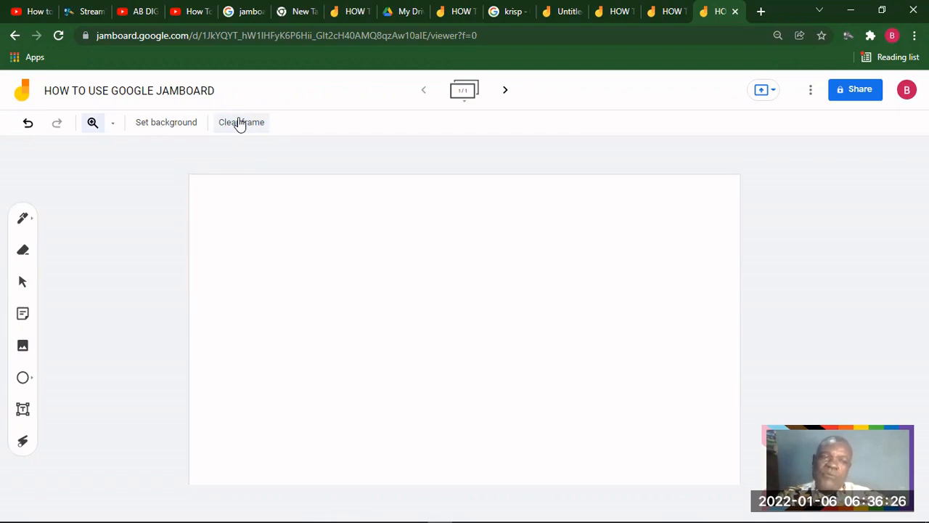
Set the frame background to the grey grid, dark blue and black in turn, and return it to Default
{"action": "left_click", "coordinate": [168, 123]}
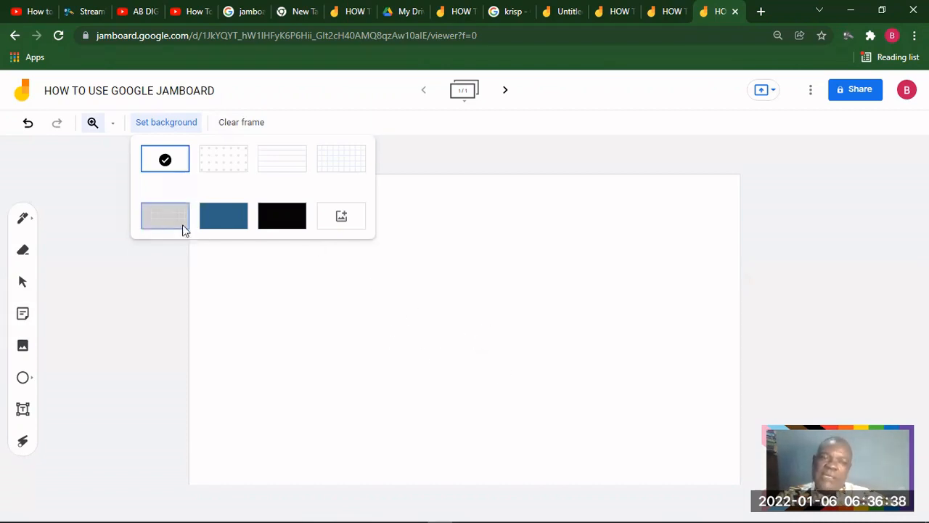
{"action": "left_click", "coordinate": [165, 216]}
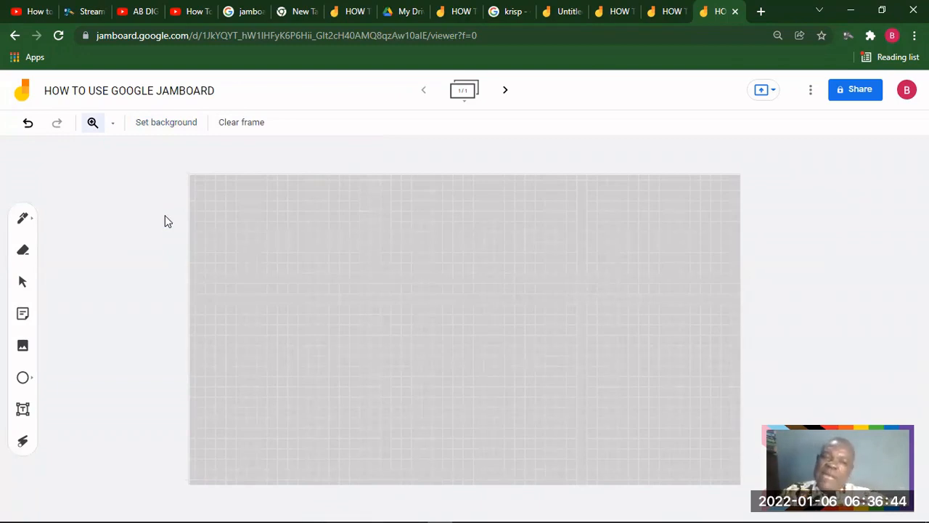
{"action": "left_click", "coordinate": [171, 124]}
{"action": "left_click", "coordinate": [210, 202]}
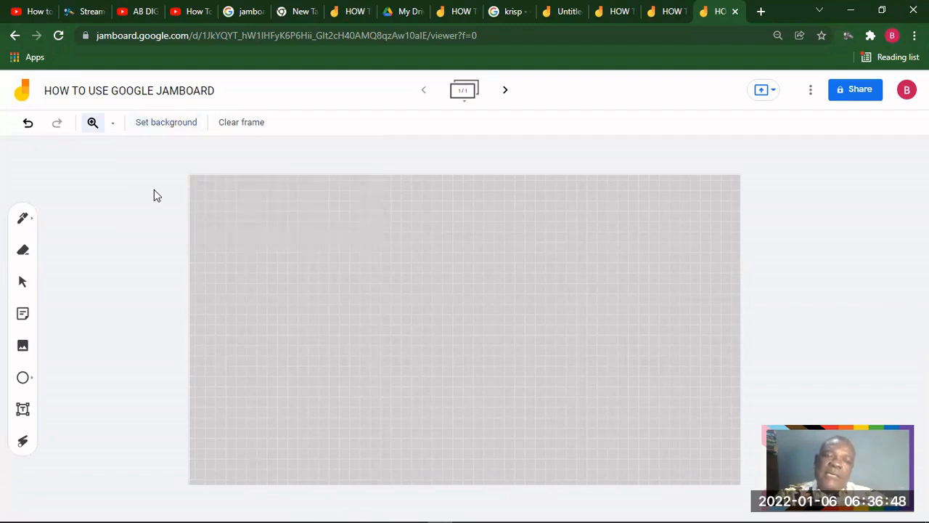
{"action": "left_click", "coordinate": [166, 121]}
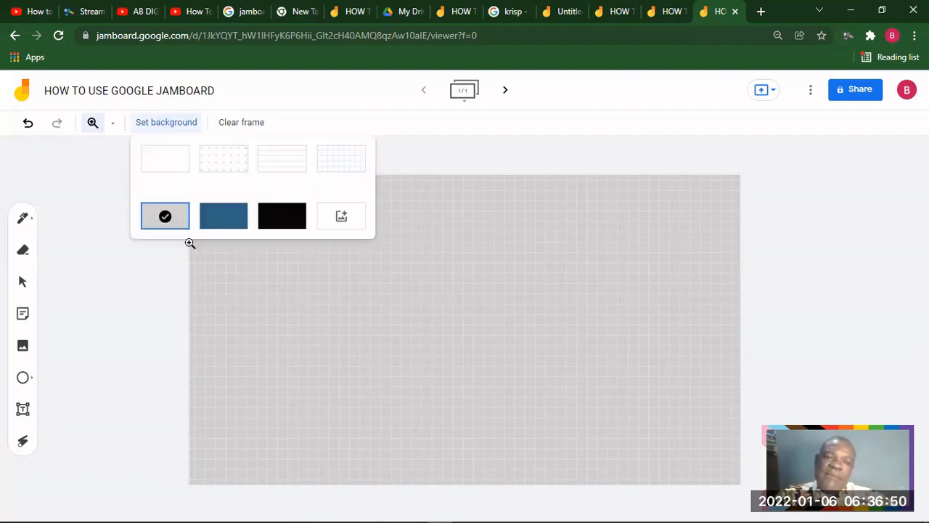
{"action": "left_click", "coordinate": [216, 221]}
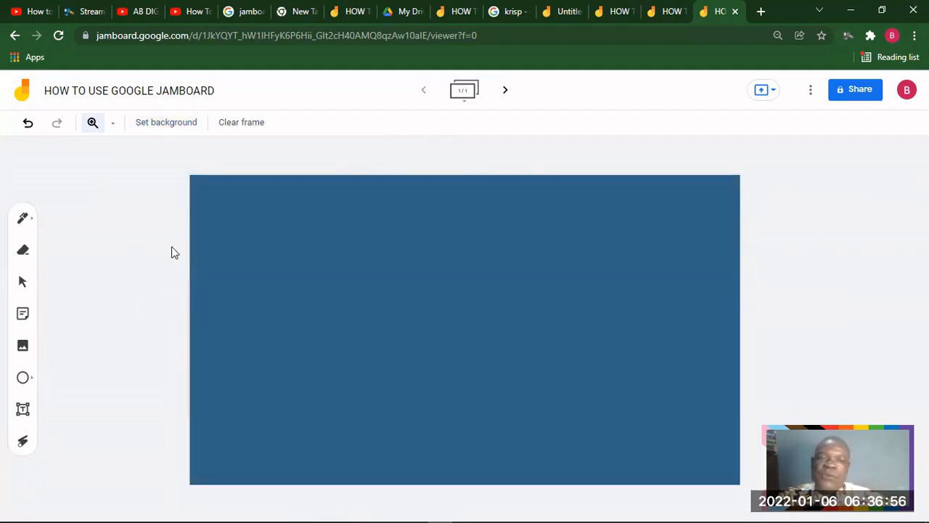
{"action": "left_click", "coordinate": [179, 123]}
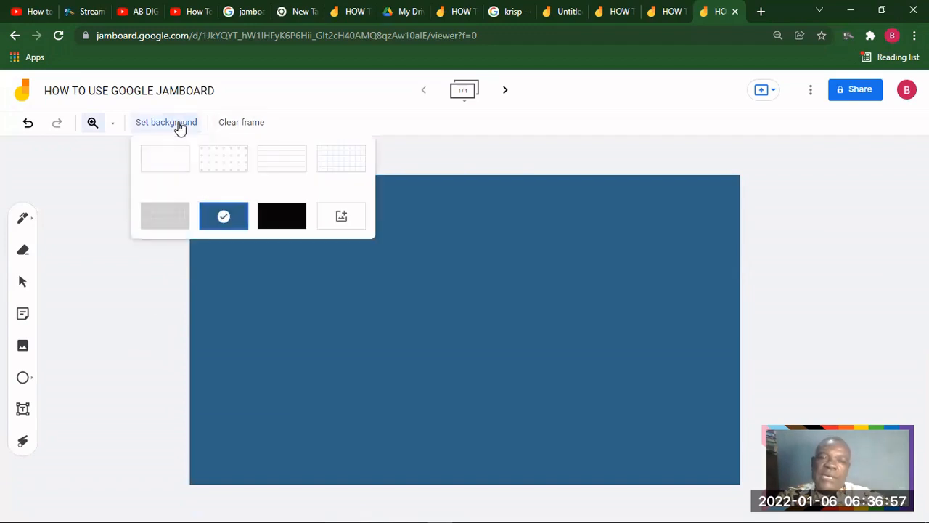
{"action": "left_click", "coordinate": [288, 209]}
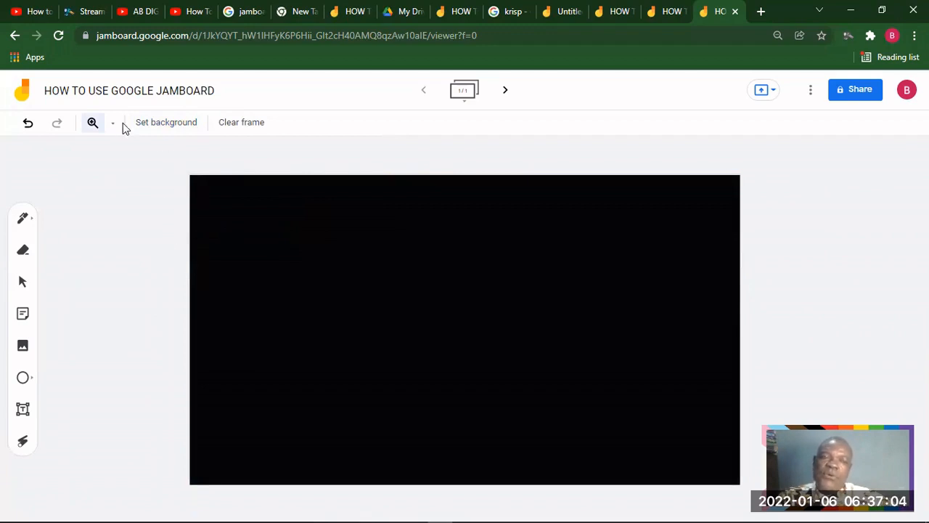
{"action": "left_click", "coordinate": [181, 125]}
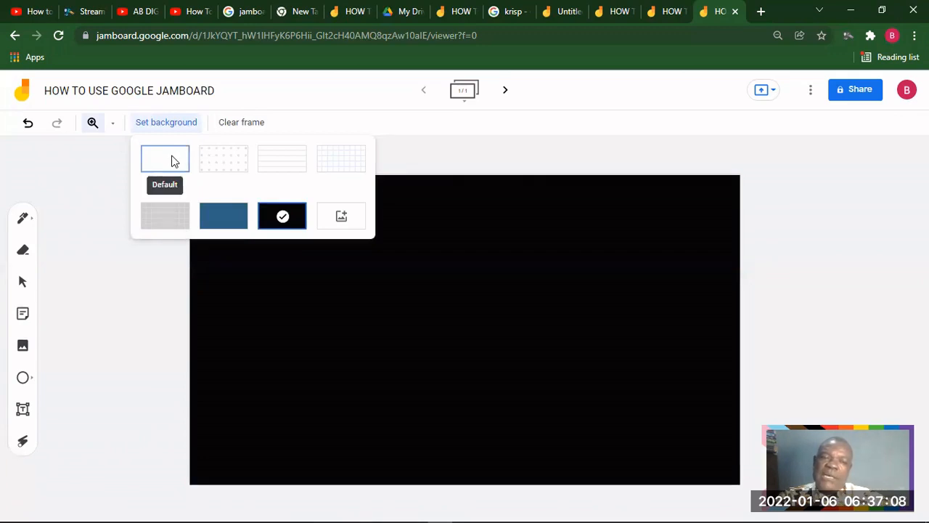
{"action": "left_click", "coordinate": [175, 161]}
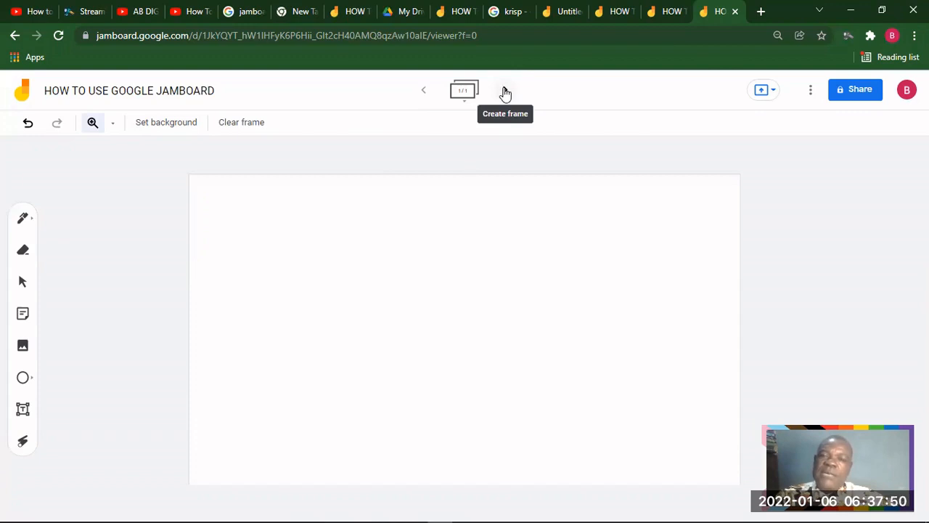
Add three new frames to the jam and return to the first frame
{"action": "left_click", "coordinate": [505, 93]}
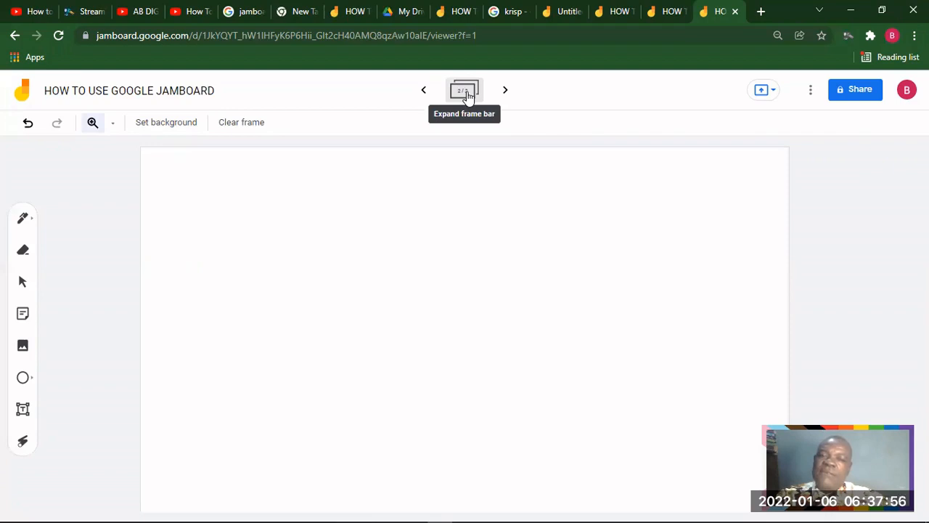
{"action": "left_click", "coordinate": [505, 94]}
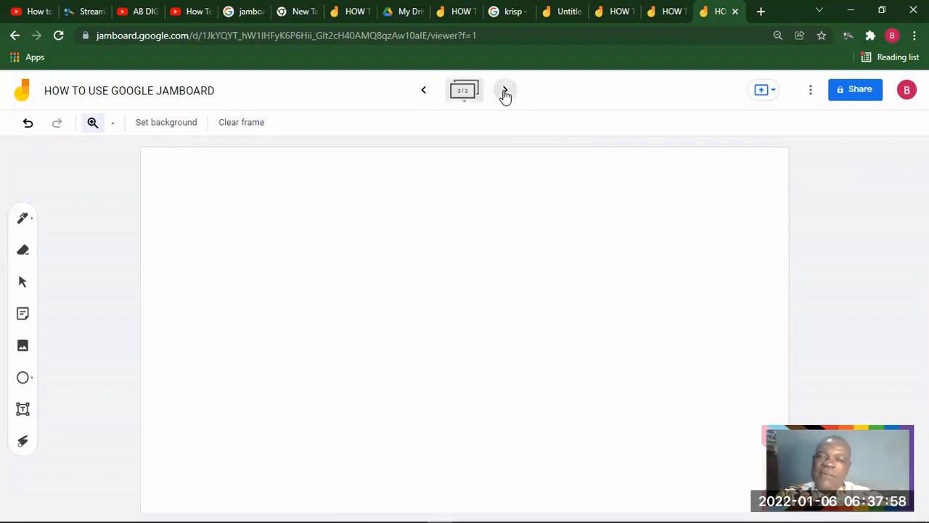
{"action": "left_click", "coordinate": [506, 95]}
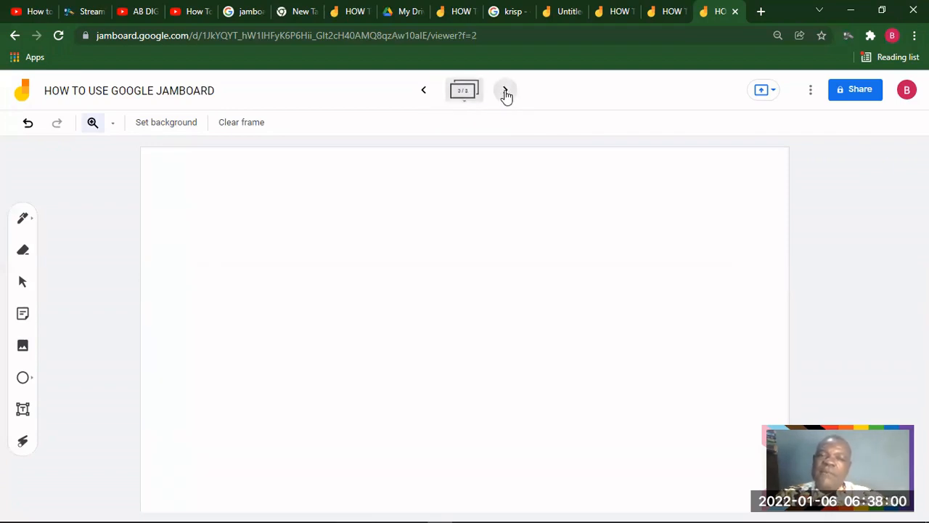
{"action": "left_click", "coordinate": [424, 93]}
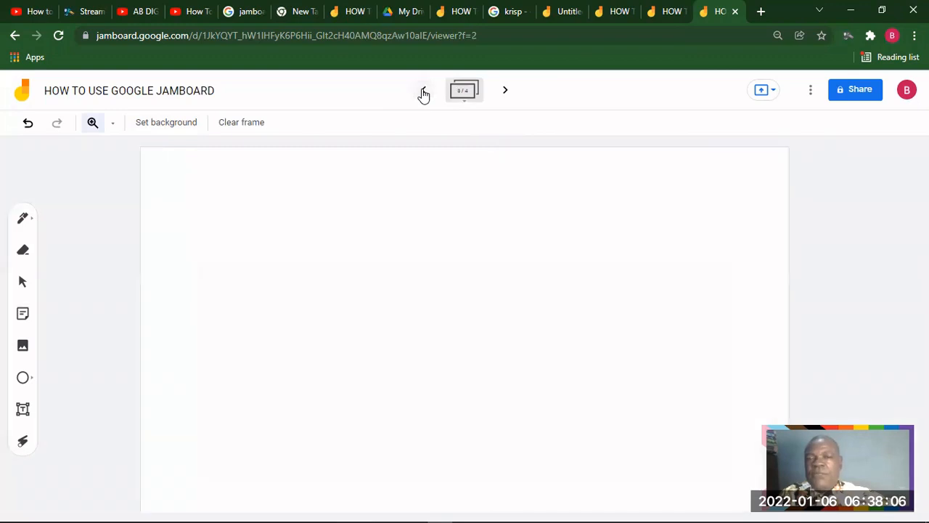
{"action": "left_click", "coordinate": [424, 93]}
{"action": "left_click", "coordinate": [423, 93]}
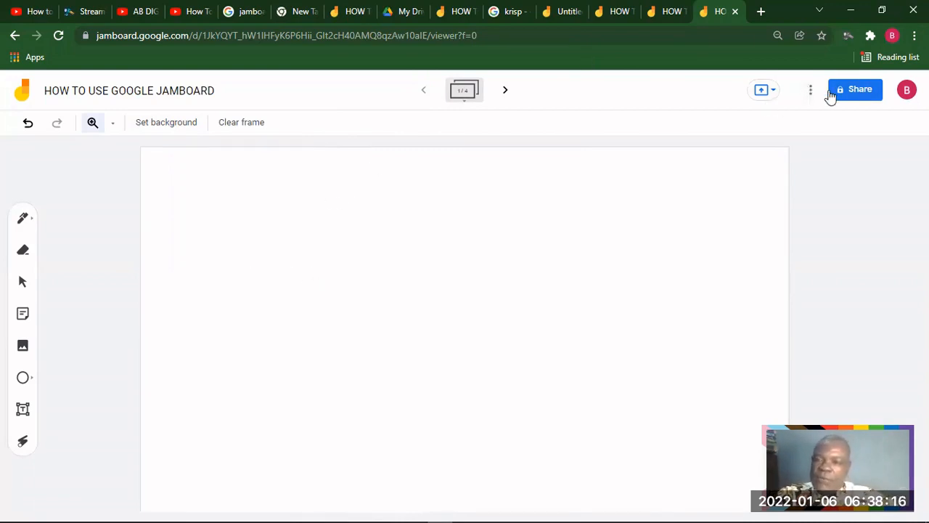
Draw a freehand zigzag, a large circle and an X on the first frame with the black pen
{"action": "left_click", "coordinate": [23, 219]}
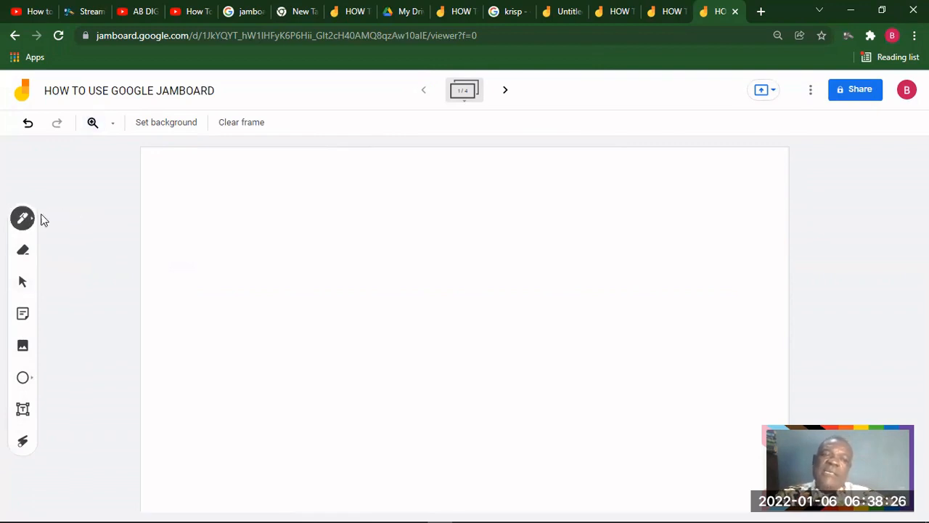
{"action": "mouse_move", "coordinate": [198, 245]}
{"action": "left_mouse_down"}
{"action": "mouse_move", "coordinate": [247, 265]}
{"action": "mouse_move", "coordinate": [339, 264]}
{"action": "left_mouse_up"}
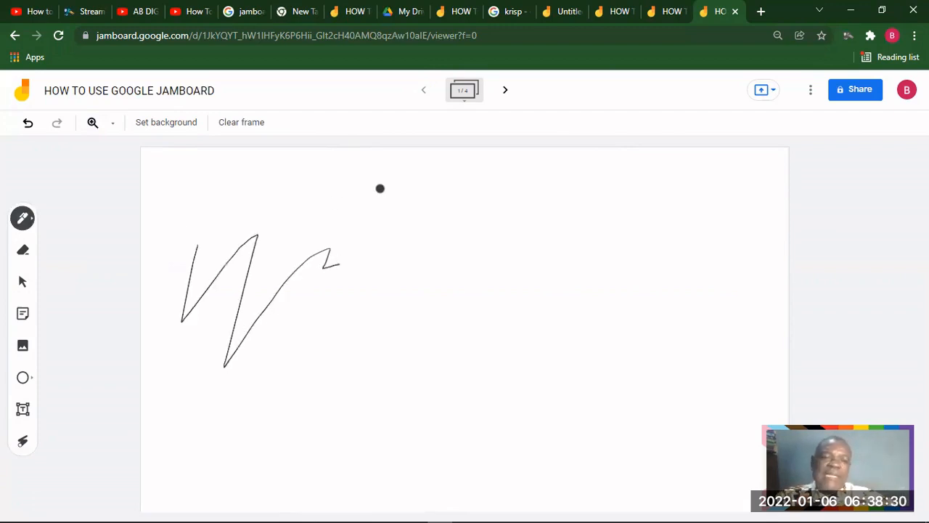
{"action": "mouse_move", "coordinate": [404, 194]}
{"action": "left_mouse_down"}
{"action": "mouse_move", "coordinate": [399, 284]}
{"action": "mouse_move", "coordinate": [486, 196]}
{"action": "mouse_move", "coordinate": [412, 198]}
{"action": "left_mouse_up"}
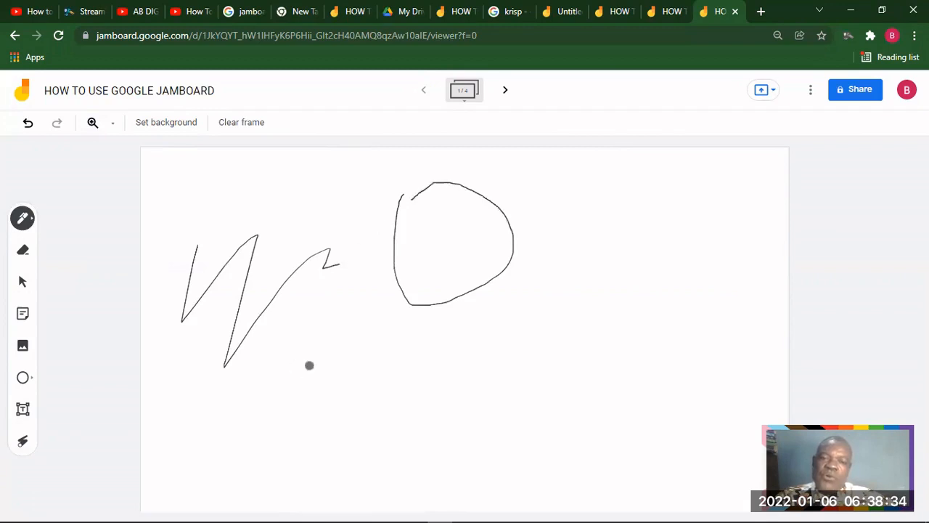
{"action": "left_click_drag", "start_coordinate": [296, 365], "coordinate": [371, 398]}
{"action": "left_click_drag", "start_coordinate": [363, 355], "coordinate": [308, 419]}
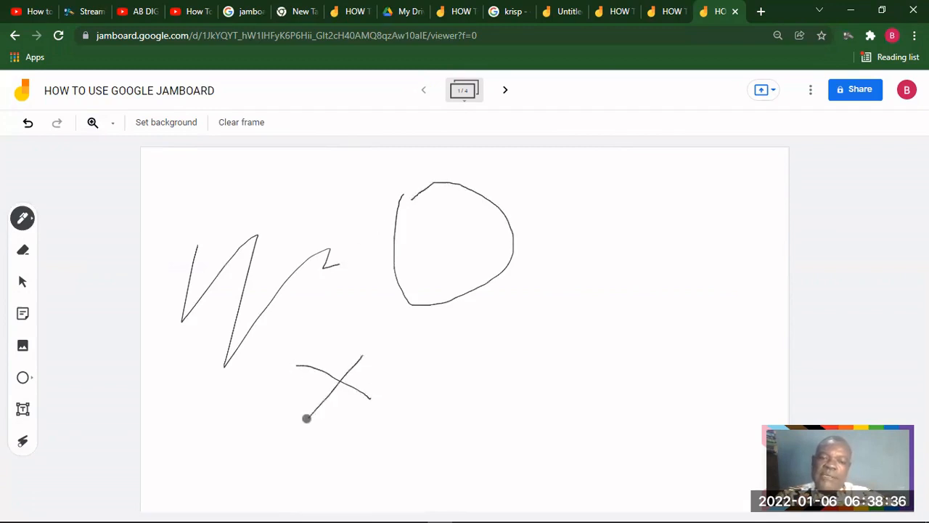
Draw a black stick figure beside the circle, with a round head, body, arms, eyes, nose and mouth
{"action": "left_click_drag", "start_coordinate": [593, 211], "coordinate": [585, 223]}
{"action": "mouse_move", "coordinate": [603, 283]}
{"action": "left_mouse_down"}
{"action": "mouse_move", "coordinate": [626, 211]}
{"action": "mouse_move", "coordinate": [595, 211]}
{"action": "left_mouse_up"}
{"action": "left_click_drag", "start_coordinate": [612, 271], "coordinate": [577, 366]}
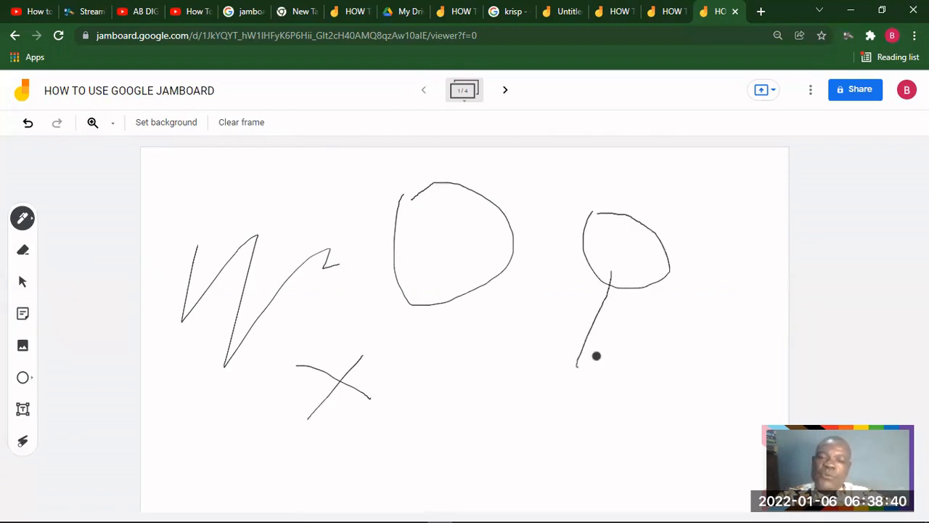
{"action": "left_click_drag", "start_coordinate": [615, 334], "coordinate": [595, 325]}
{"action": "mouse_move", "coordinate": [641, 349]}
{"action": "left_mouse_down"}
{"action": "mouse_move", "coordinate": [598, 326]}
{"action": "mouse_move", "coordinate": [554, 340]}
{"action": "left_mouse_up"}
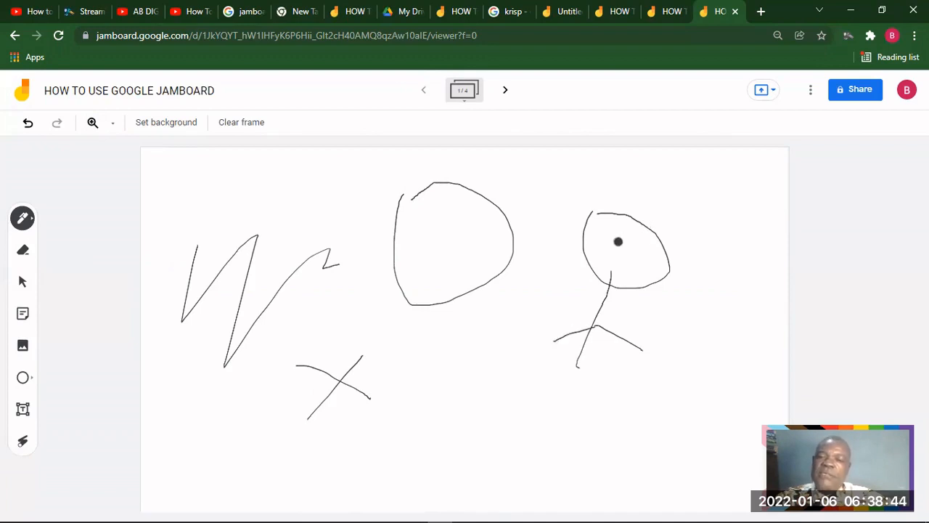
{"action": "left_click_drag", "start_coordinate": [588, 242], "coordinate": [595, 252]}
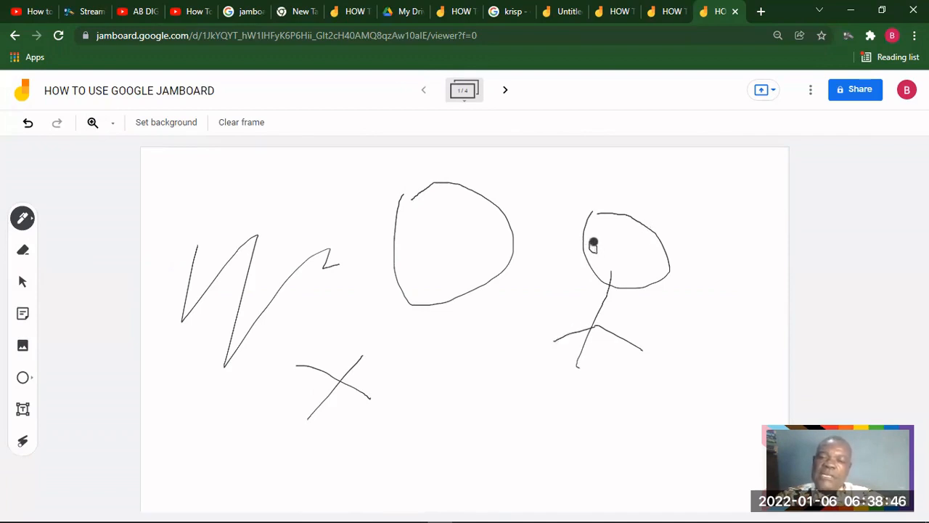
{"action": "mouse_move", "coordinate": [636, 261]}
{"action": "left_mouse_down"}
{"action": "mouse_move", "coordinate": [645, 261]}
{"action": "mouse_move", "coordinate": [634, 254]}
{"action": "left_mouse_up"}
{"action": "mouse_move", "coordinate": [614, 224]}
{"action": "left_mouse_down"}
{"action": "mouse_move", "coordinate": [615, 277]}
{"action": "mouse_move", "coordinate": [599, 270]}
{"action": "mouse_move", "coordinate": [608, 266]}
{"action": "left_mouse_up"}
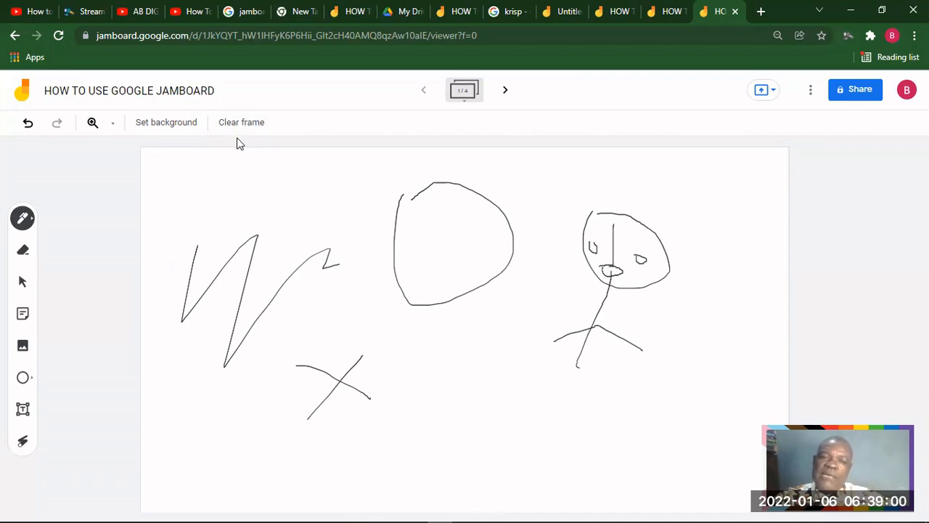
Draw a blue pen zigzag above the black zigzag and a green one below the large circle
{"action": "left_click", "coordinate": [22, 250]}
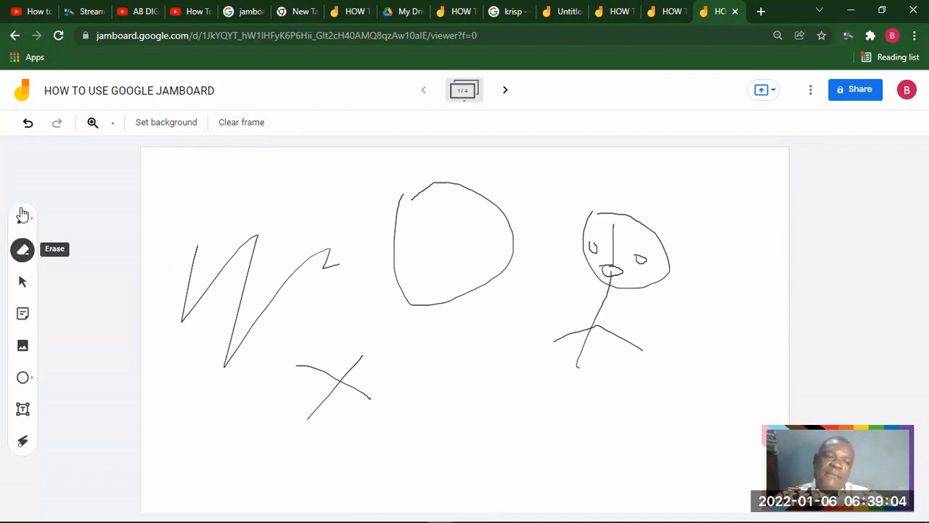
{"action": "left_click", "coordinate": [23, 216]}
{"action": "left_click", "coordinate": [22, 217]}
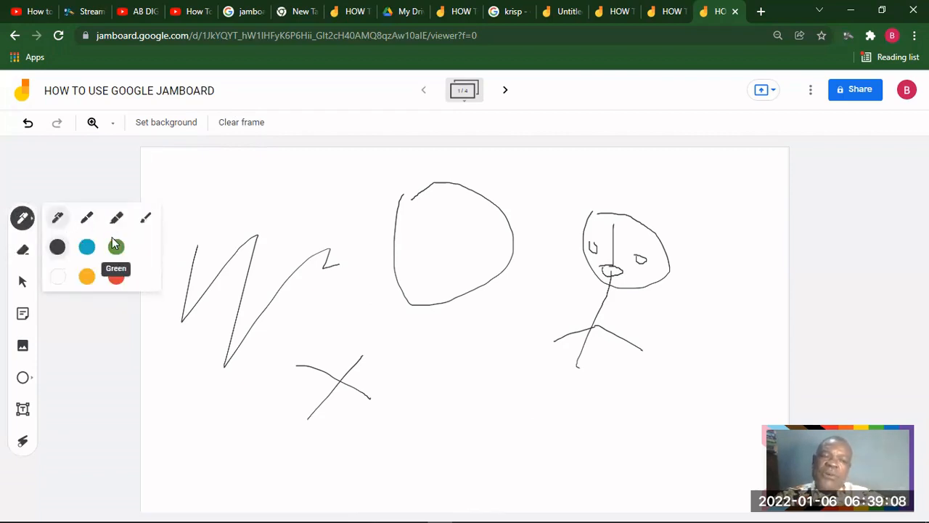
{"action": "left_click", "coordinate": [86, 248]}
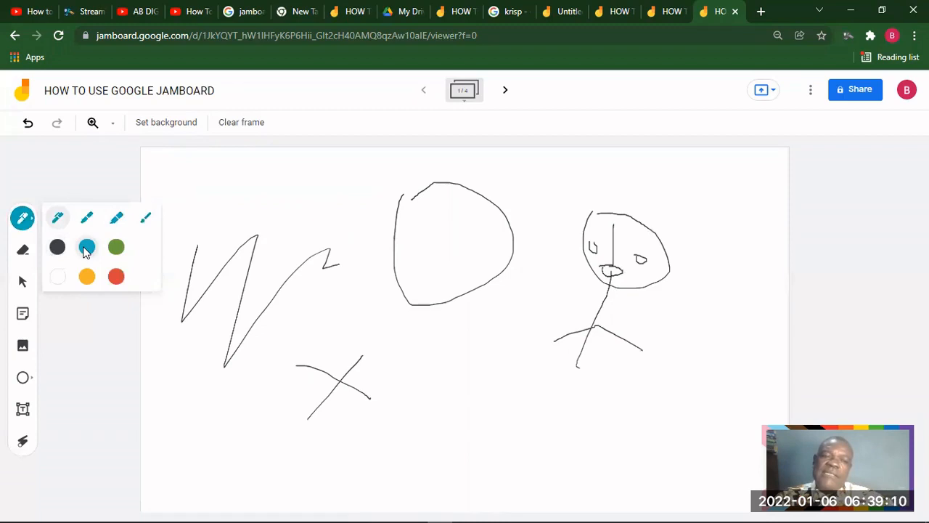
{"action": "mouse_move", "coordinate": [170, 233]}
{"action": "left_mouse_down"}
{"action": "mouse_move", "coordinate": [228, 177]}
{"action": "mouse_move", "coordinate": [233, 211]}
{"action": "mouse_move", "coordinate": [286, 247]}
{"action": "mouse_move", "coordinate": [366, 231]}
{"action": "left_mouse_up"}
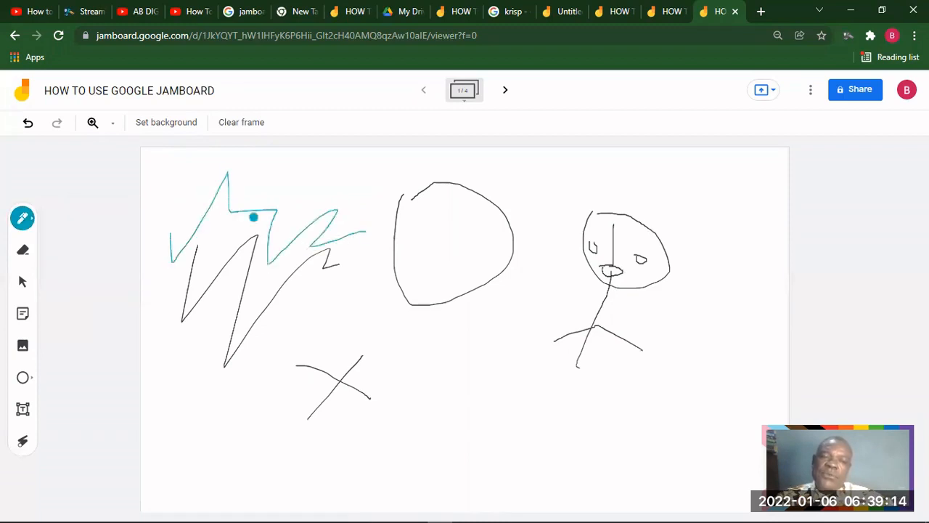
{"action": "left_click", "coordinate": [24, 221]}
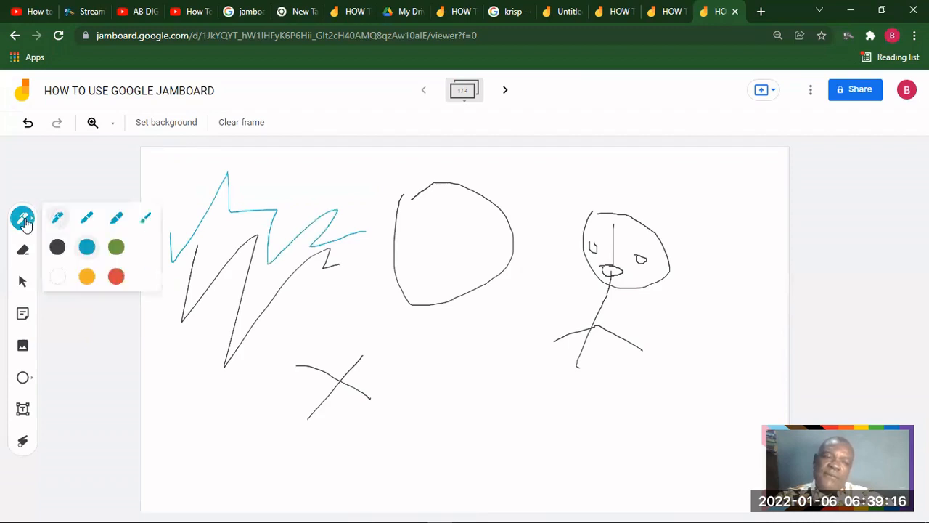
{"action": "left_click", "coordinate": [116, 247]}
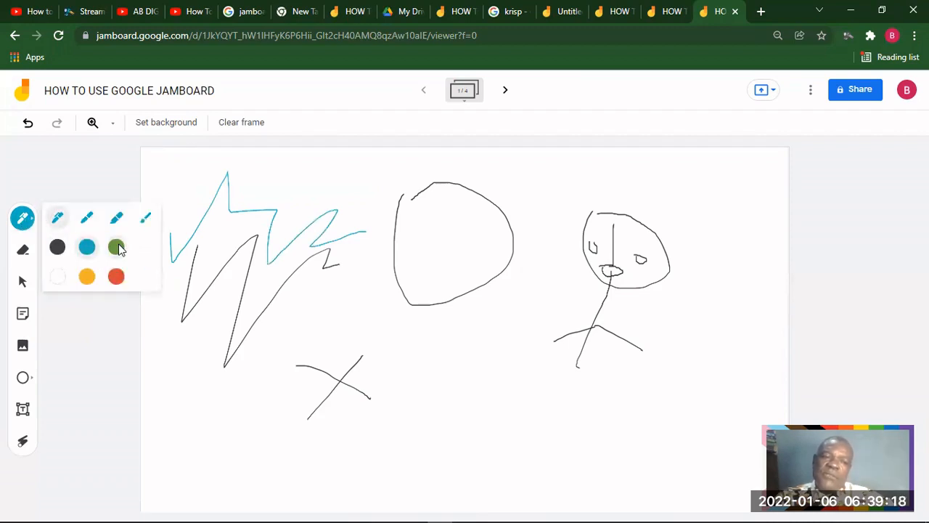
{"action": "mouse_move", "coordinate": [372, 327]}
{"action": "left_mouse_down"}
{"action": "mouse_move", "coordinate": [462, 347]}
{"action": "mouse_move", "coordinate": [539, 342]}
{"action": "mouse_move", "coordinate": [475, 431]}
{"action": "mouse_move", "coordinate": [526, 416]}
{"action": "left_mouse_up"}
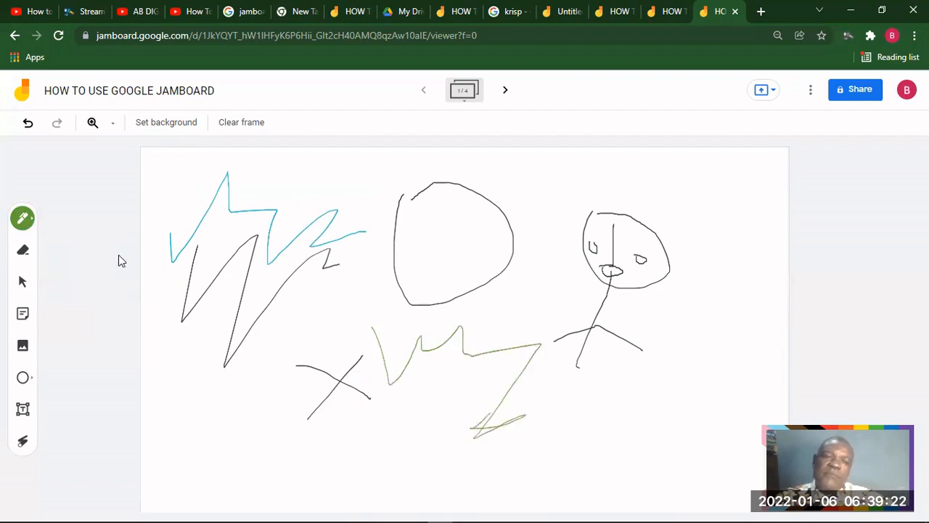
Draw a yellow pen zigzag near the frame's lower-left corner and a red one above the stick figure
{"action": "left_click", "coordinate": [23, 220]}
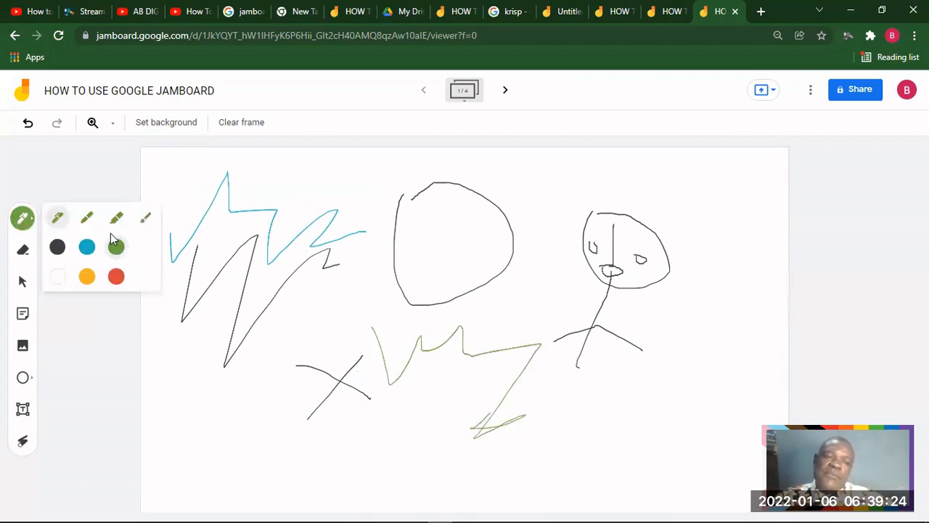
{"action": "left_click", "coordinate": [86, 277]}
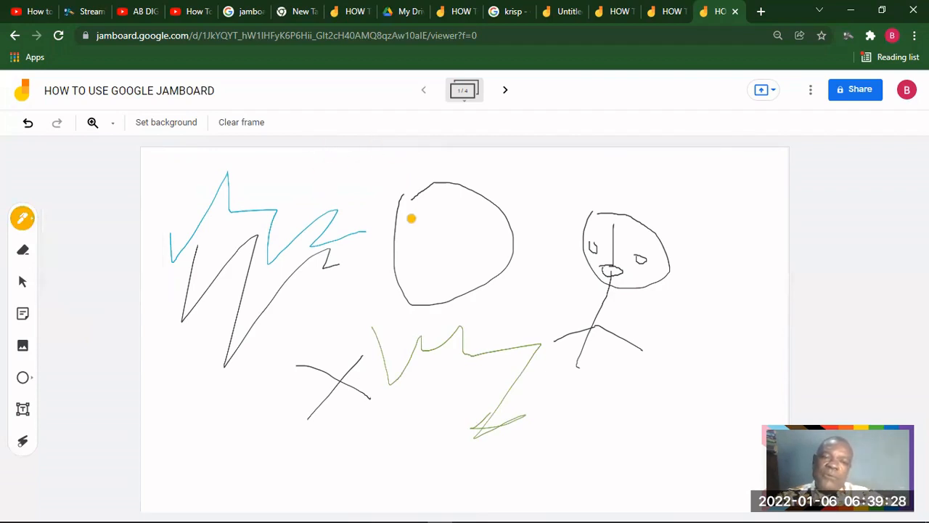
{"action": "left_click_drag", "start_coordinate": [179, 428], "coordinate": [216, 484]}
{"action": "left_click_drag", "start_coordinate": [229, 434], "coordinate": [263, 439]}
{"action": "left_click", "coordinate": [28, 219]}
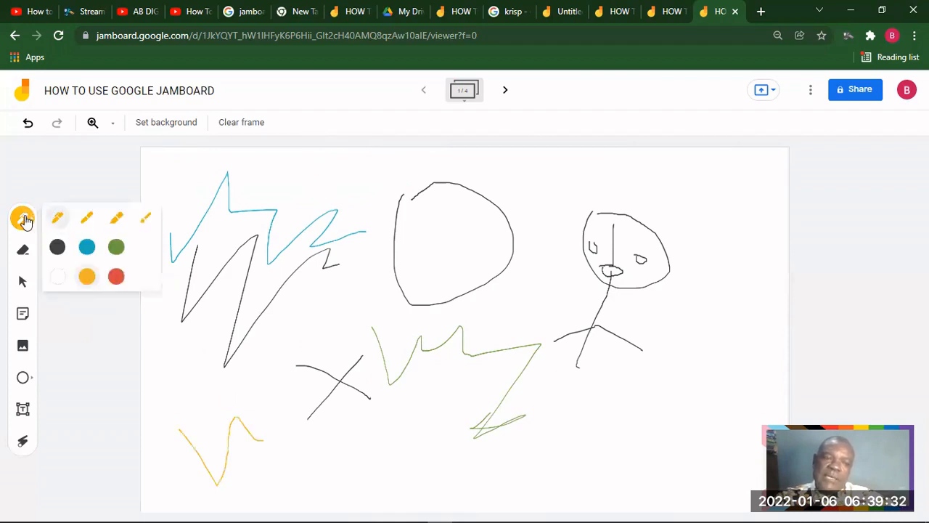
{"action": "left_click", "coordinate": [115, 278]}
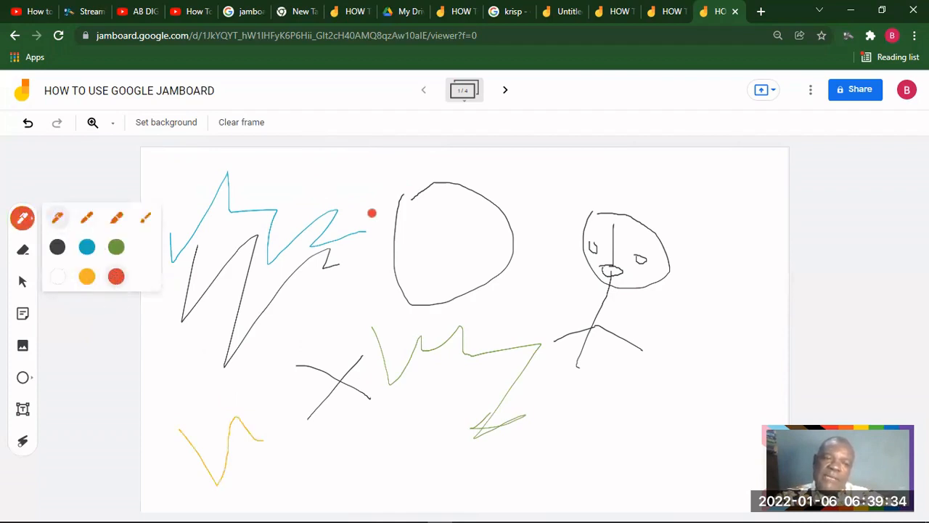
{"action": "mouse_move", "coordinate": [540, 155]}
{"action": "left_mouse_down"}
{"action": "mouse_move", "coordinate": [538, 194]}
{"action": "mouse_move", "coordinate": [643, 162]}
{"action": "mouse_move", "coordinate": [682, 161]}
{"action": "left_mouse_up"}
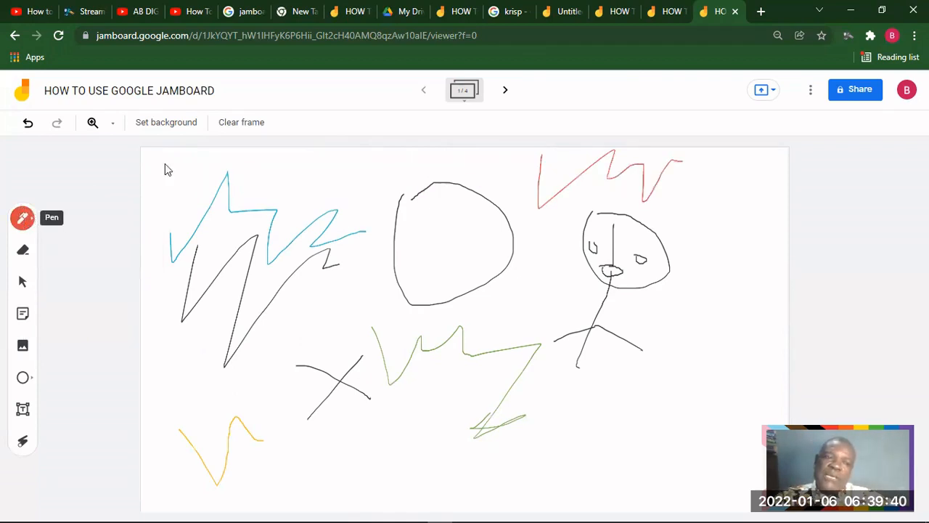
Erase the blue zigzag with the eraser and clear all remaining drawings from the first frame
{"action": "left_click", "coordinate": [23, 251]}
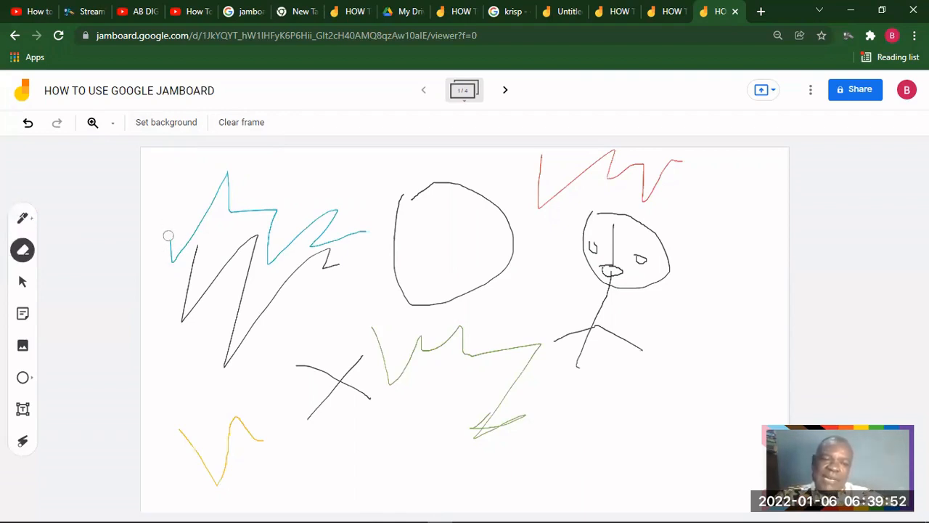
{"action": "mouse_move", "coordinate": [170, 230]}
{"action": "left_mouse_down"}
{"action": "mouse_move", "coordinate": [173, 260]}
{"action": "mouse_move", "coordinate": [193, 214]}
{"action": "mouse_move", "coordinate": [185, 251]}
{"action": "mouse_move", "coordinate": [194, 241]}
{"action": "mouse_move", "coordinate": [227, 177]}
{"action": "mouse_move", "coordinate": [234, 213]}
{"action": "mouse_move", "coordinate": [284, 213]}
{"action": "mouse_move", "coordinate": [273, 228]}
{"action": "mouse_move", "coordinate": [272, 210]}
{"action": "mouse_move", "coordinate": [268, 265]}
{"action": "mouse_move", "coordinate": [331, 211]}
{"action": "mouse_move", "coordinate": [340, 211]}
{"action": "mouse_move", "coordinate": [335, 224]}
{"action": "mouse_move", "coordinate": [300, 253]}
{"action": "mouse_move", "coordinate": [380, 224]}
{"action": "left_mouse_up"}
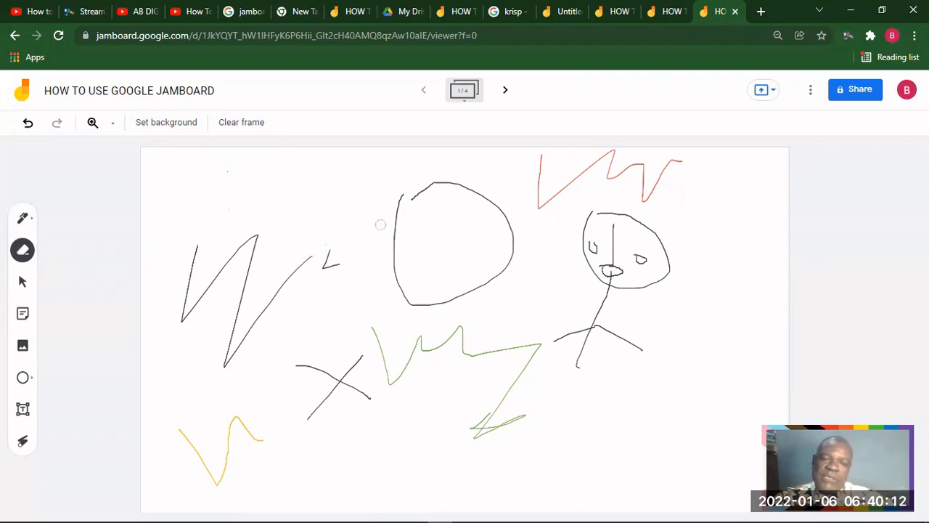
{"action": "left_click", "coordinate": [24, 249]}
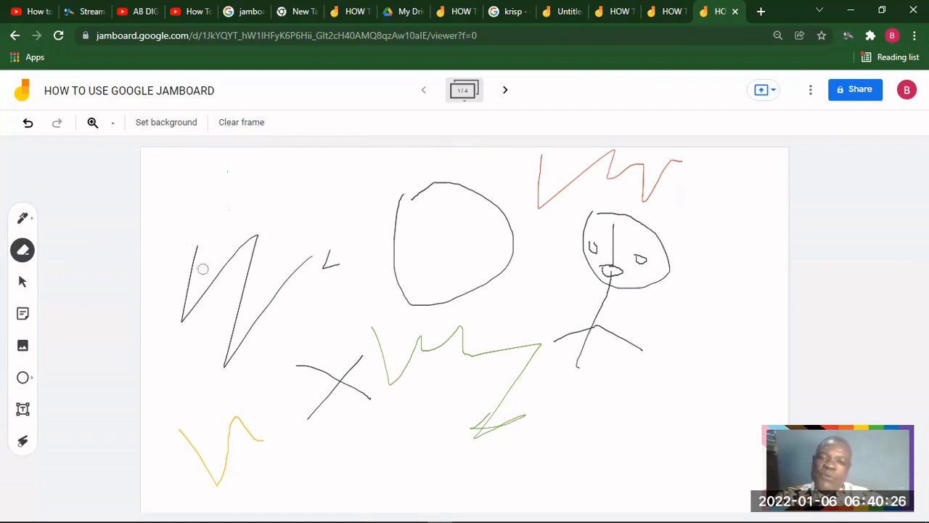
{"action": "left_click", "coordinate": [242, 122]}
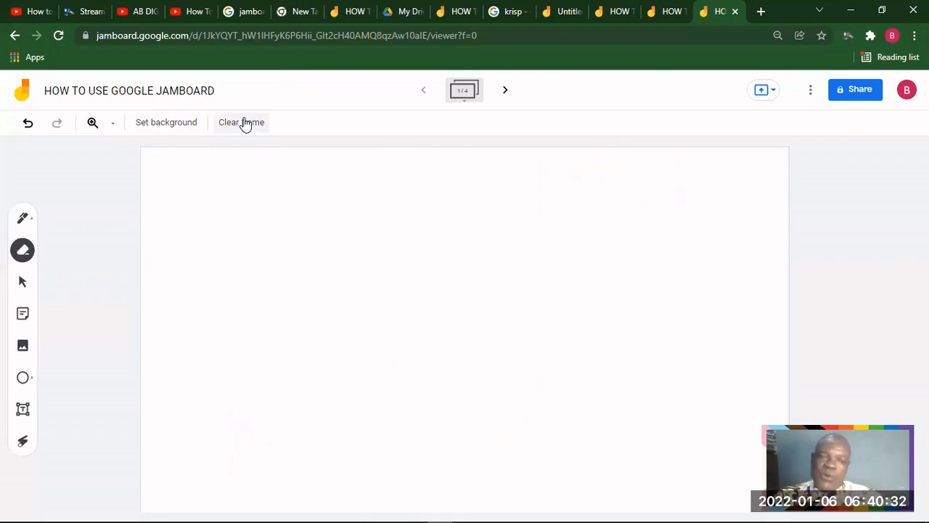
Draw a red pen zigzag in the upper-left area of the frame and clear the frame again
{"action": "left_click", "coordinate": [23, 283]}
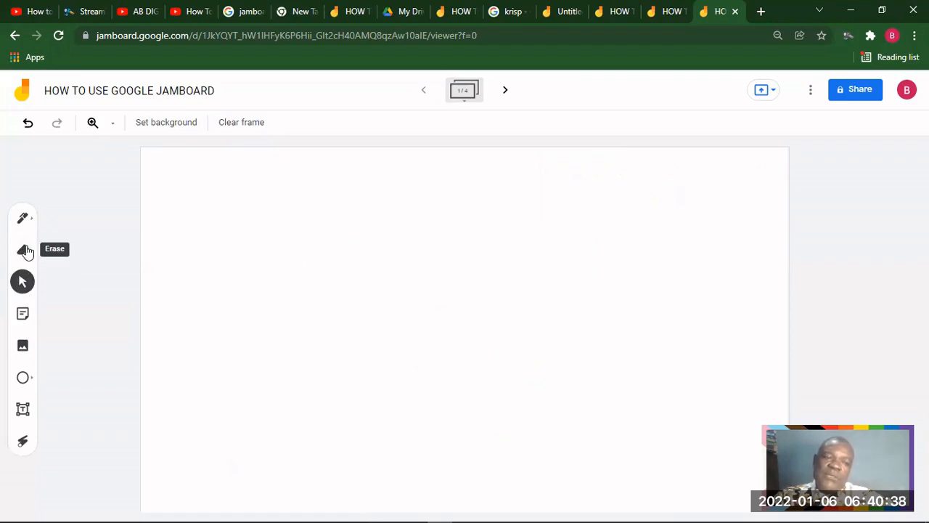
{"action": "left_click", "coordinate": [22, 218]}
{"action": "mouse_move", "coordinate": [186, 213]}
{"action": "left_mouse_down"}
{"action": "mouse_move", "coordinate": [188, 232]}
{"action": "mouse_move", "coordinate": [305, 232]}
{"action": "mouse_move", "coordinate": [321, 209]}
{"action": "left_mouse_up"}
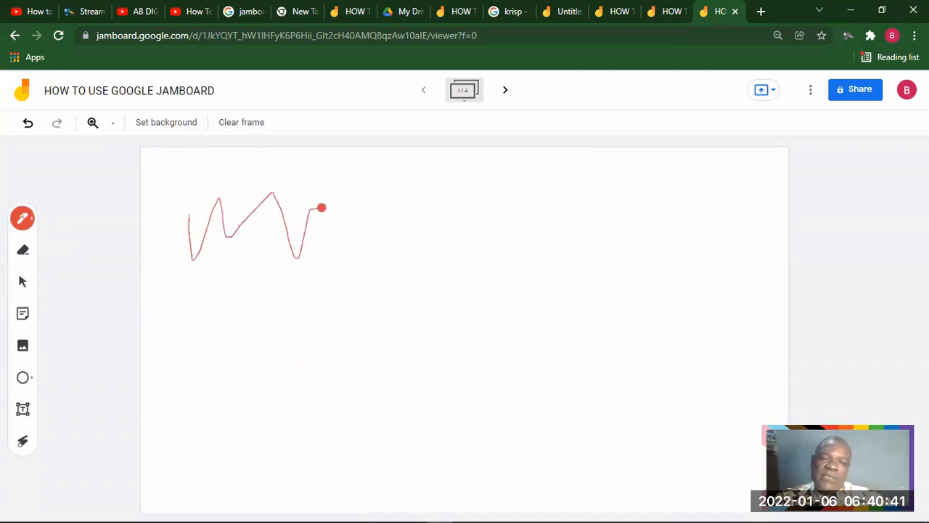
{"action": "left_click", "coordinate": [22, 282]}
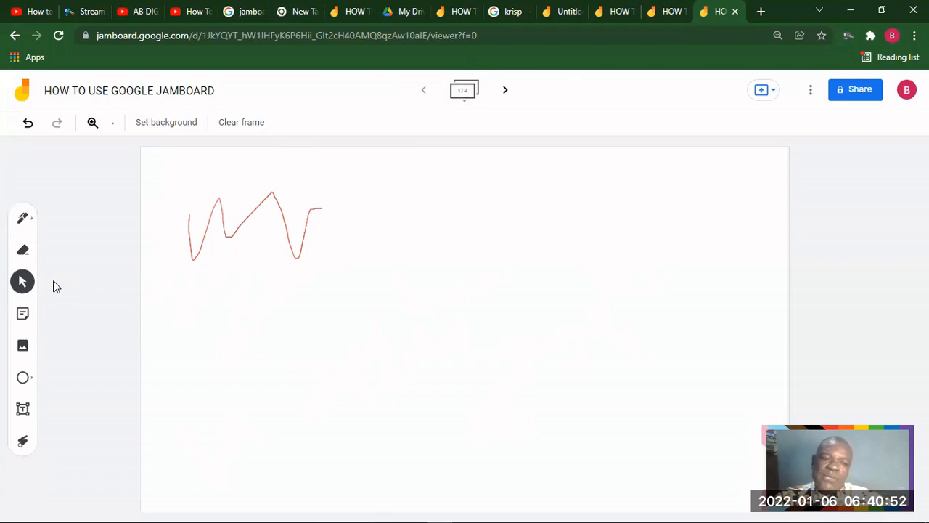
{"action": "left_click", "coordinate": [254, 124]}
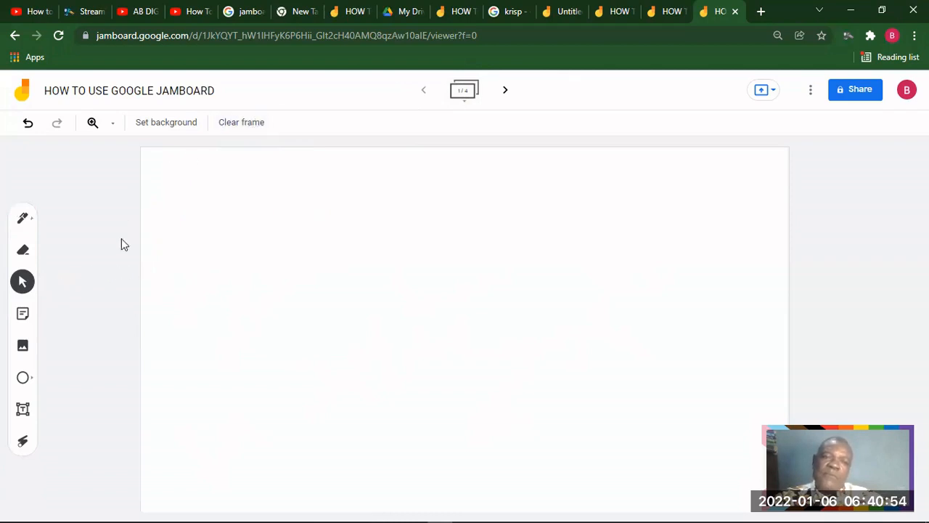
Start a sticky note headed HOW TO USE GOOGLE JAMBOARD, with the "What Is Google Jamboard?" question and its explanatory paragraph below
{"action": "left_click", "coordinate": [22, 315]}
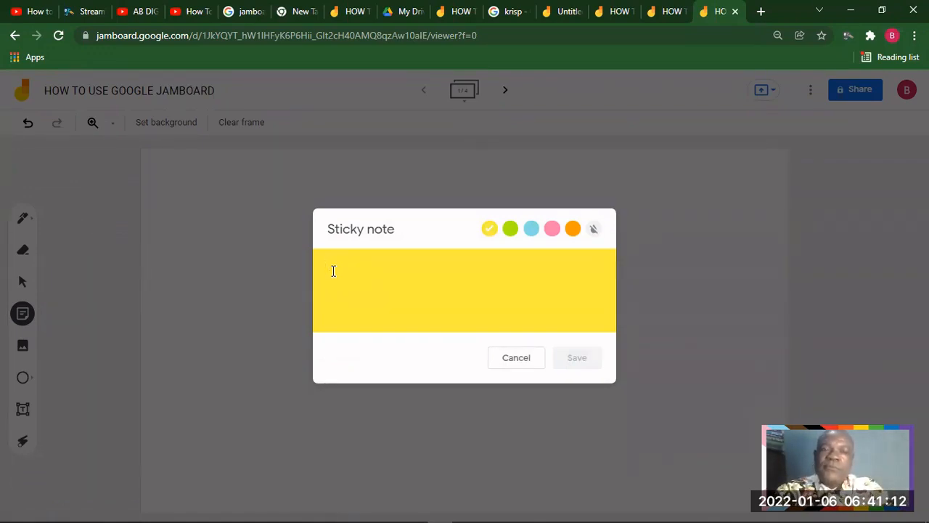
{"action": "type", "text": "HoW"}
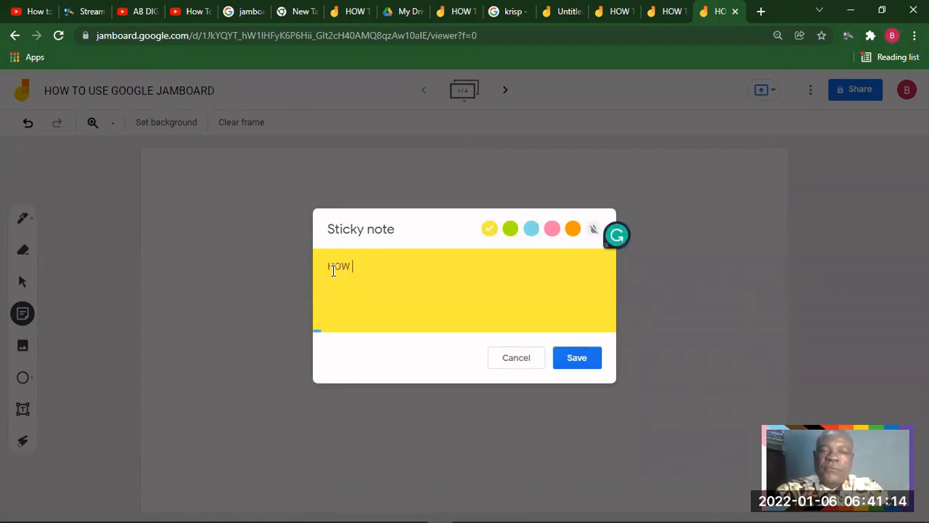
{"action": "type", "text": " TO USE"}
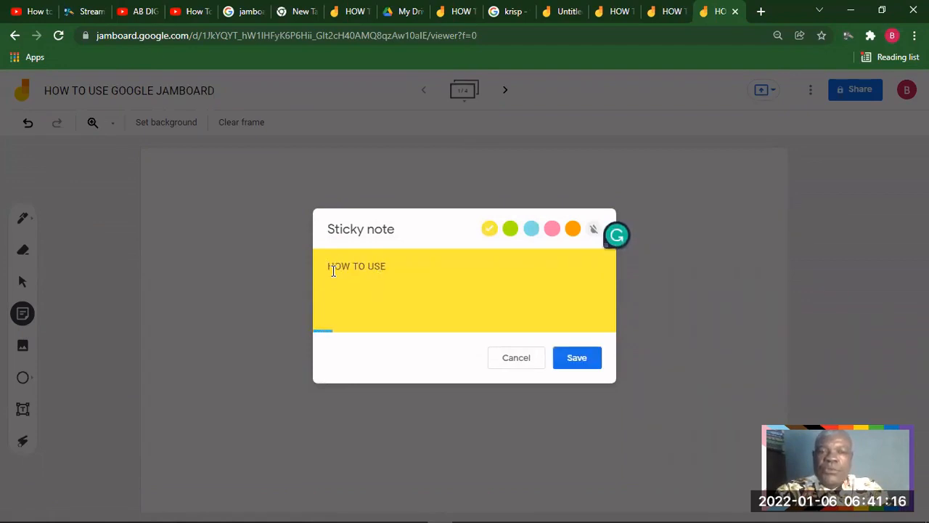
{"action": "type", "text": " GOOGLE J"}
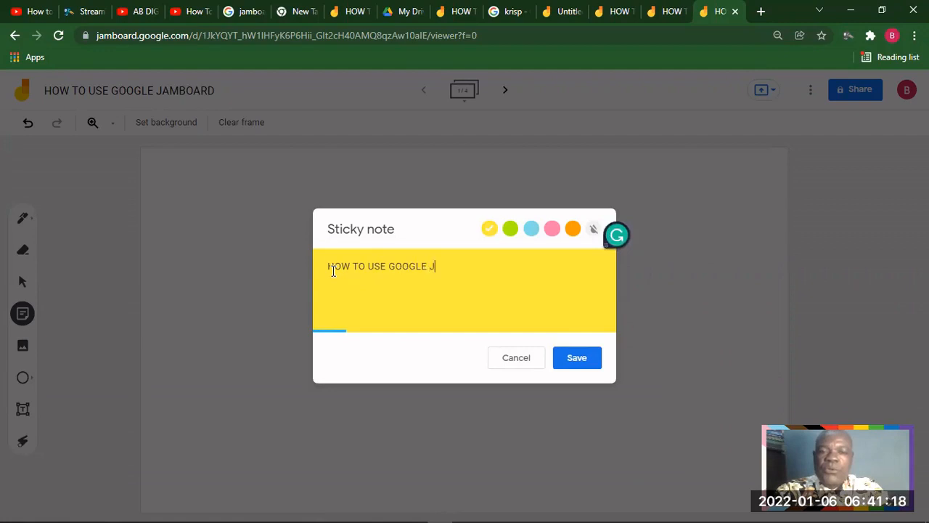
{"action": "type", "text": "AMBOARD"}
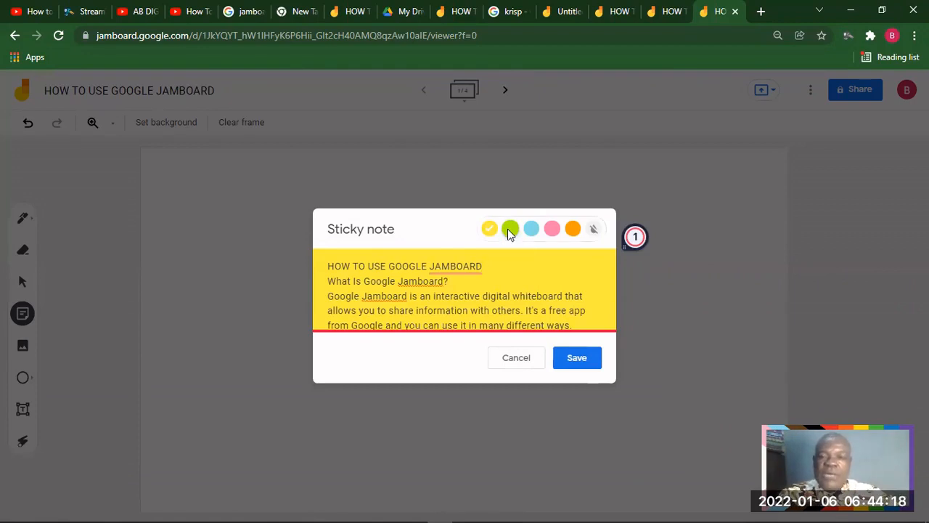
Try green, blue, pink and orange on the sticky note, make it transparent and save it without adding another note
{"action": "left_click", "coordinate": [509, 229]}
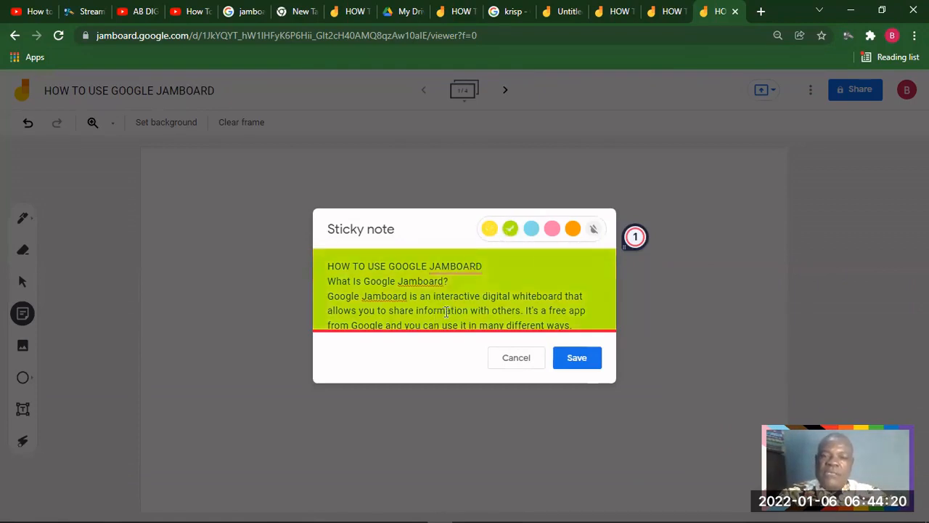
{"action": "left_click", "coordinate": [532, 230]}
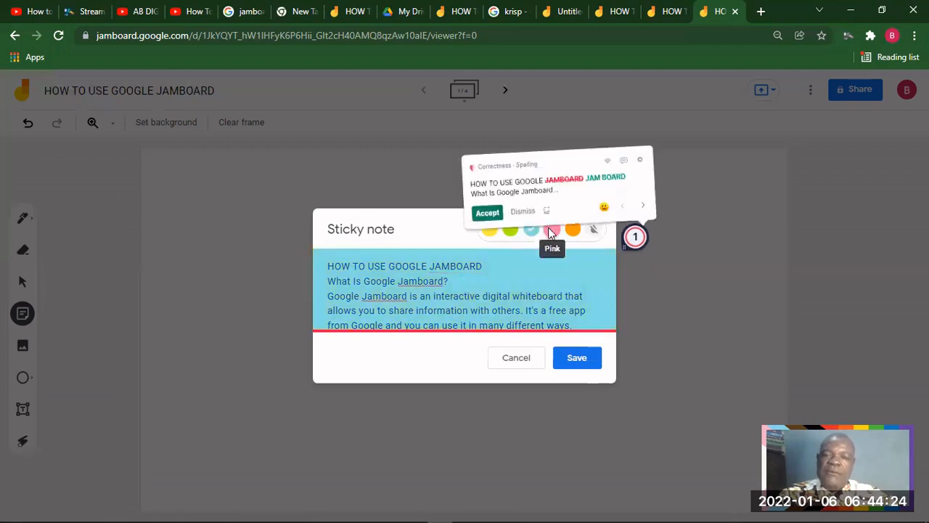
{"action": "left_click", "coordinate": [551, 230]}
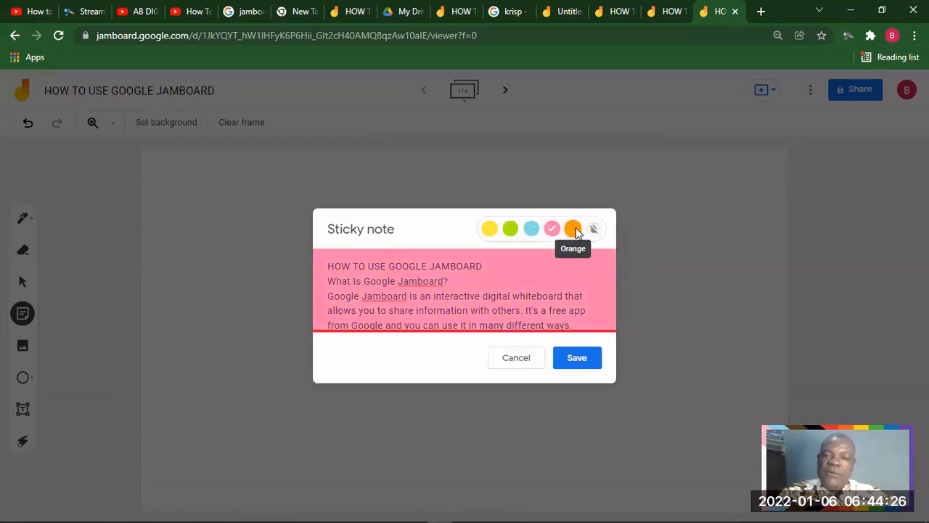
{"action": "left_click", "coordinate": [574, 229]}
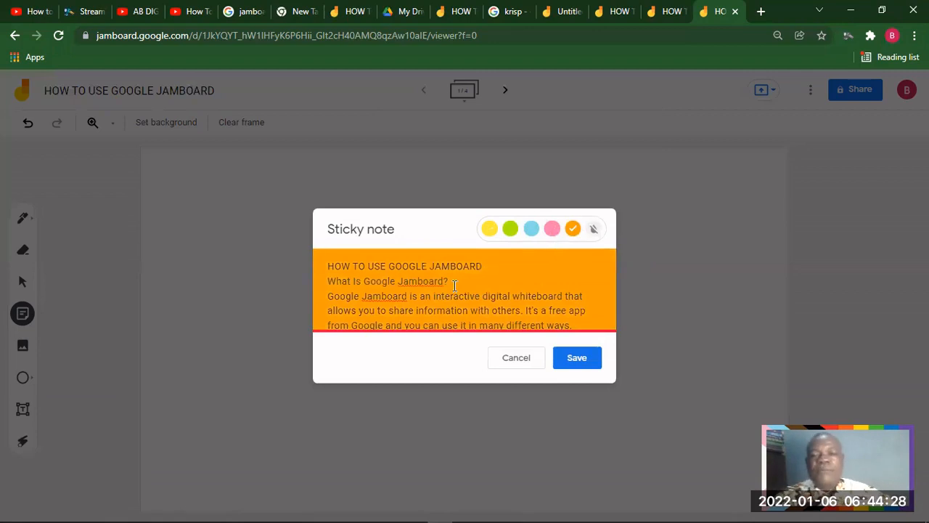
{"action": "left_click", "coordinate": [596, 230]}
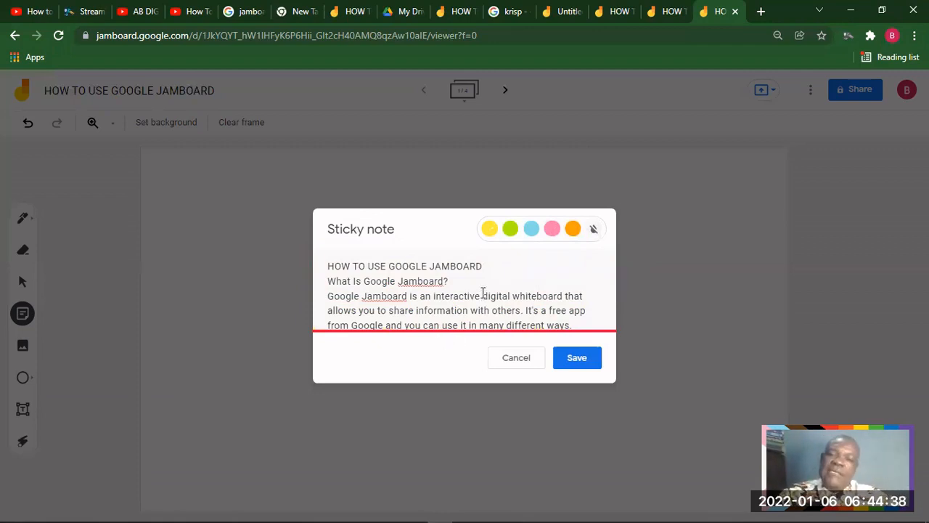
{"action": "left_click", "coordinate": [574, 358]}
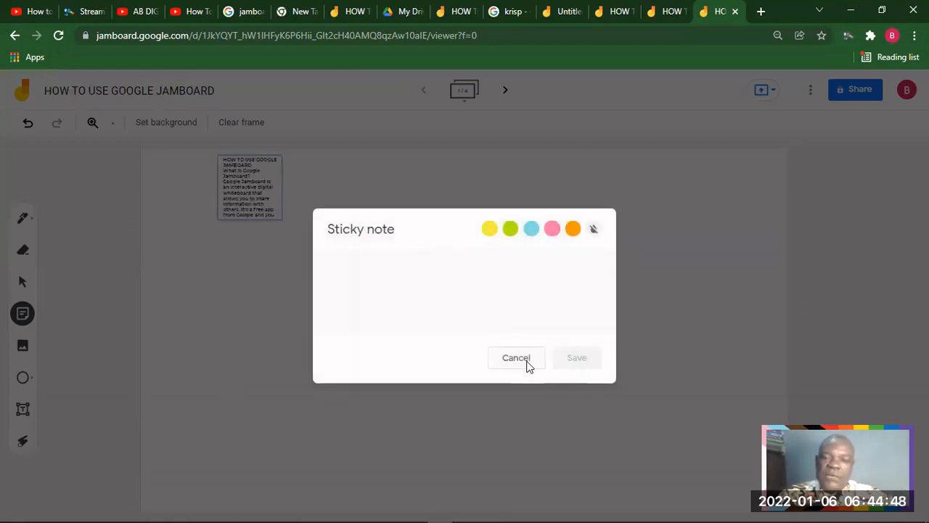
{"action": "left_click", "coordinate": [283, 308]}
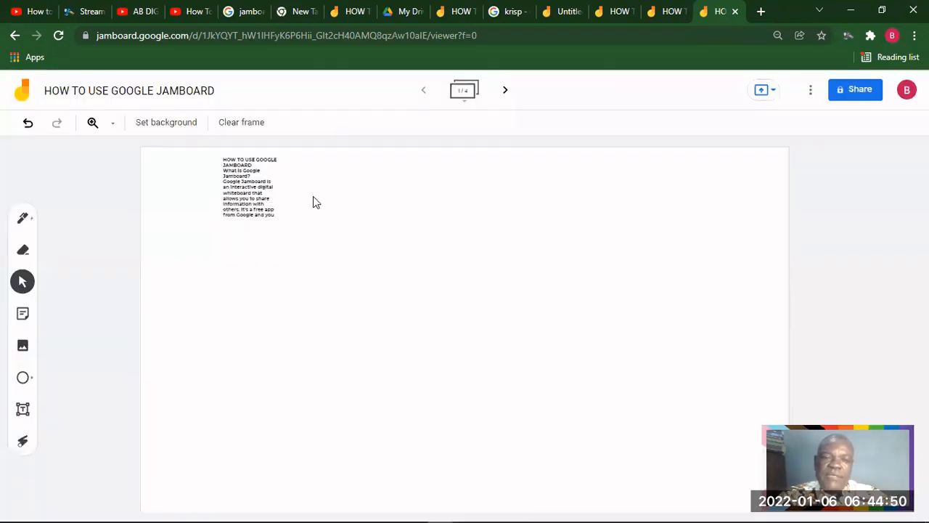
Reopen the saved sticky note for editing and save it with the same text and transparent background
{"action": "left_click", "coordinate": [251, 183]}
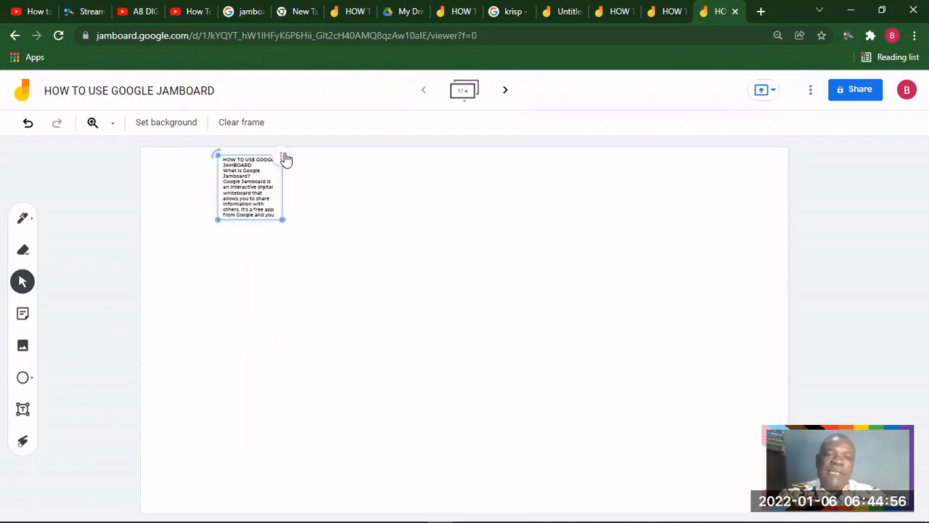
{"action": "left_click", "coordinate": [283, 158]}
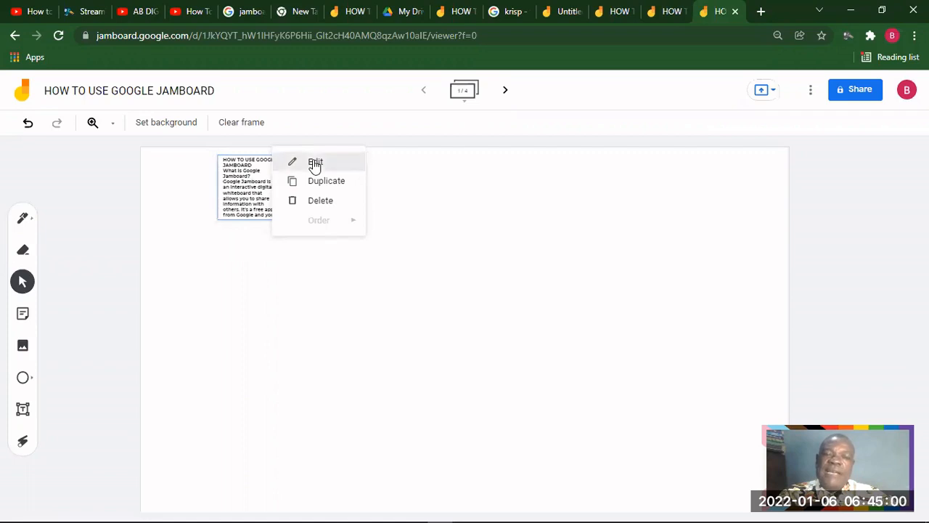
{"action": "left_click", "coordinate": [315, 163]}
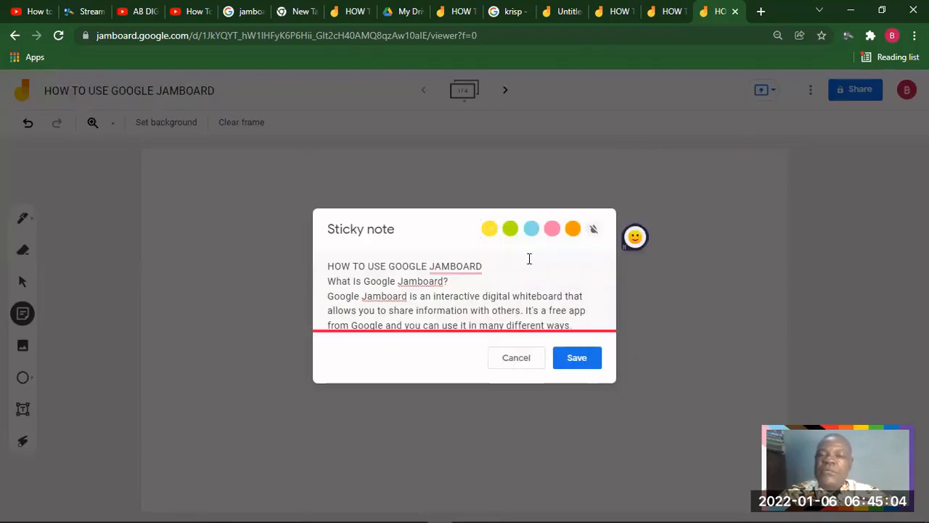
{"action": "left_click", "coordinate": [576, 358]}
Duplicate the sticky note, placing the copy just right of the original, and delete that copy
{"action": "left_click", "coordinate": [252, 186]}
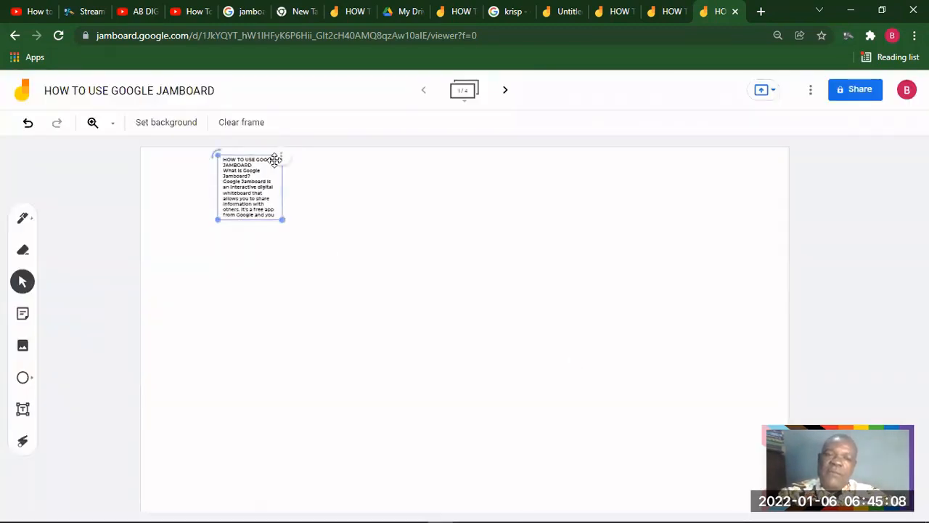
{"action": "left_click", "coordinate": [281, 160]}
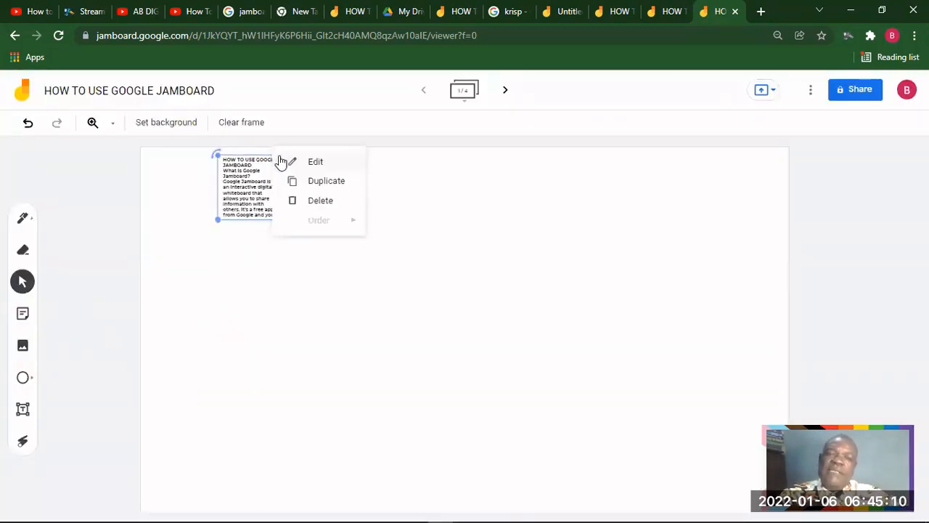
{"action": "left_click", "coordinate": [325, 181]}
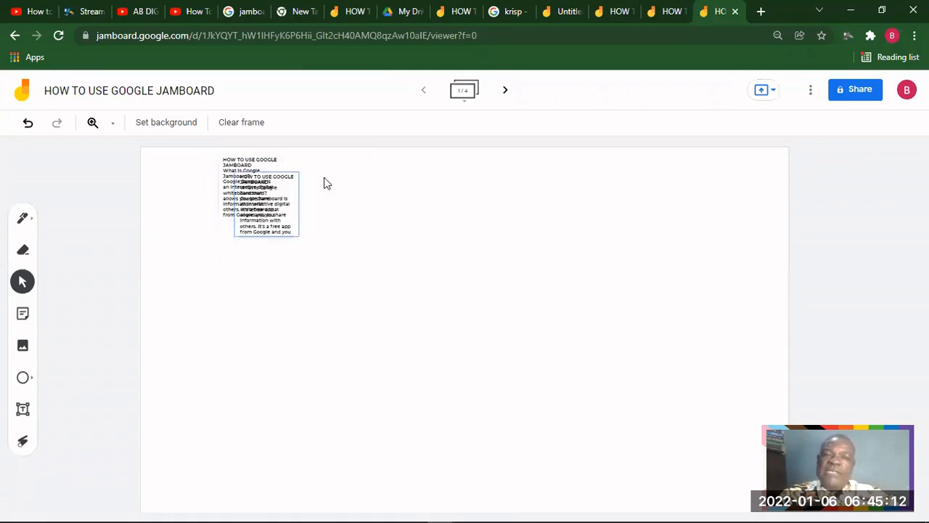
{"action": "left_click_drag", "start_coordinate": [252, 201], "coordinate": [313, 186]}
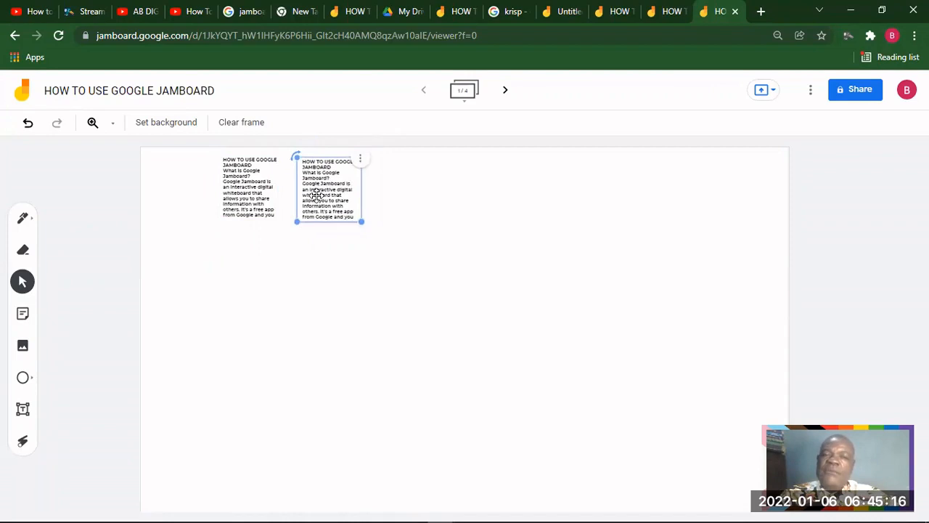
{"action": "left_click", "coordinate": [360, 159]}
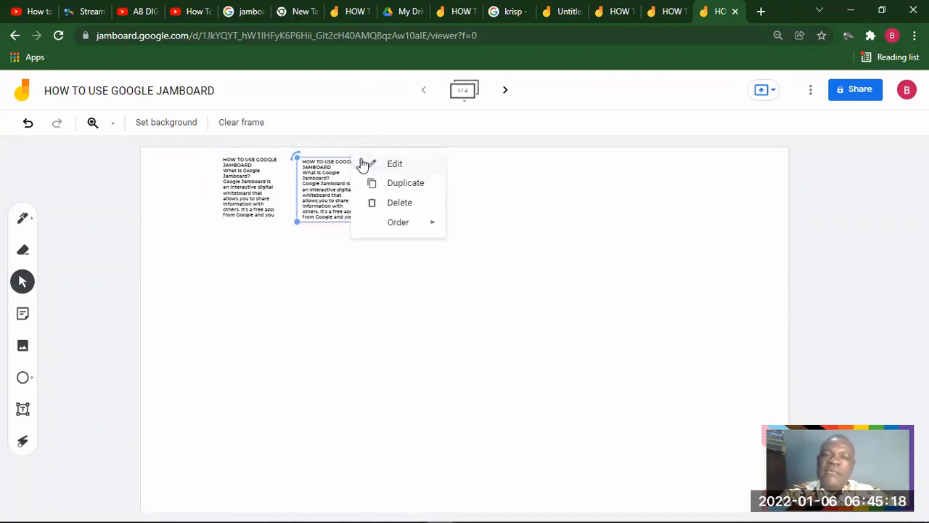
{"action": "left_click", "coordinate": [399, 203]}
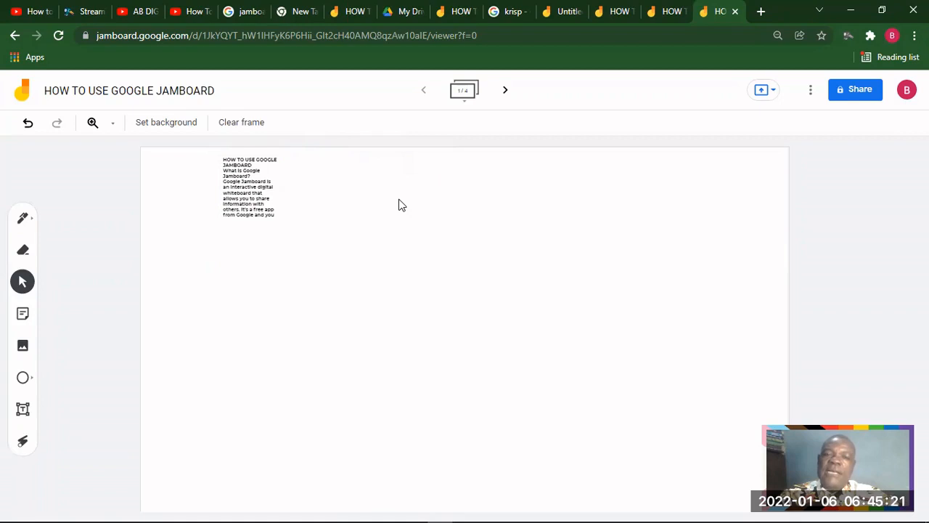
Zoom the frame to 100% and to 200% to read the sticky note's text
{"action": "left_click", "coordinate": [263, 178]}
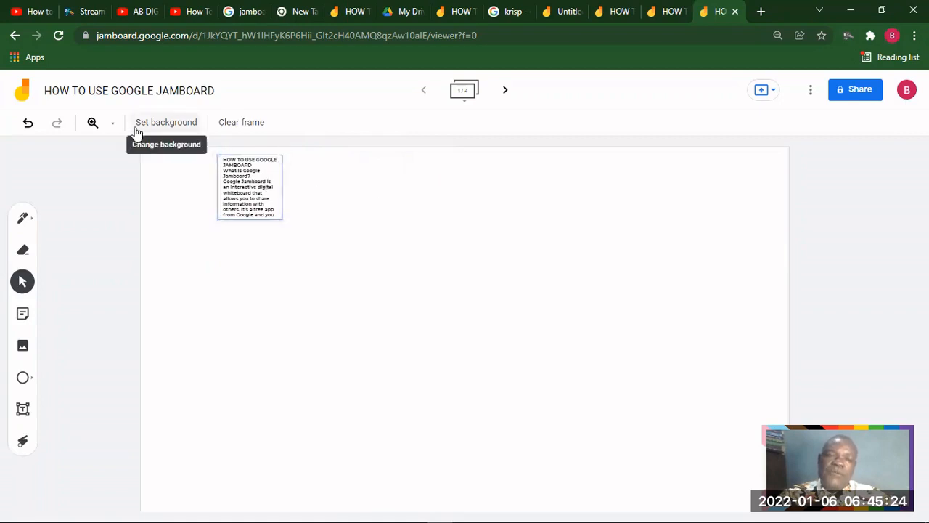
{"action": "left_click", "coordinate": [91, 124]}
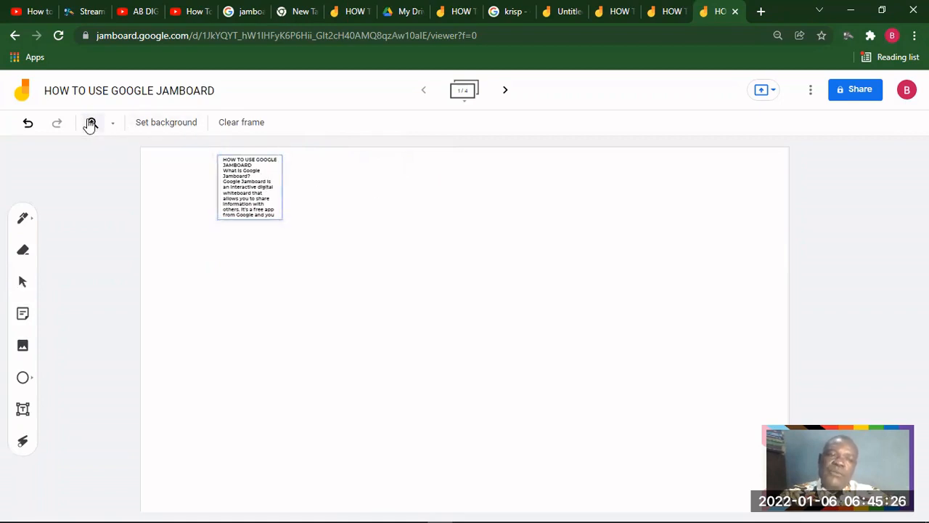
{"action": "left_click", "coordinate": [114, 123]}
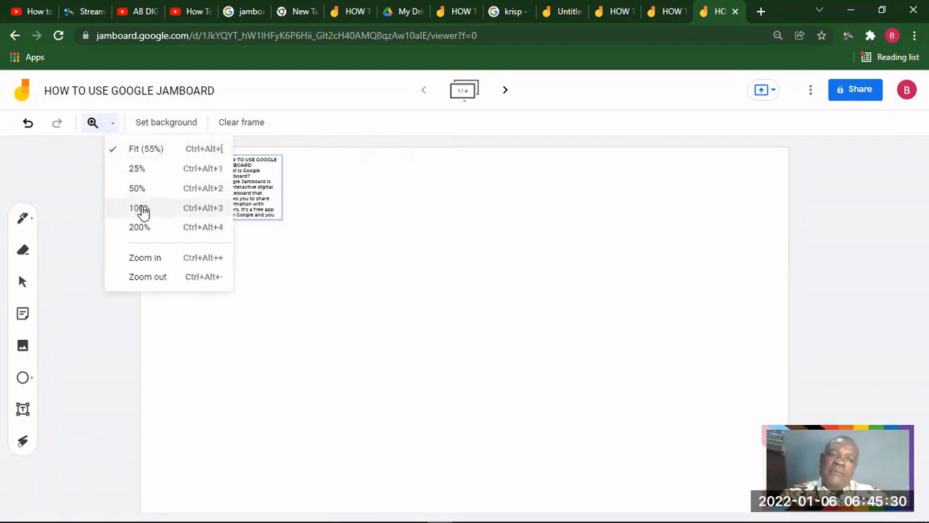
{"action": "left_click", "coordinate": [143, 211]}
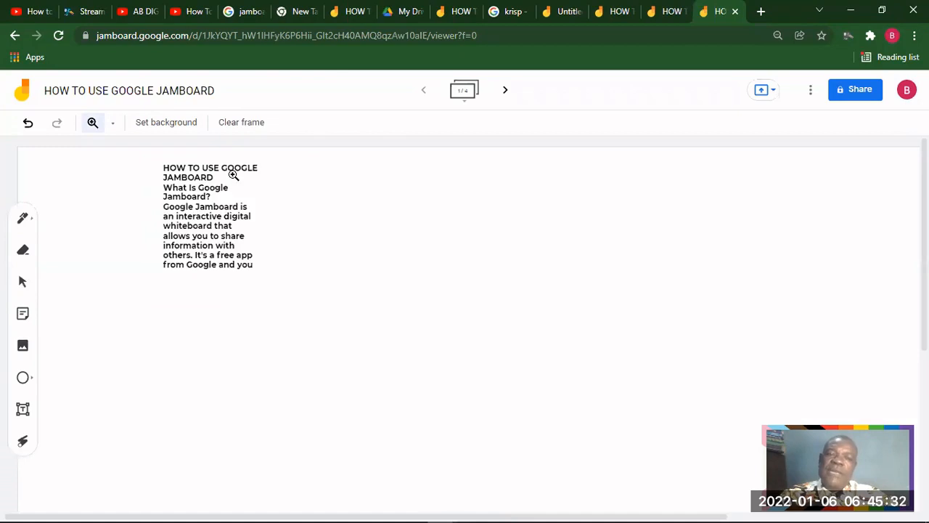
{"action": "left_click", "coordinate": [114, 124]}
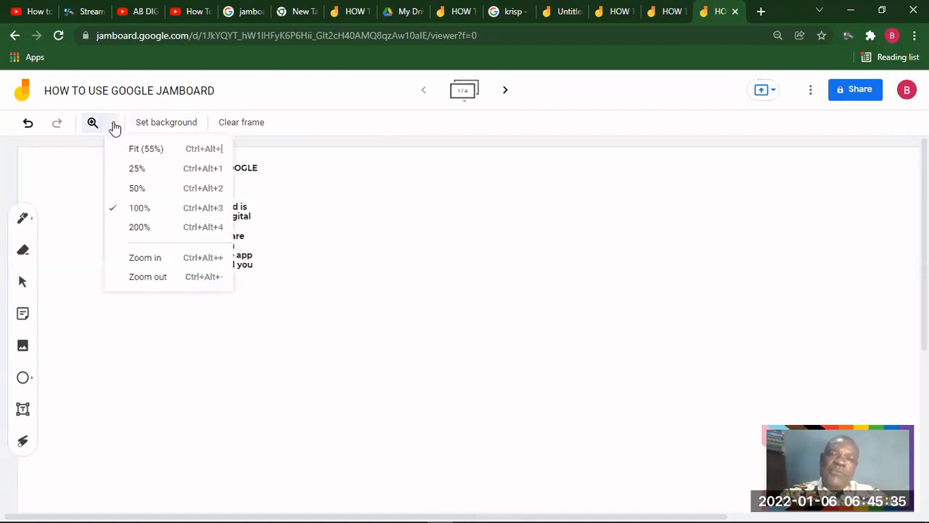
{"action": "left_click", "coordinate": [140, 226]}
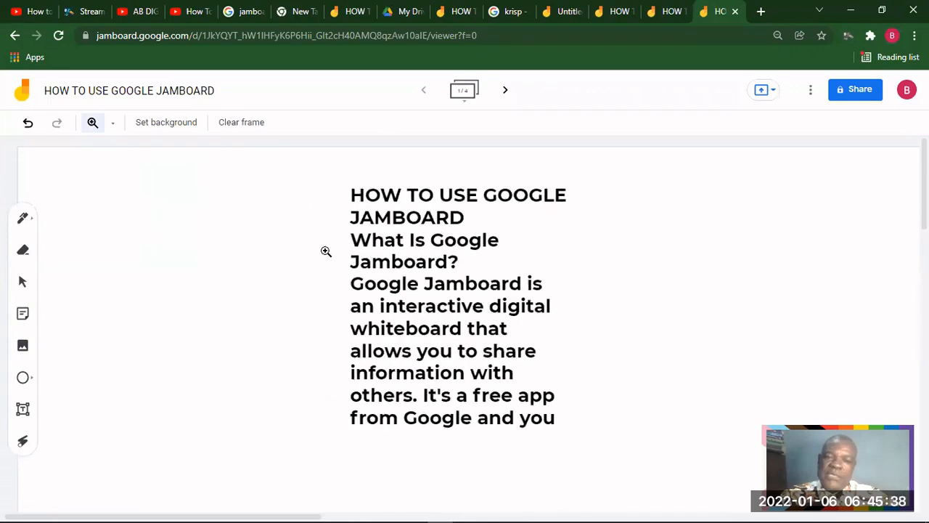
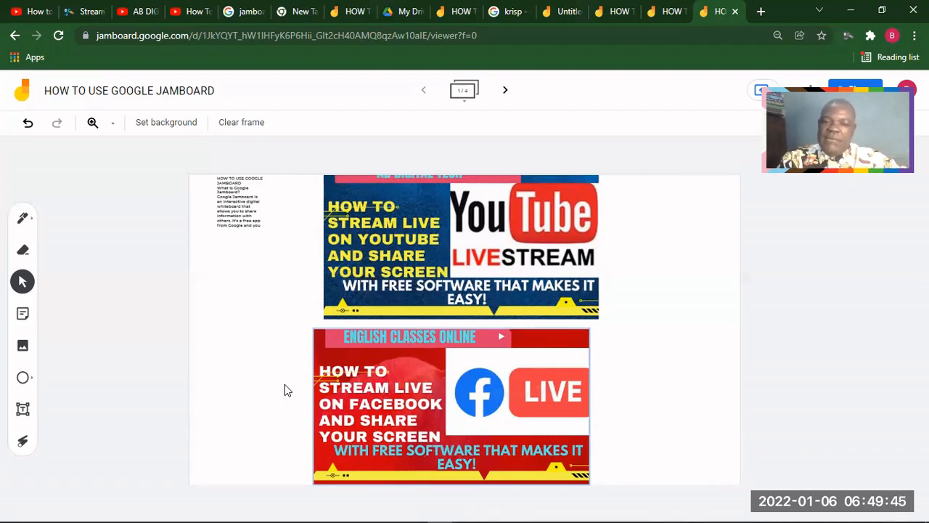
{"action": "left_click", "coordinate": [321, 419]}
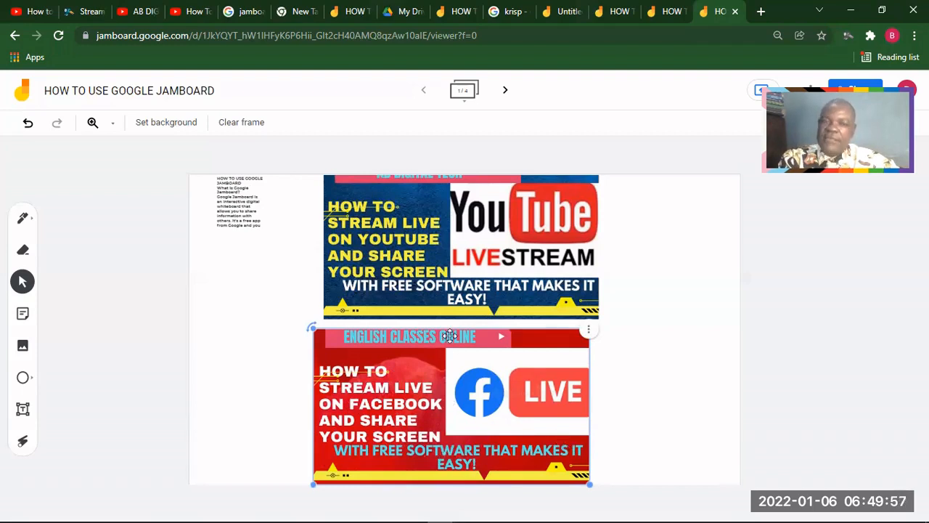
{"action": "left_click", "coordinate": [379, 231]}
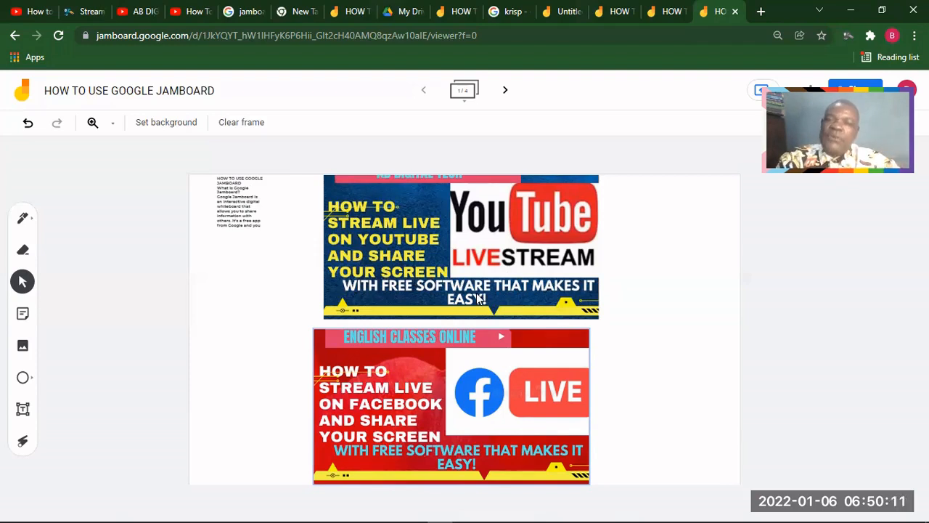
{"action": "left_click", "coordinate": [430, 340]}
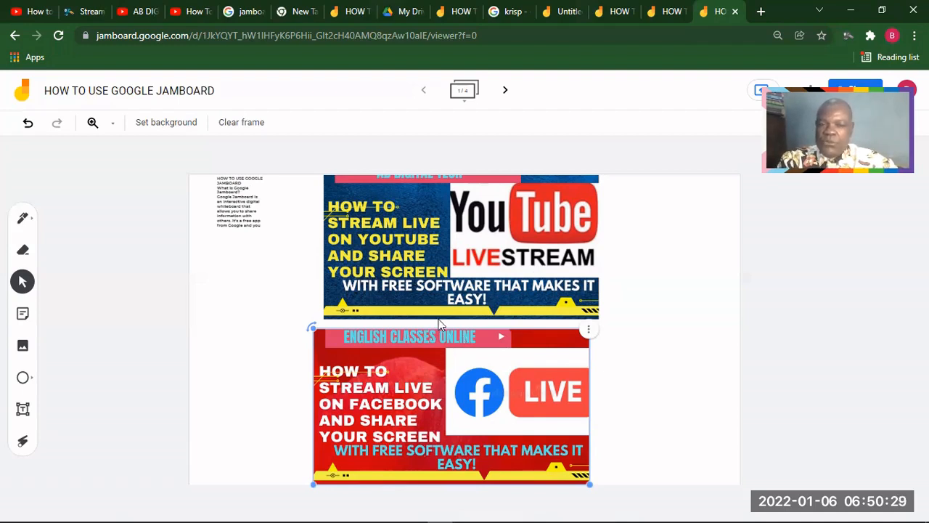
{"action": "left_click", "coordinate": [450, 241]}
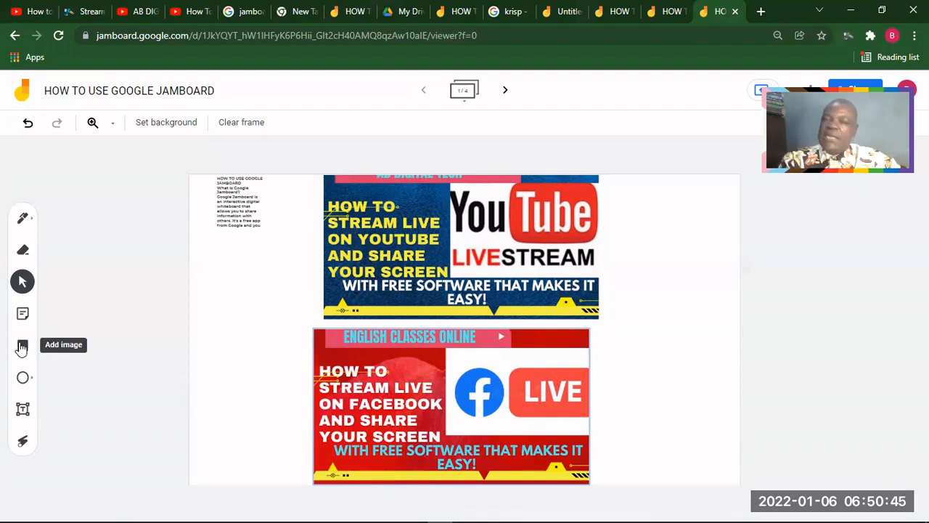
Delete the YouTube livestream image and the Facebook Live image from the first frame
{"action": "left_click", "coordinate": [410, 226]}
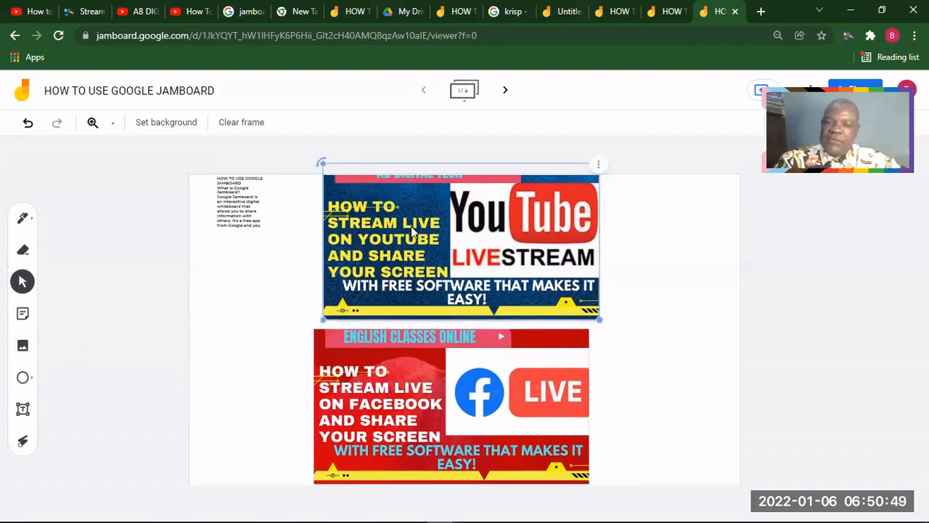
{"action": "key", "text": "Delete"}
{"action": "left_click", "coordinate": [409, 371]}
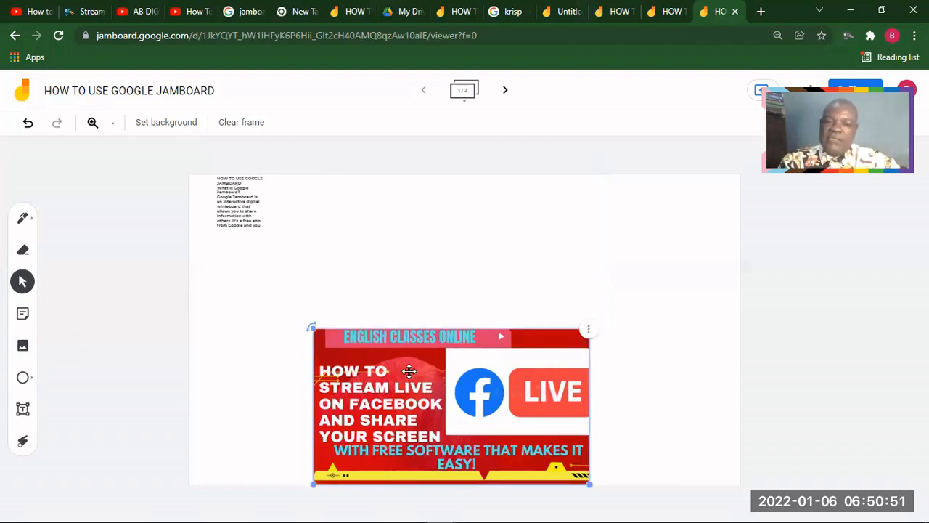
{"action": "key", "text": "Delete"}
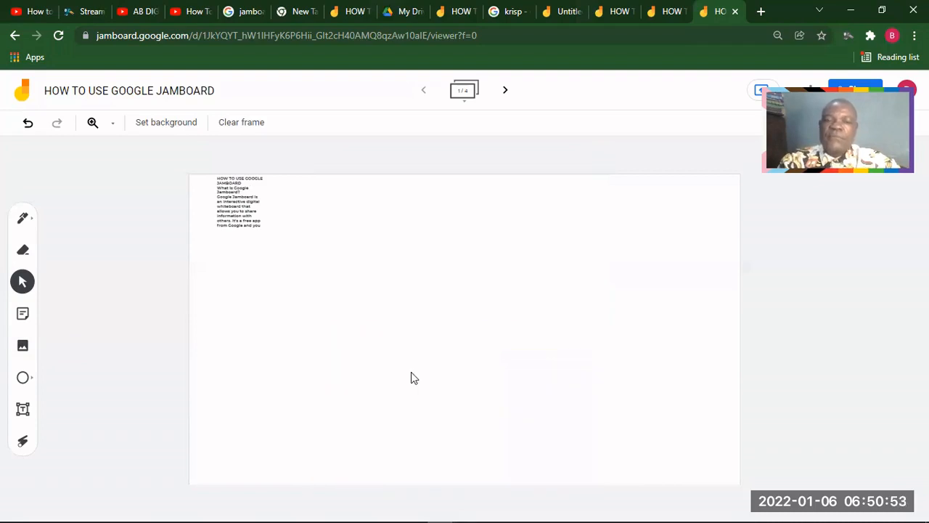
Start adding an image and look at the URL and camera sources, dismissing the camera access request
{"action": "left_click", "coordinate": [23, 347]}
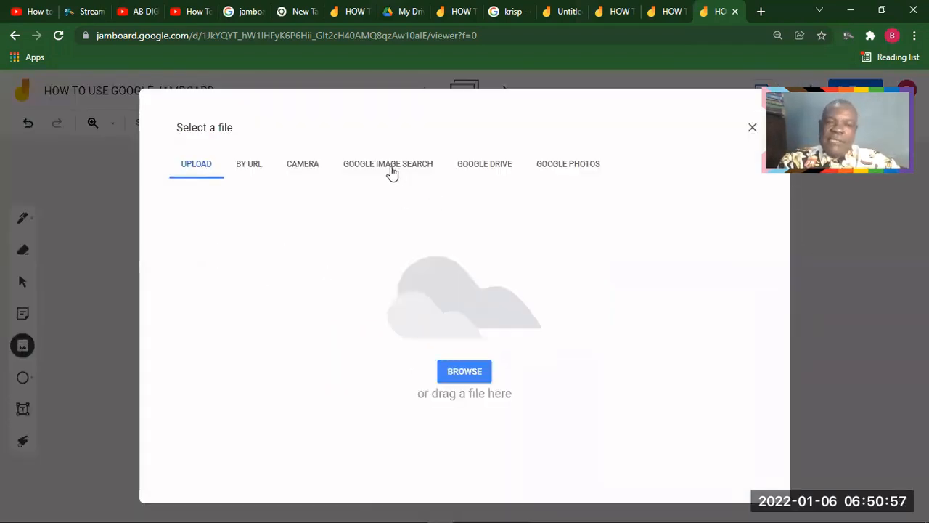
{"action": "left_click", "coordinate": [252, 165]}
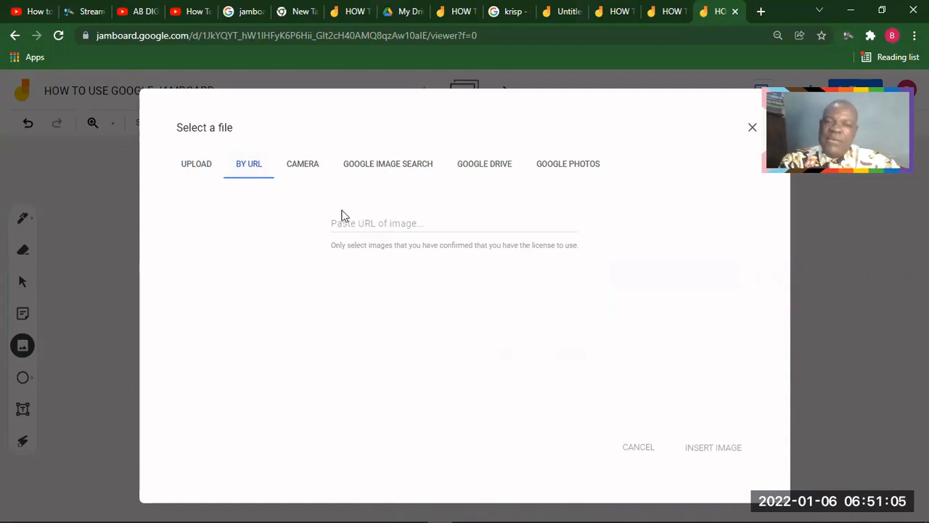
{"action": "left_click", "coordinate": [304, 167]}
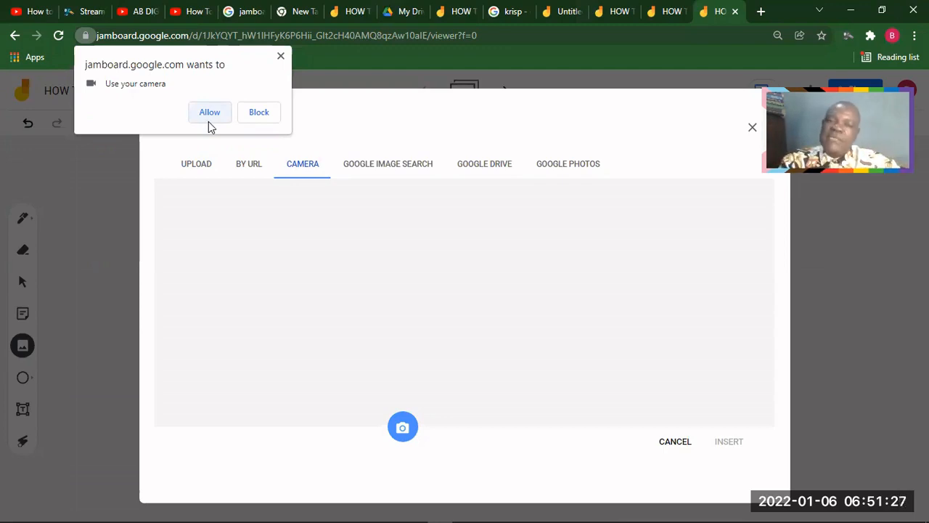
{"action": "left_click", "coordinate": [280, 57]}
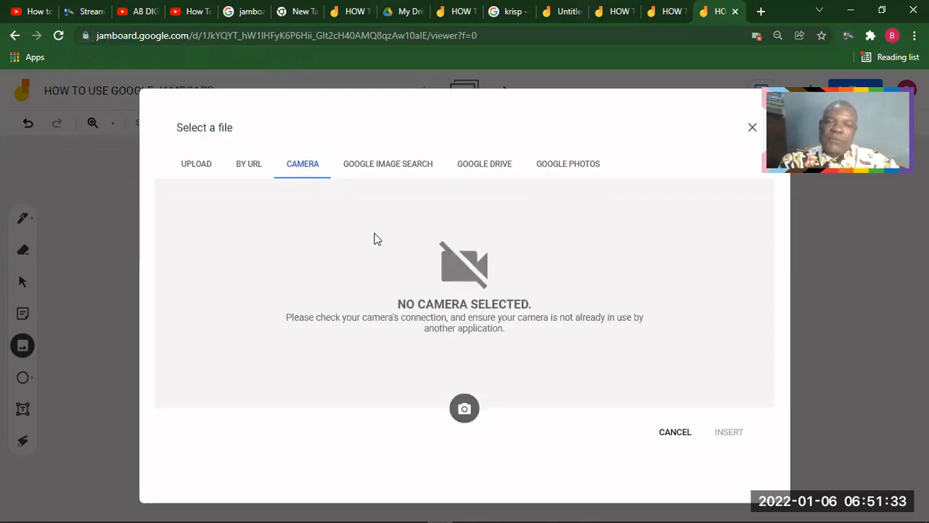
Search Google Images for "flowers" and insert the picture of white and yellow blossoms into the frame
{"action": "left_click", "coordinate": [377, 169]}
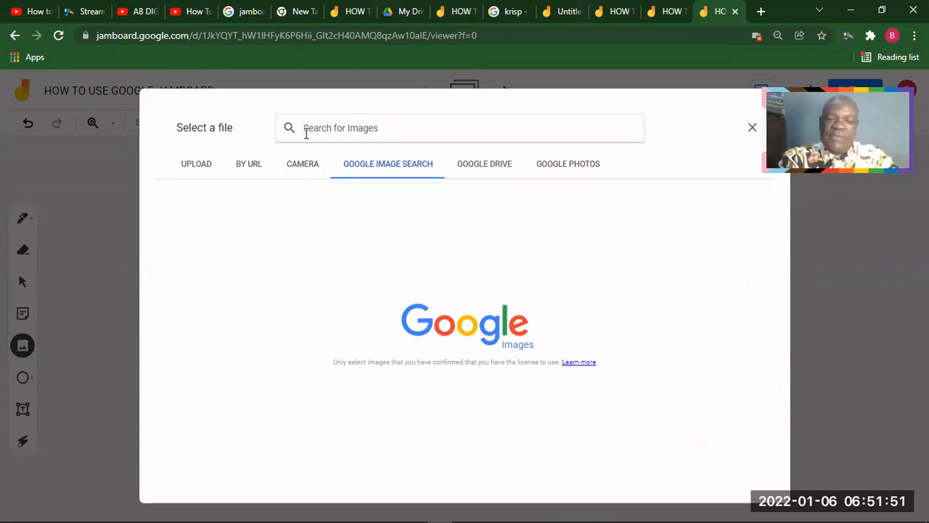
{"action": "type", "text": "flowers"}
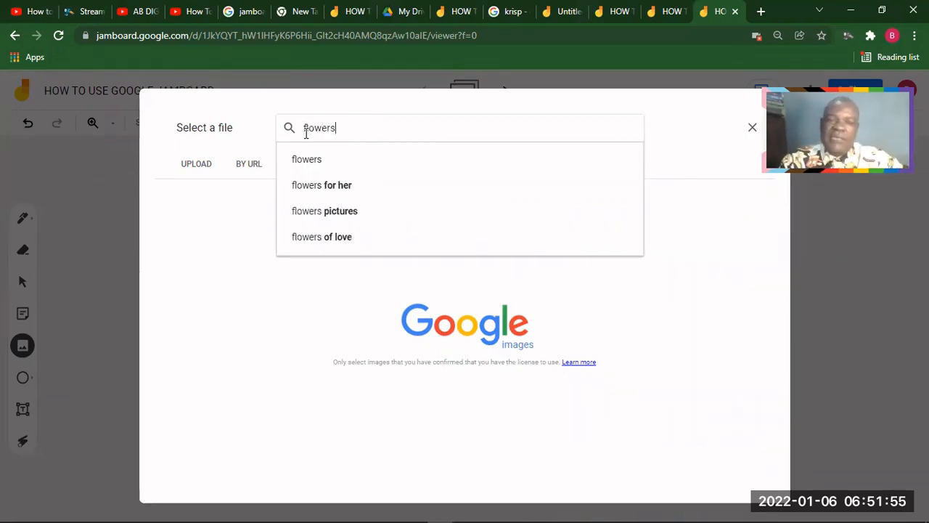
{"action": "left_click", "coordinate": [306, 161]}
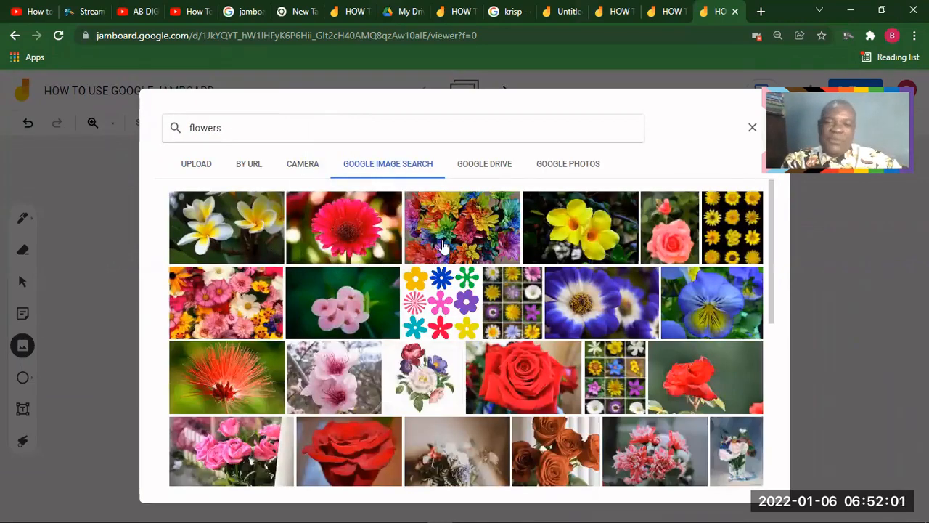
{"action": "left_click", "coordinate": [237, 227]}
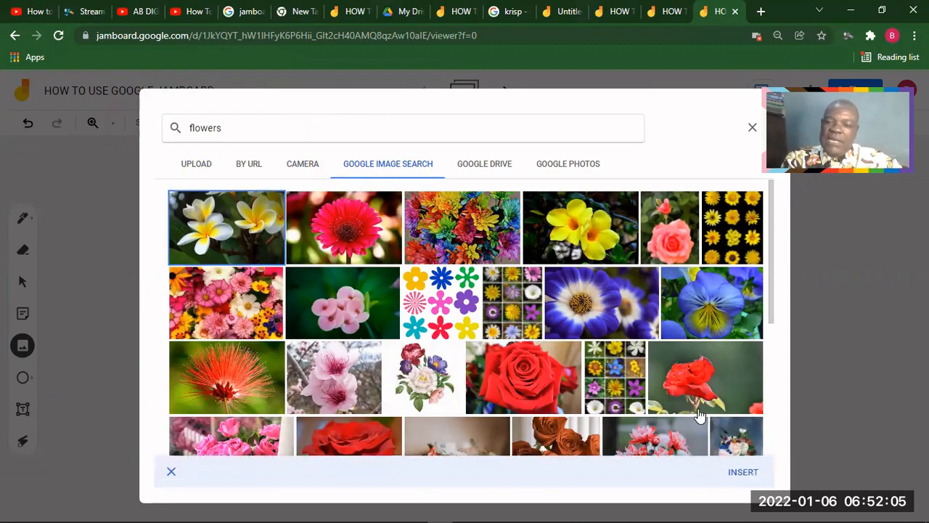
{"action": "left_click", "coordinate": [734, 470]}
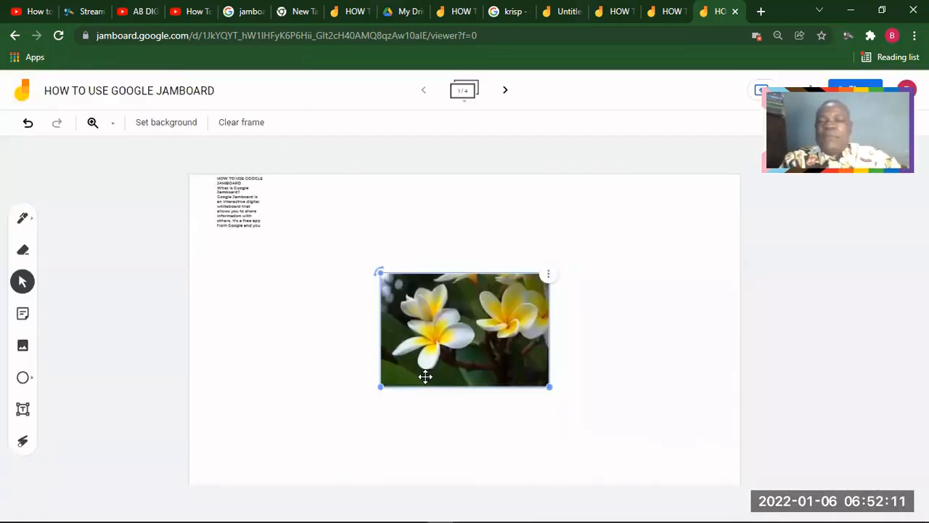
Move the flower image up and to the left, closer to the sticky note, and delete it
{"action": "left_click_drag", "start_coordinate": [443, 355], "coordinate": [376, 316]}
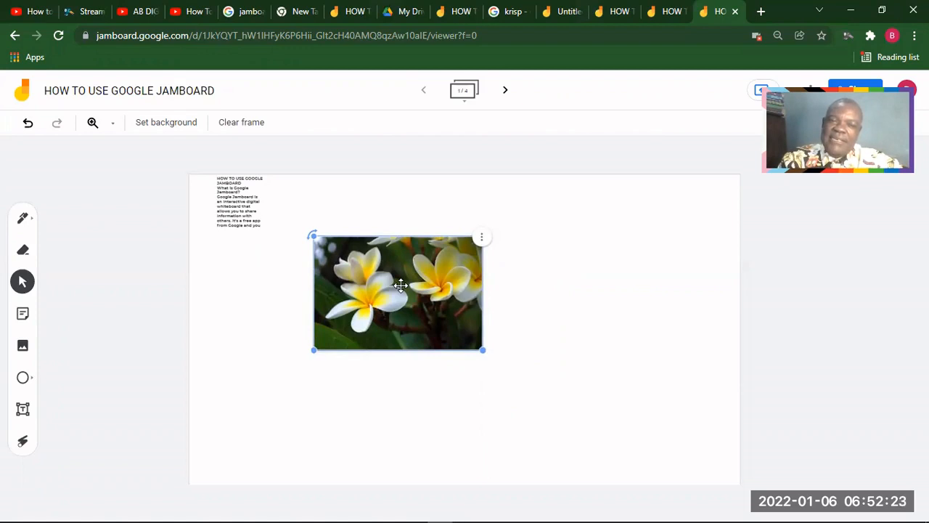
{"action": "key", "text": "Delete"}
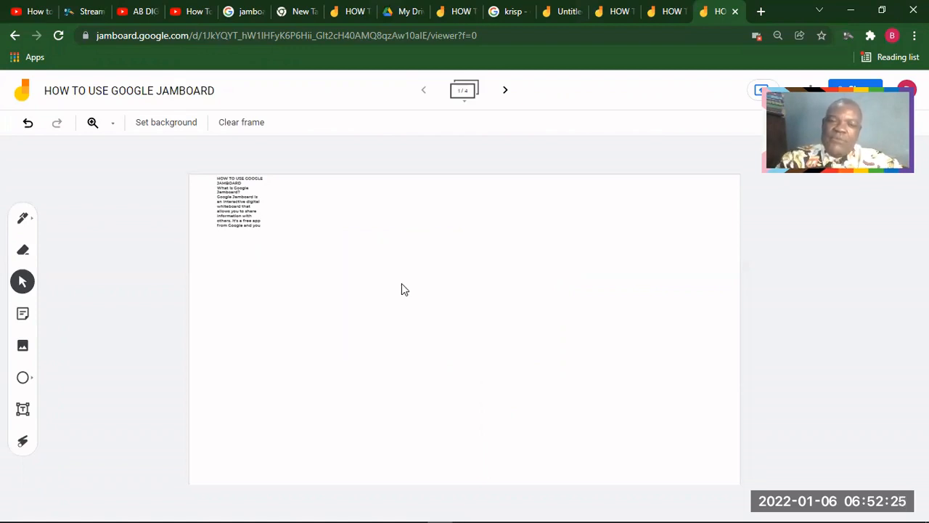
Start adding another image and search Google Images for "wuthering heights characters family tree"
{"action": "left_click", "coordinate": [22, 347]}
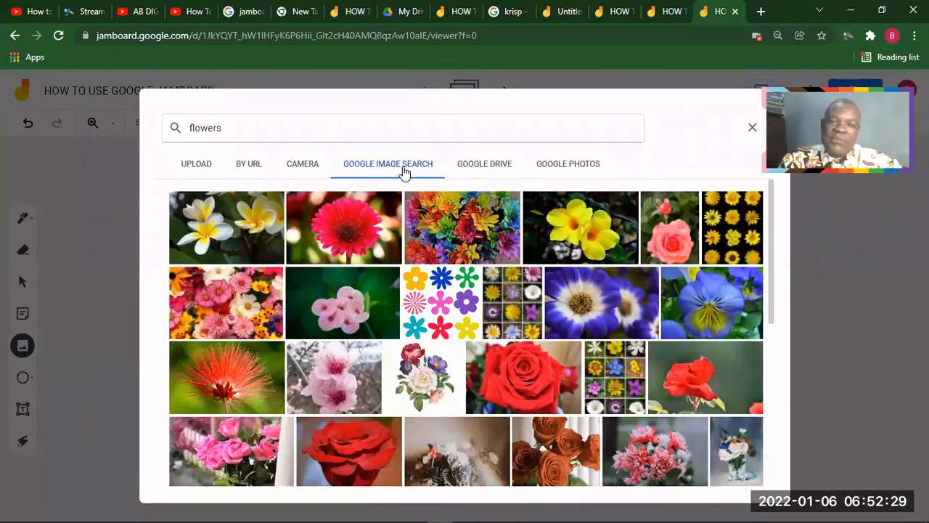
{"action": "left_click_drag", "start_coordinate": [230, 128], "coordinate": [188, 128]}
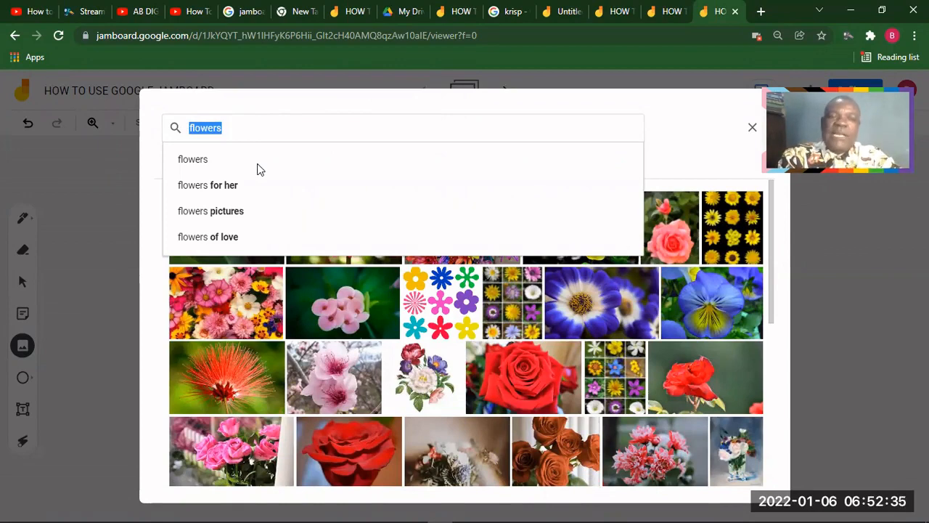
{"action": "type", "text": "wu"}
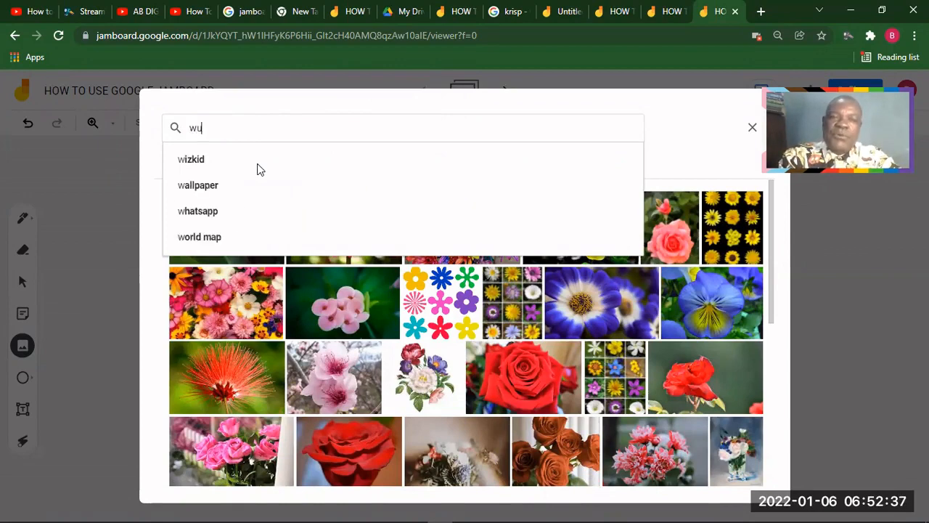
{"action": "type", "text": "thering"}
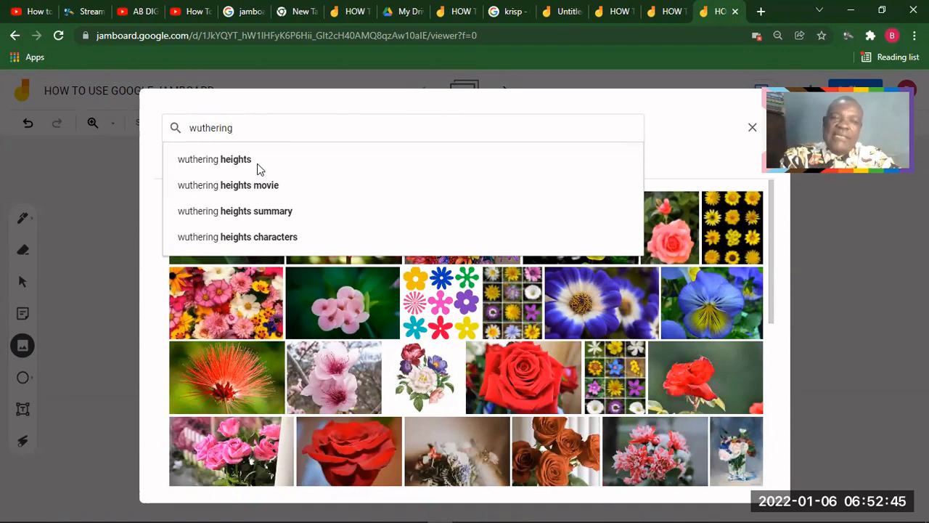
{"action": "type", "text": "hei"}
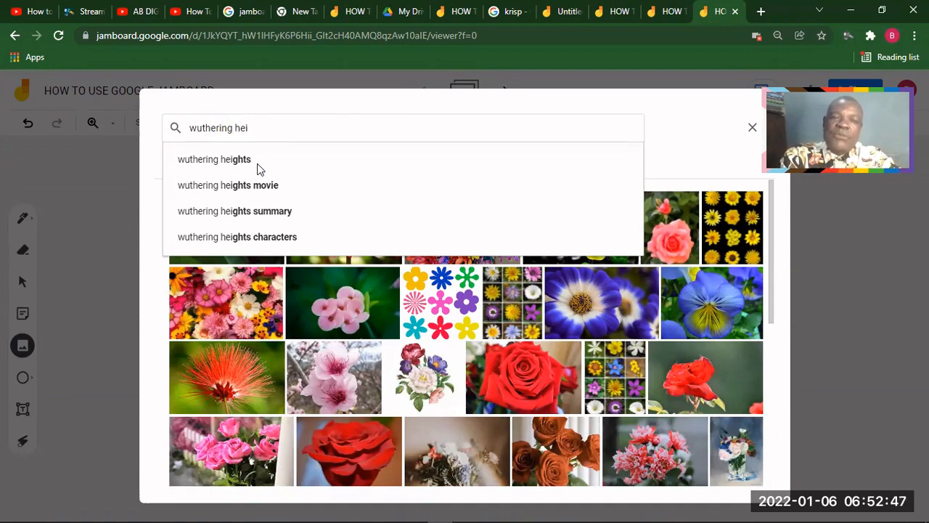
{"action": "type", "text": "ght"}
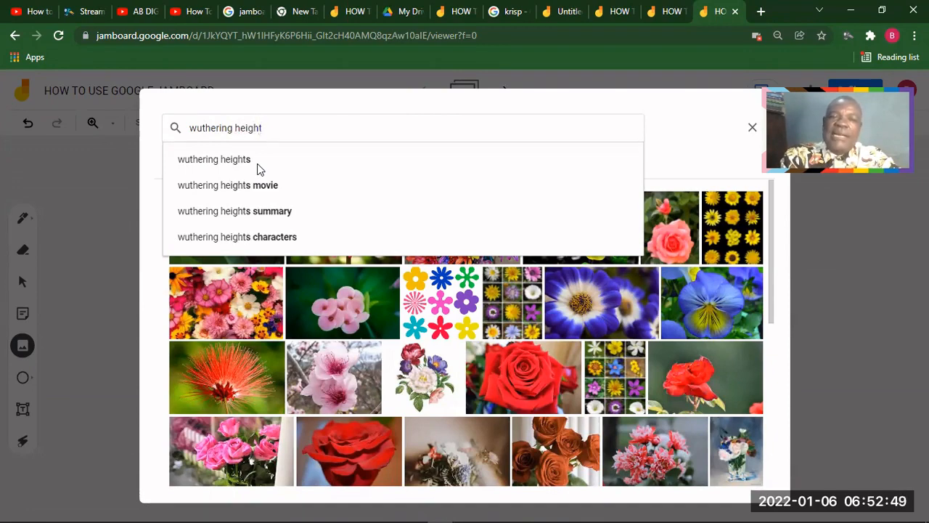
{"action": "type", "text": "s ch"}
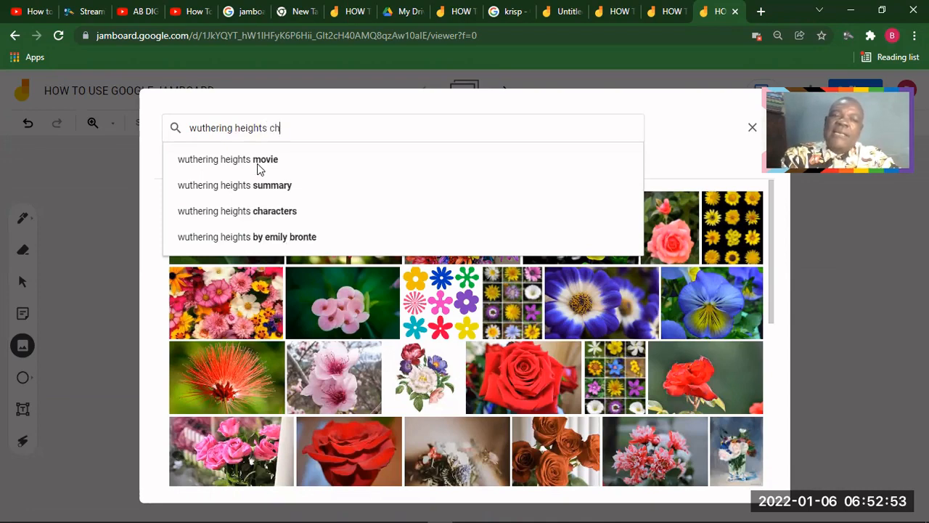
{"action": "type", "text": "aracters"}
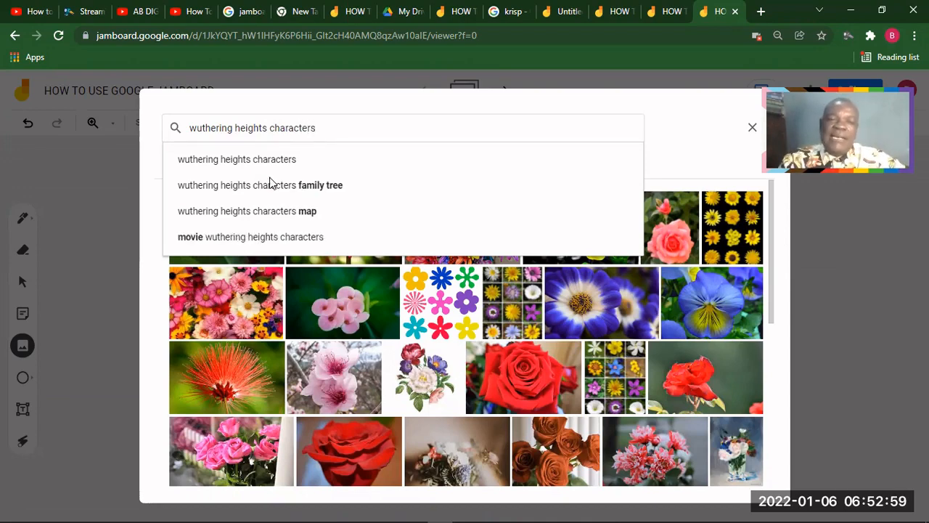
{"action": "left_click", "coordinate": [278, 186]}
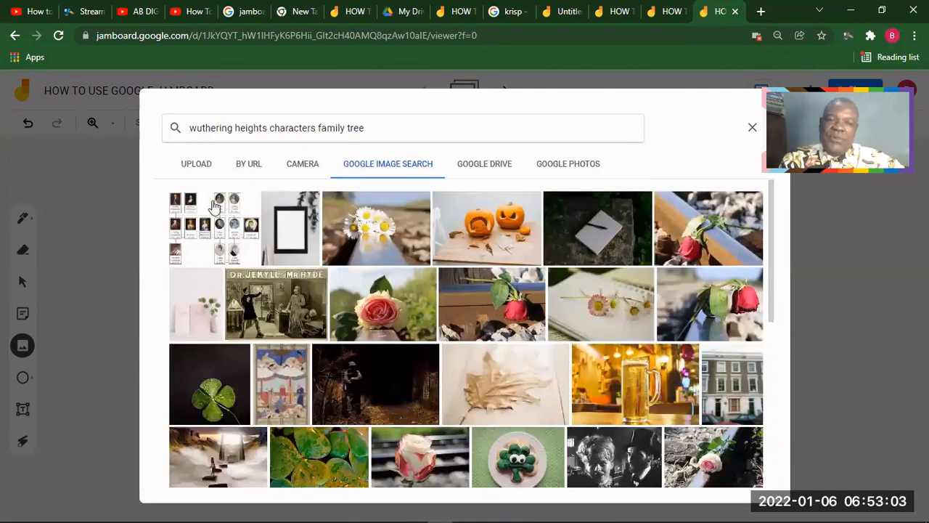
Insert the family tree chart with the character portraits and move it up and left on the frame
{"action": "left_click", "coordinate": [210, 212]}
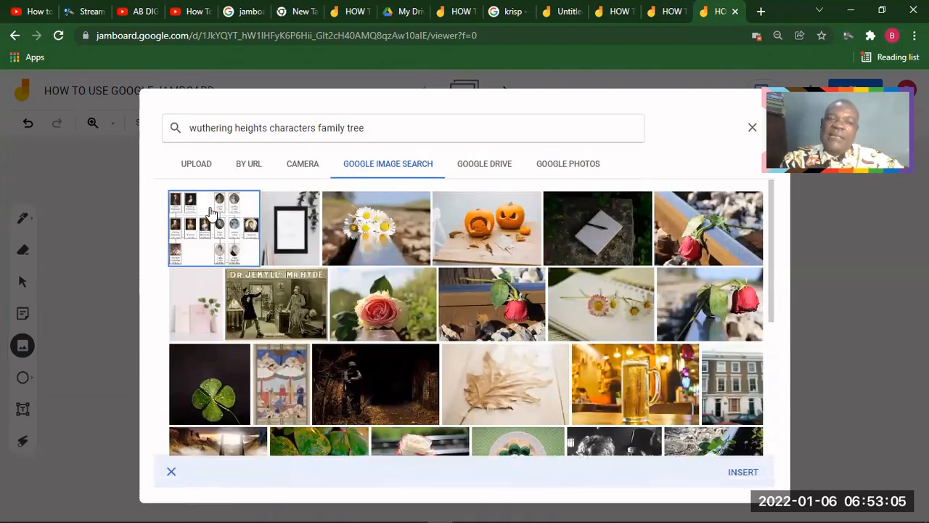
{"action": "left_click", "coordinate": [738, 472]}
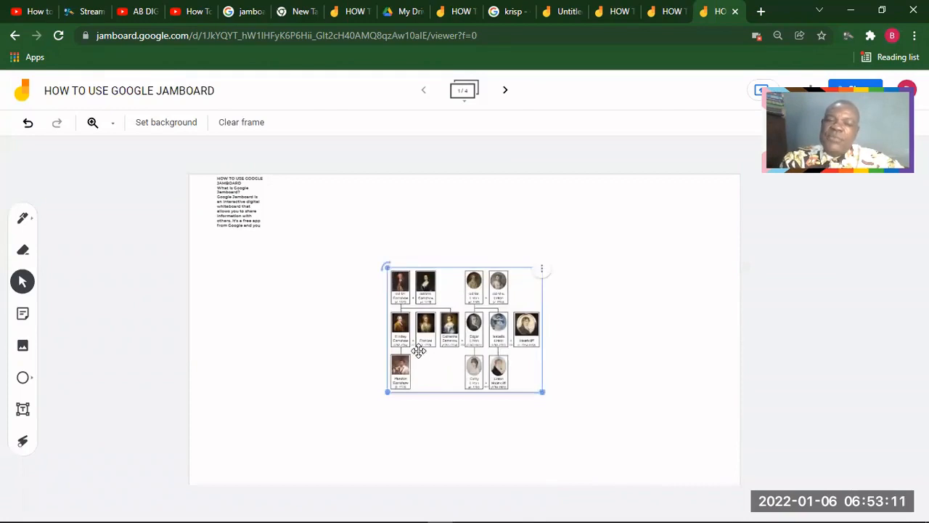
{"action": "left_click_drag", "start_coordinate": [409, 316], "coordinate": [353, 297]}
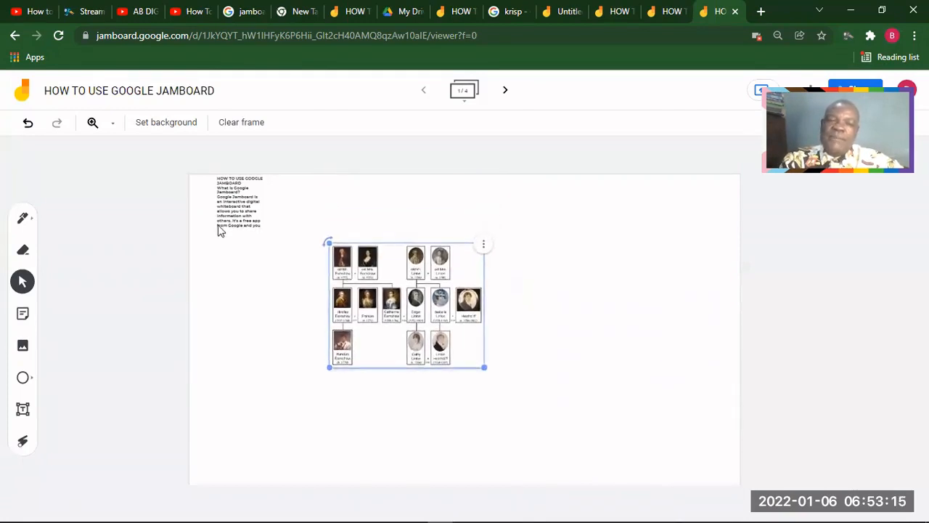
Zoom the frame to 100% and move the family tree image up beside the sticky note
{"action": "left_click", "coordinate": [112, 125]}
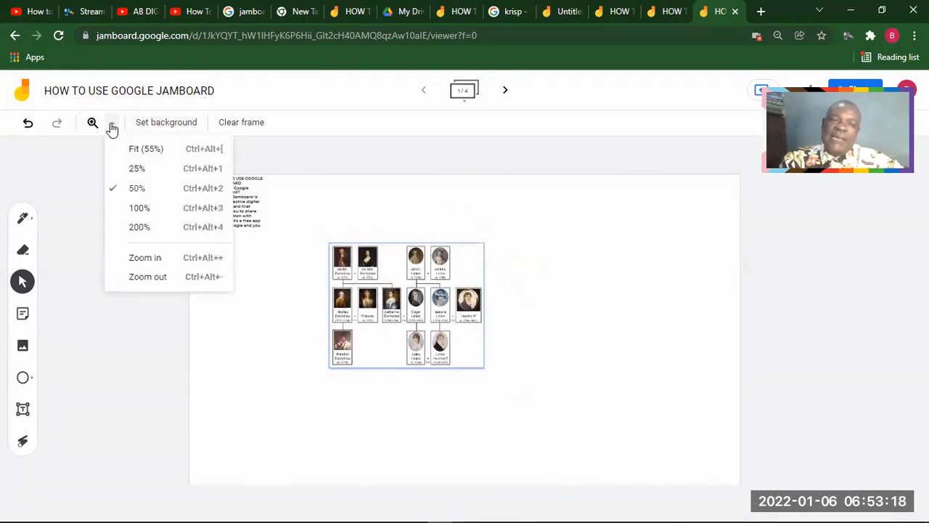
{"action": "left_click", "coordinate": [126, 208]}
{"action": "left_click", "coordinate": [392, 291]}
{"action": "left_click_drag", "start_coordinate": [392, 291], "coordinate": [381, 266]}
{"action": "left_click", "coordinate": [189, 284]}
{"action": "left_click", "coordinate": [297, 222]}
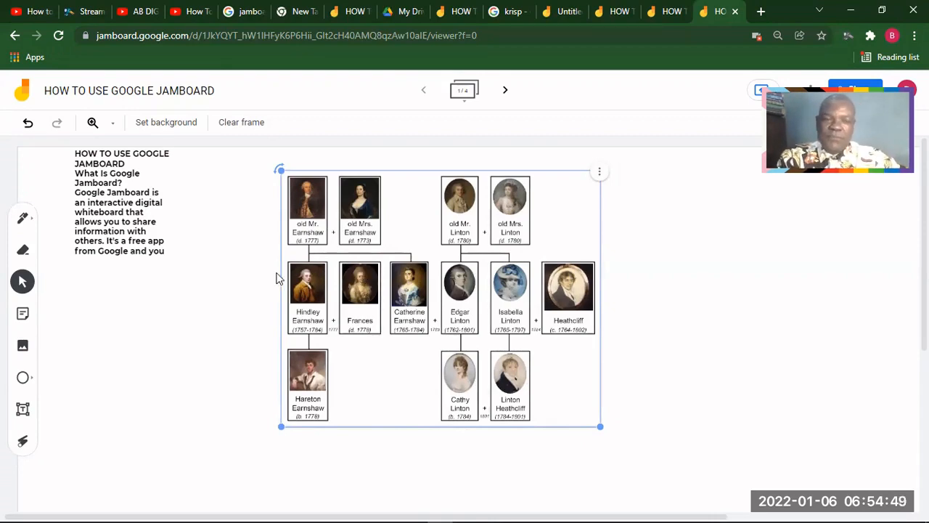
Delete the Wuthering Heights family tree image from the frame
{"action": "left_click", "coordinate": [142, 312]}
{"action": "left_click", "coordinate": [392, 245]}
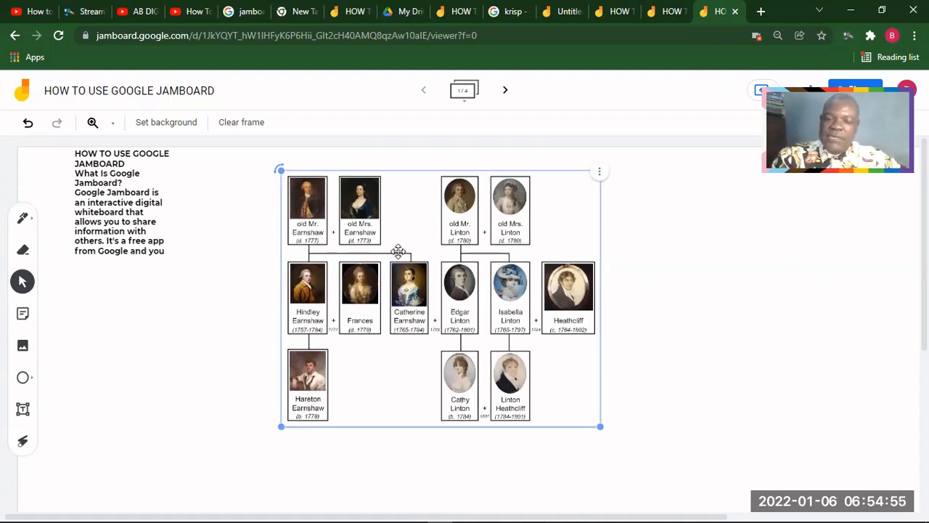
{"action": "key", "text": "Delete"}
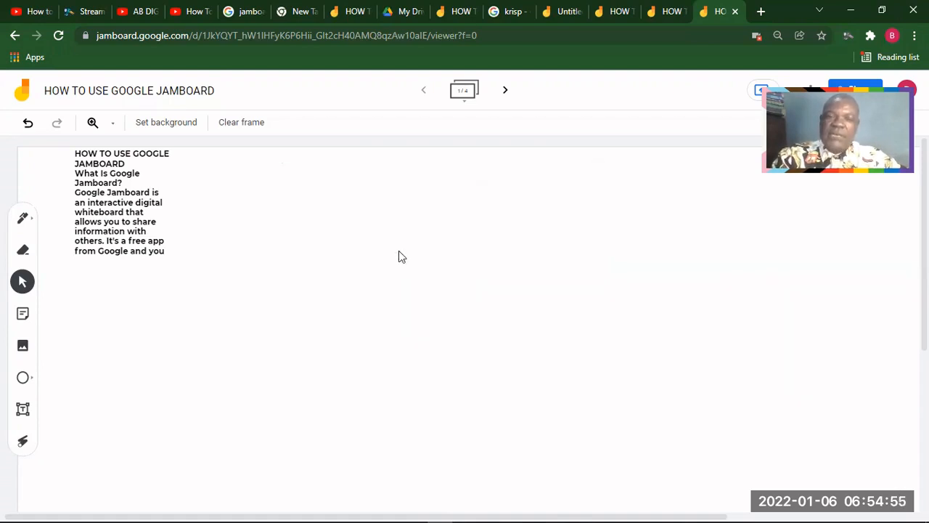
Start adding another image and search Google Images for "coal"
{"action": "left_click", "coordinate": [23, 349]}
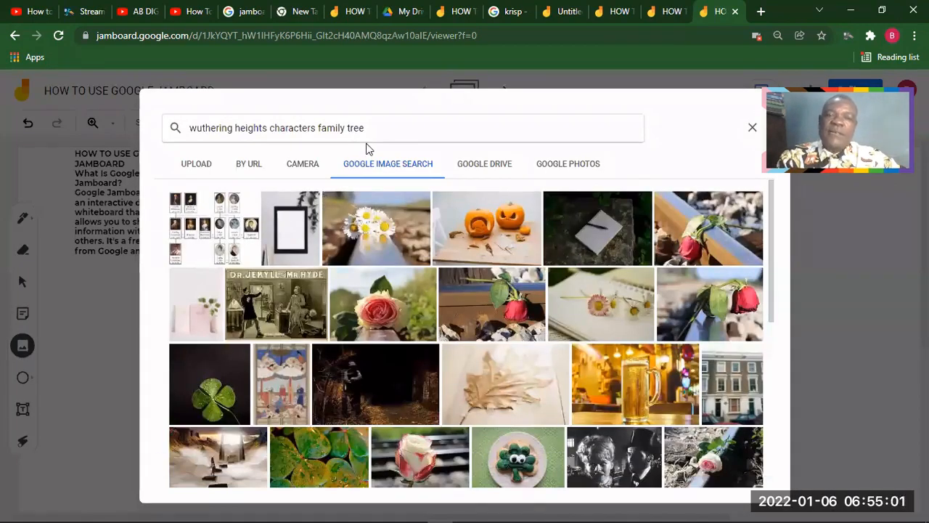
{"action": "left_click_drag", "start_coordinate": [372, 127], "coordinate": [190, 128]}
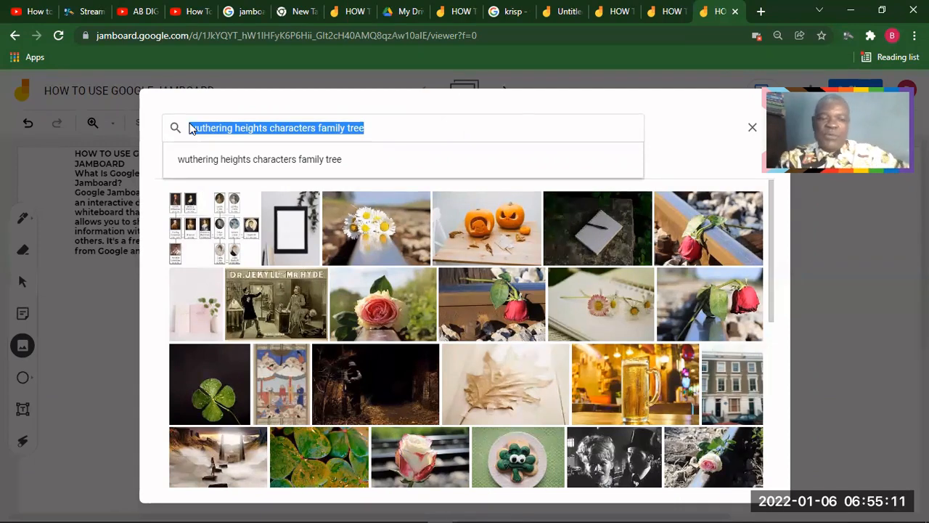
{"action": "type", "text": "coal"}
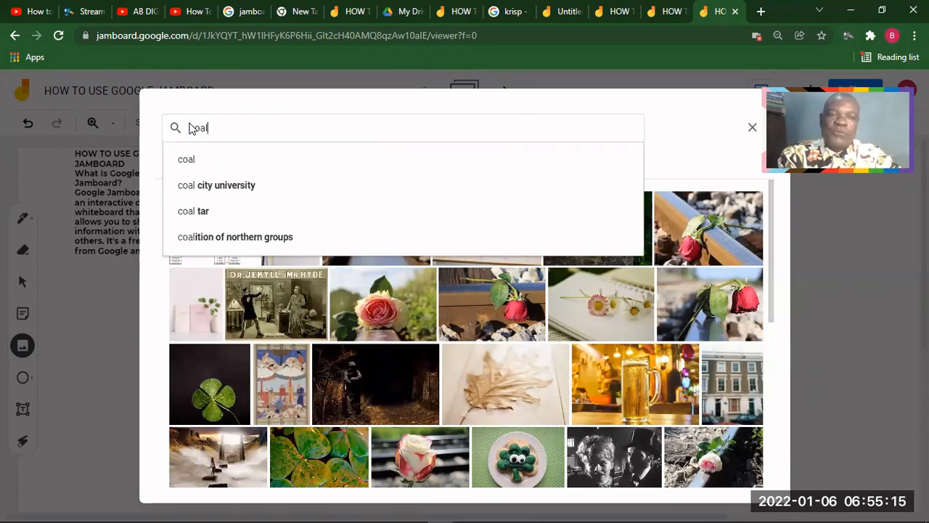
{"action": "left_click", "coordinate": [188, 160]}
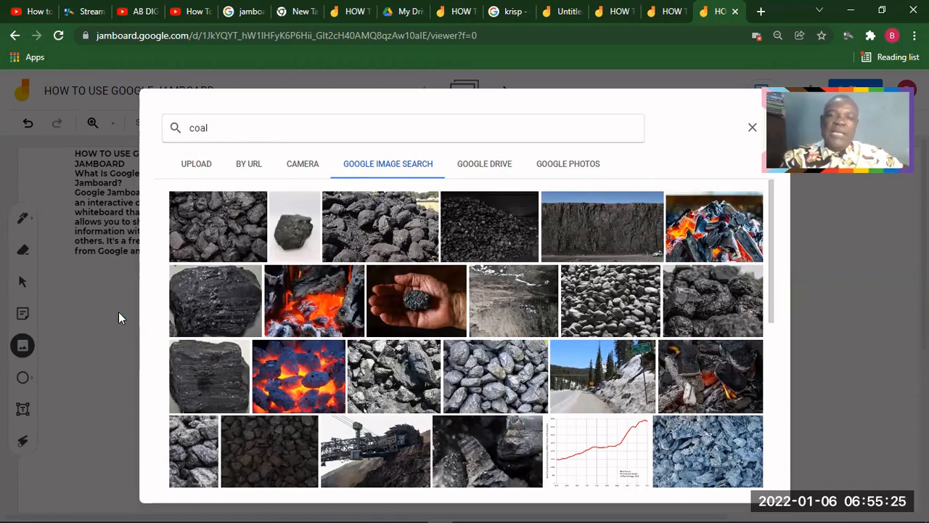
Insert the first coal picture and move it up and left, beside the text at the frame's upper left
{"action": "left_click", "coordinate": [204, 222]}
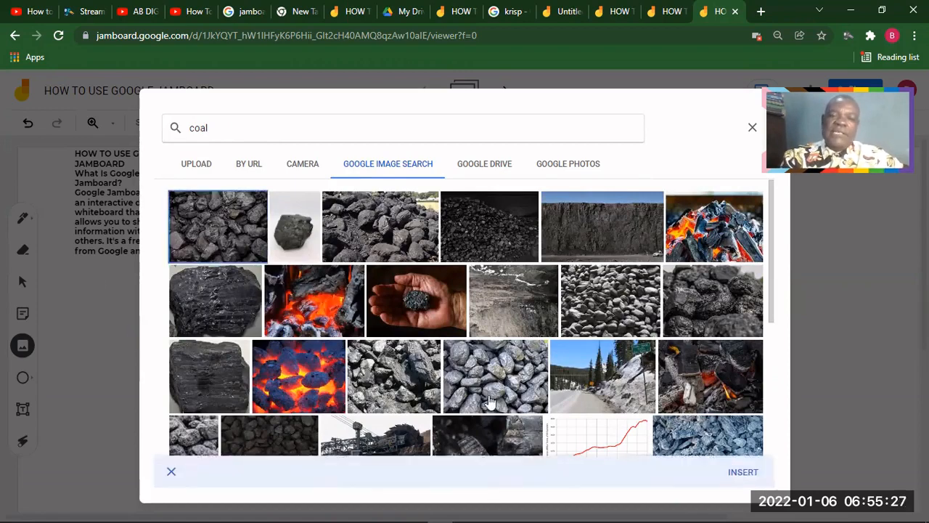
{"action": "left_click", "coordinate": [742, 472]}
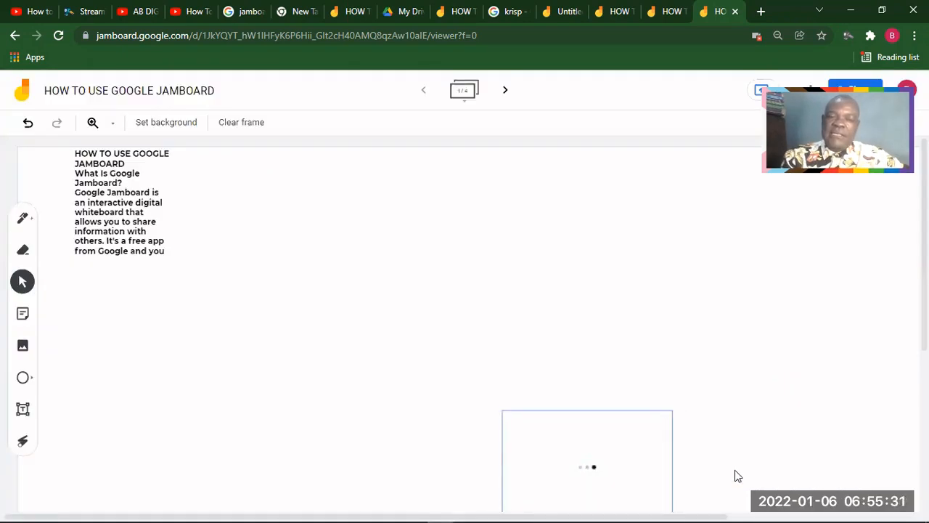
{"action": "left_click", "coordinate": [647, 471]}
{"action": "left_click_drag", "start_coordinate": [581, 464], "coordinate": [358, 244]}
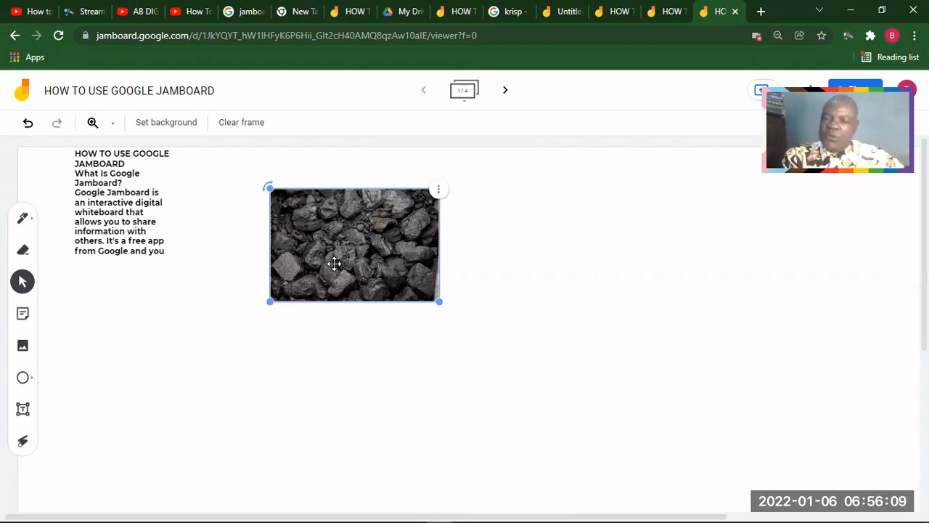
Delete the coal image from the frame
{"action": "left_click", "coordinate": [114, 290]}
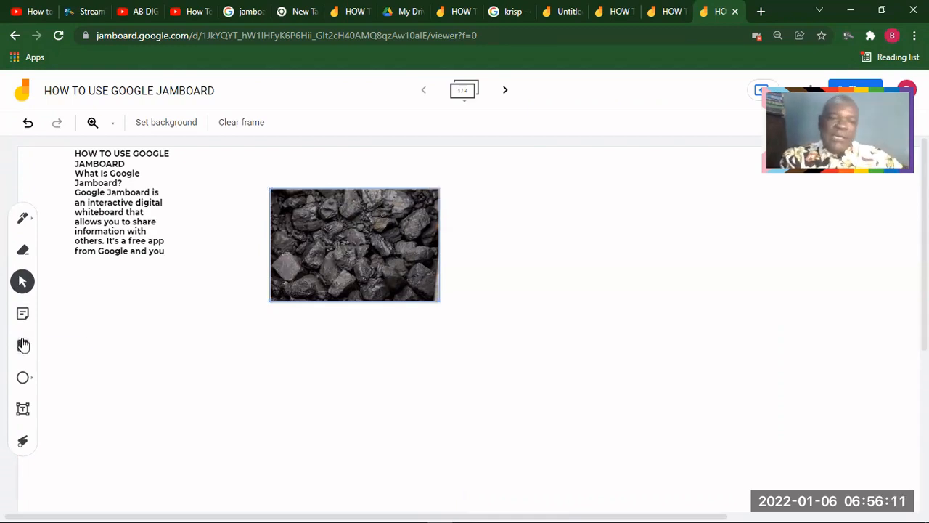
{"action": "left_click", "coordinate": [280, 268]}
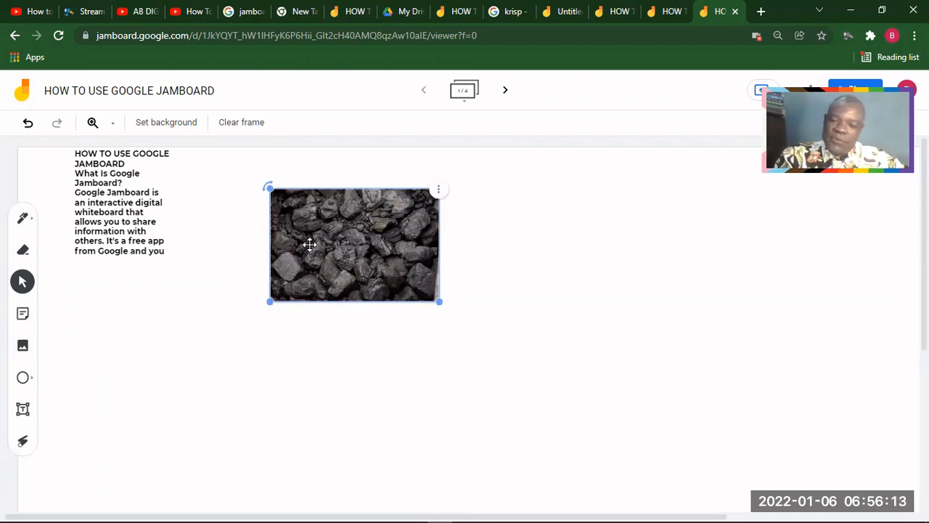
{"action": "key", "text": "Delete"}
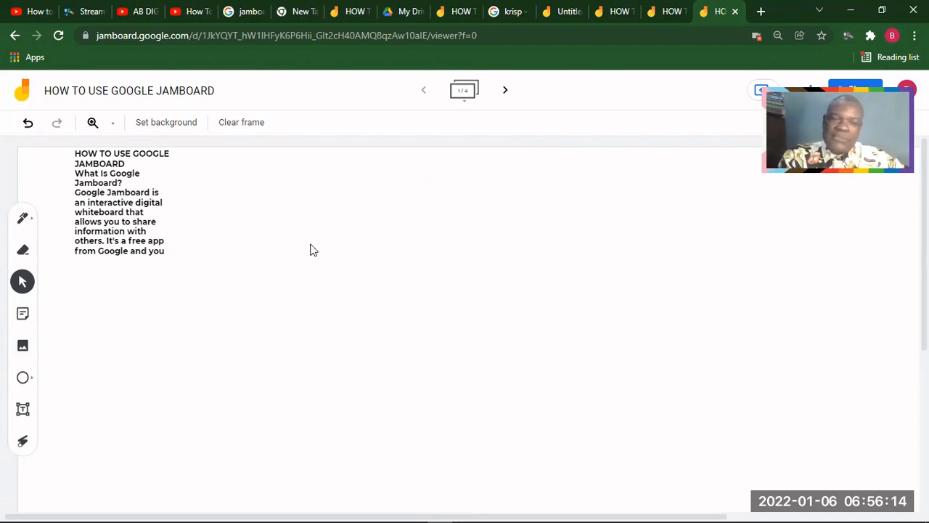
Insert the RESEARCH picture stored in My Drive on Google Drive into the frame
{"action": "left_click", "coordinate": [21, 347]}
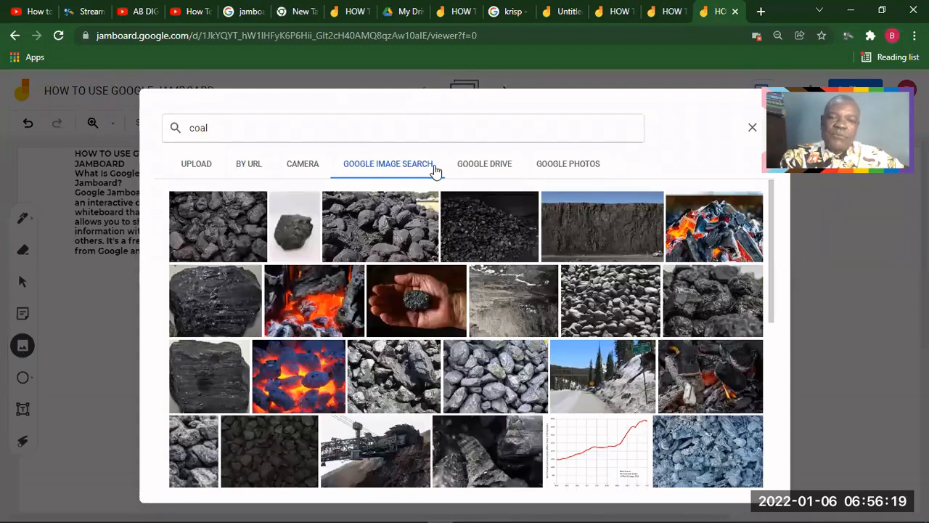
{"action": "left_click", "coordinate": [488, 160]}
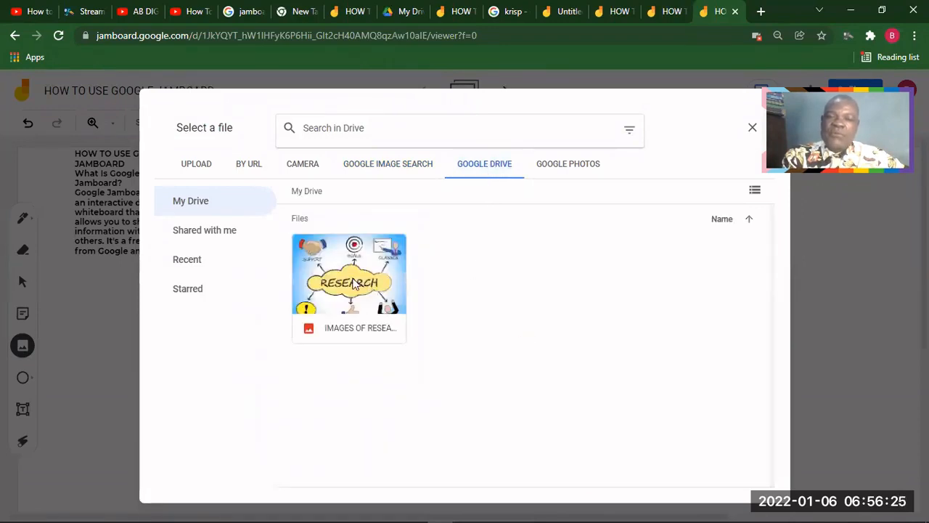
{"action": "left_click", "coordinate": [354, 283]}
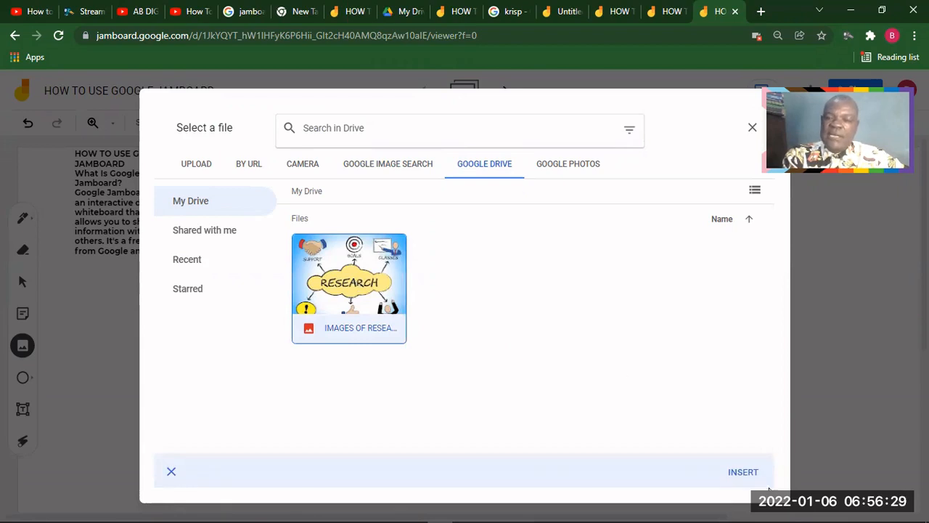
{"action": "left_click", "coordinate": [741, 473]}
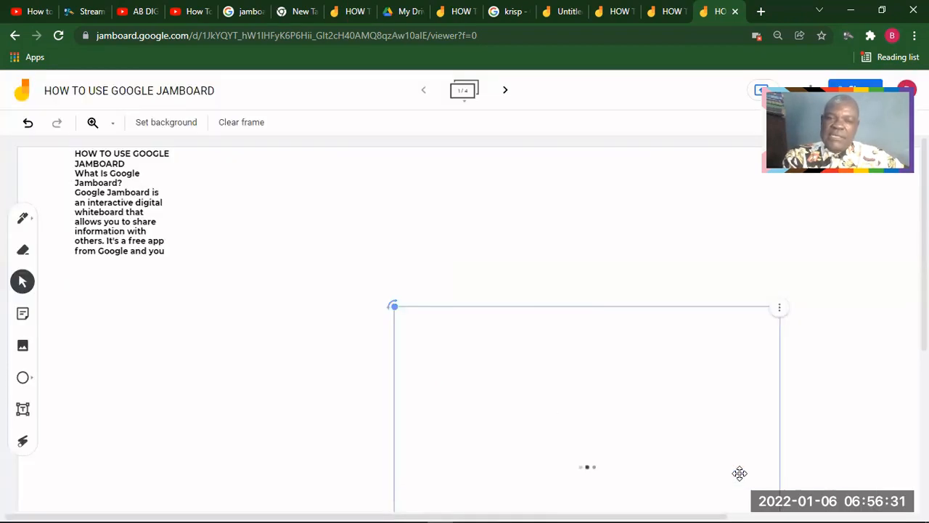
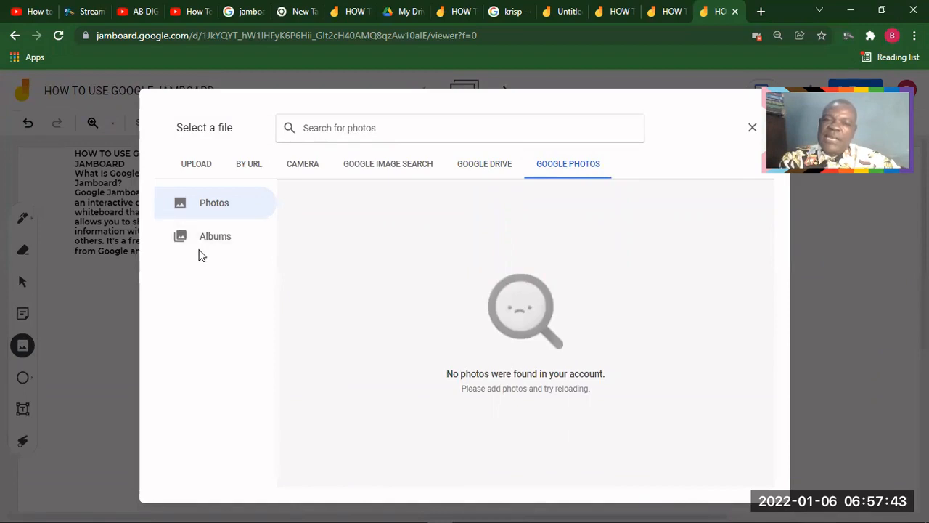
Check the Google Photos albums for pictures and leave the image picker without inserting anything
{"action": "left_click", "coordinate": [203, 239]}
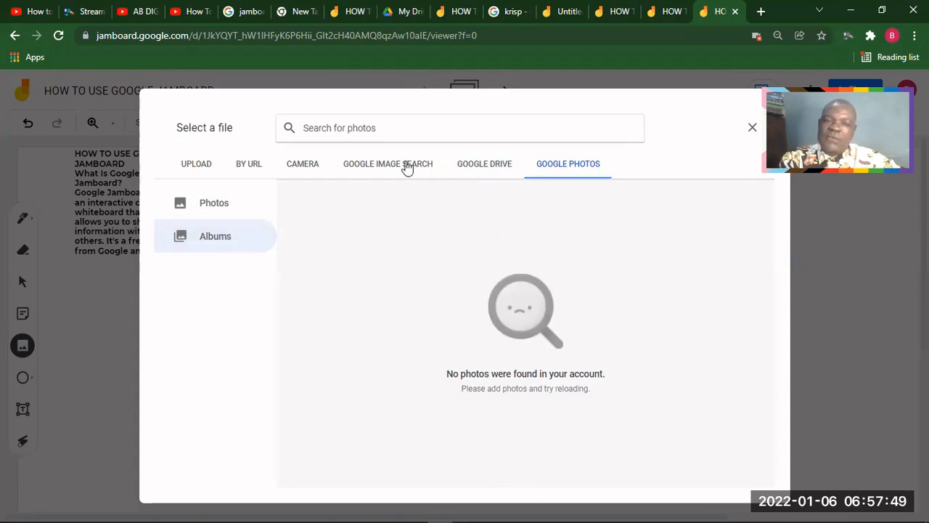
{"action": "left_click", "coordinate": [750, 126]}
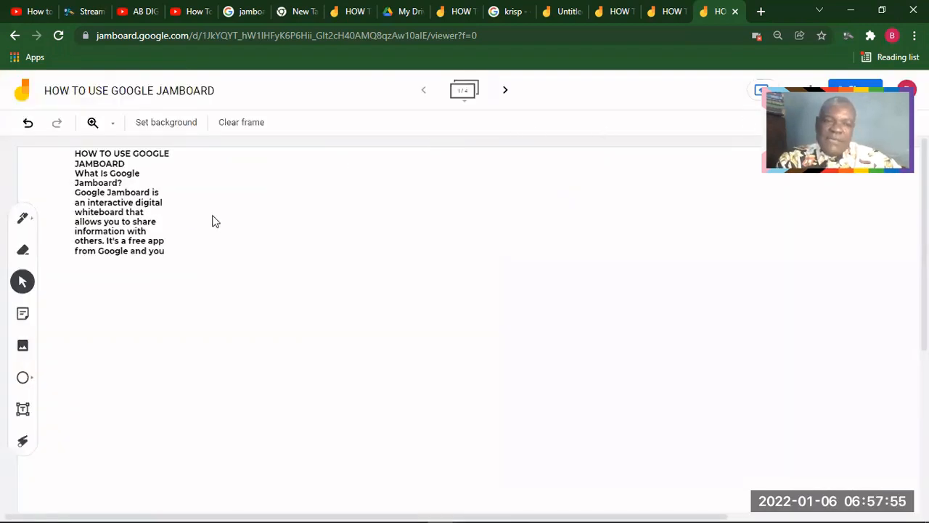
Draw a circle to the right of the text, widen it, and stretch it taller into a larger circle
{"action": "left_click", "coordinate": [23, 378]}
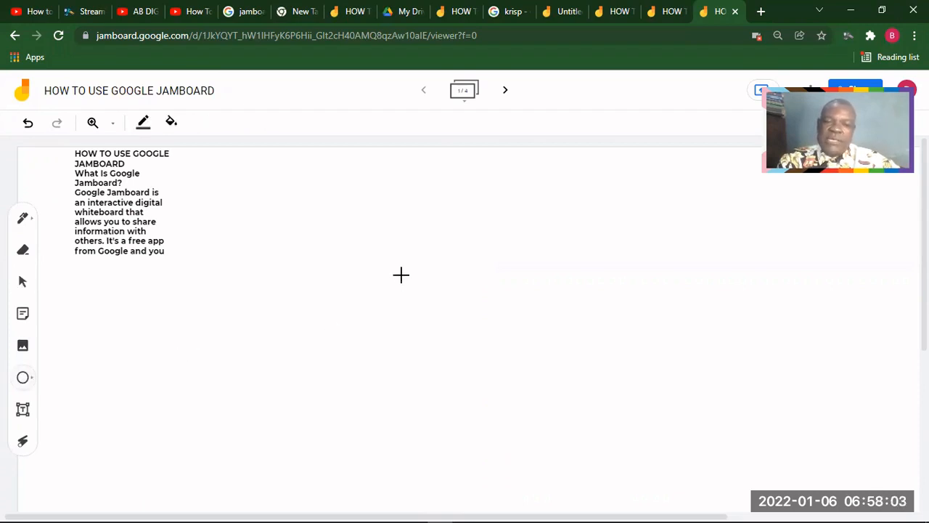
{"action": "left_click", "coordinate": [443, 198]}
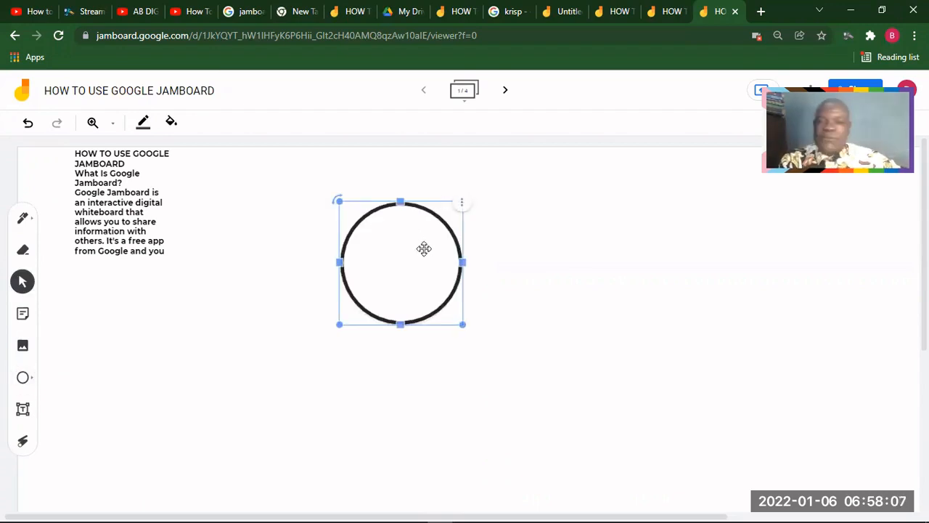
{"action": "left_click_drag", "start_coordinate": [465, 262], "coordinate": [520, 262]}
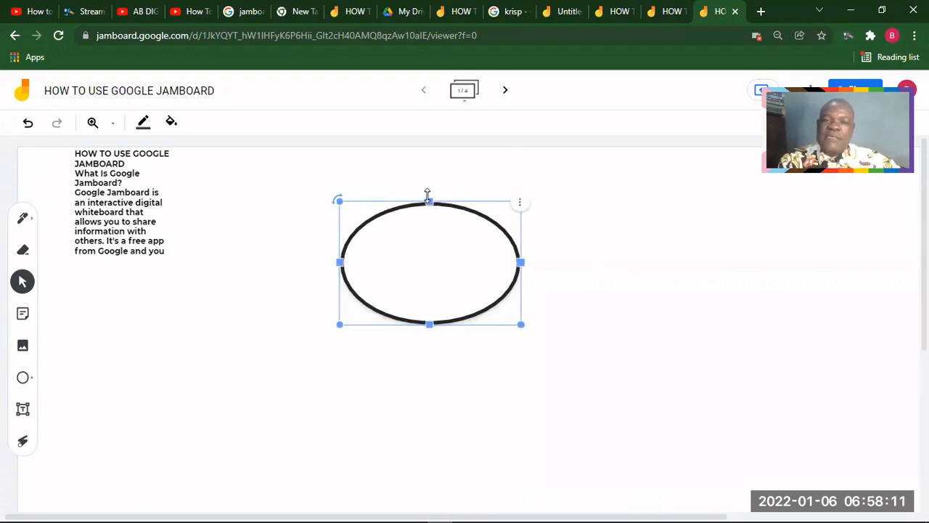
{"action": "left_click_drag", "start_coordinate": [429, 202], "coordinate": [428, 174]}
{"action": "left_click_drag", "start_coordinate": [429, 324], "coordinate": [428, 353]}
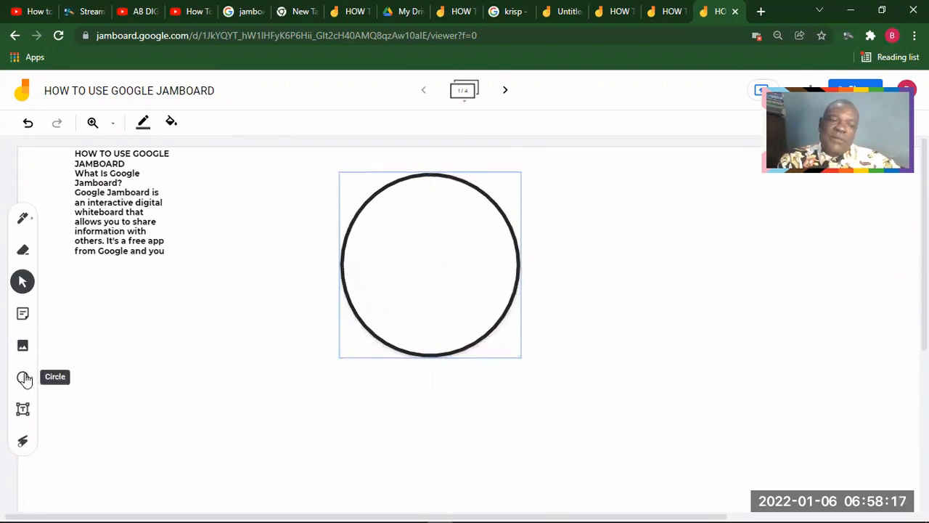
Draw a wide rounded rectangle below and slightly left of the circle
{"action": "left_click", "coordinate": [24, 378]}
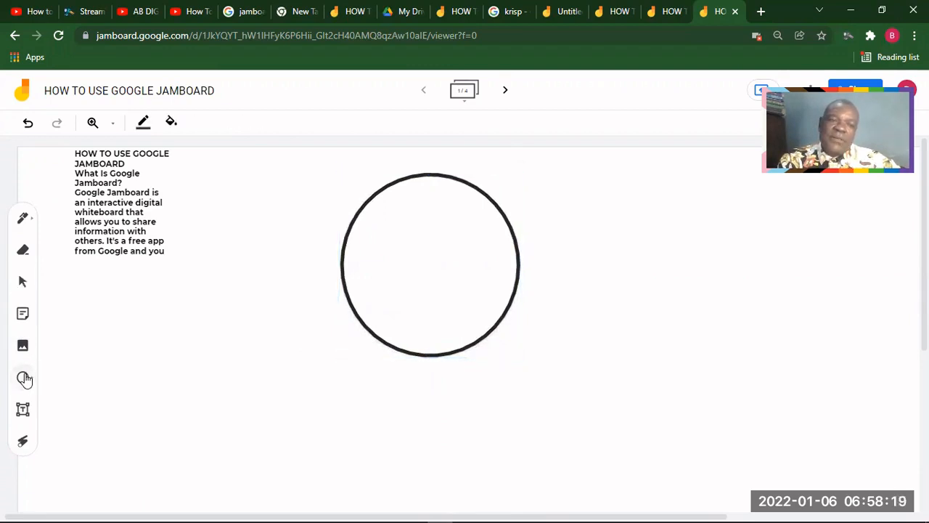
{"action": "left_click", "coordinate": [24, 378]}
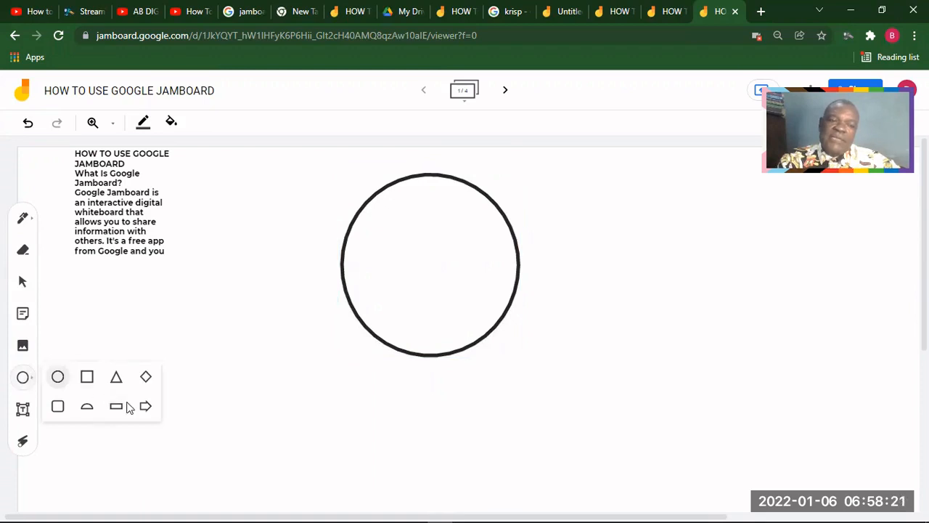
{"action": "left_click", "coordinate": [58, 407]}
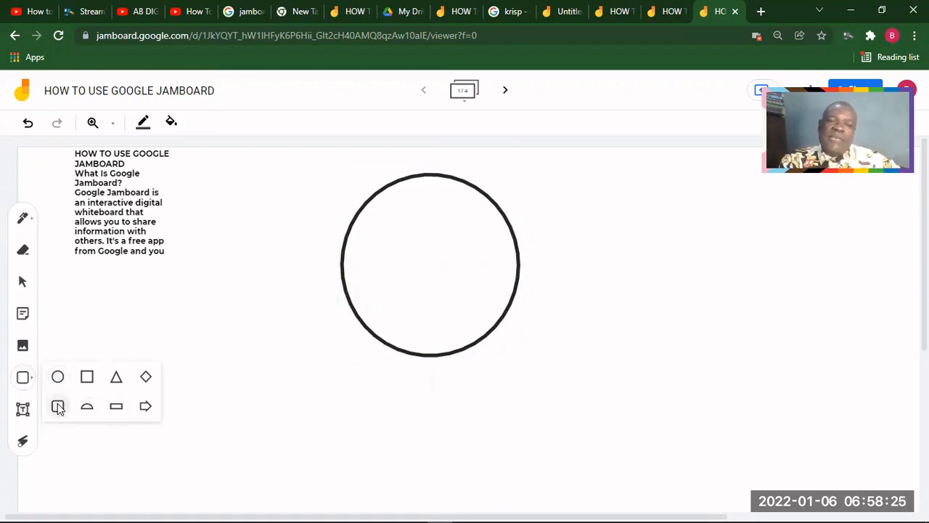
{"action": "mouse_move", "coordinate": [276, 381]}
{"action": "left_mouse_down"}
{"action": "mouse_move", "coordinate": [295, 399]}
{"action": "mouse_move", "coordinate": [425, 423]}
{"action": "mouse_move", "coordinate": [421, 461]}
{"action": "left_mouse_up"}
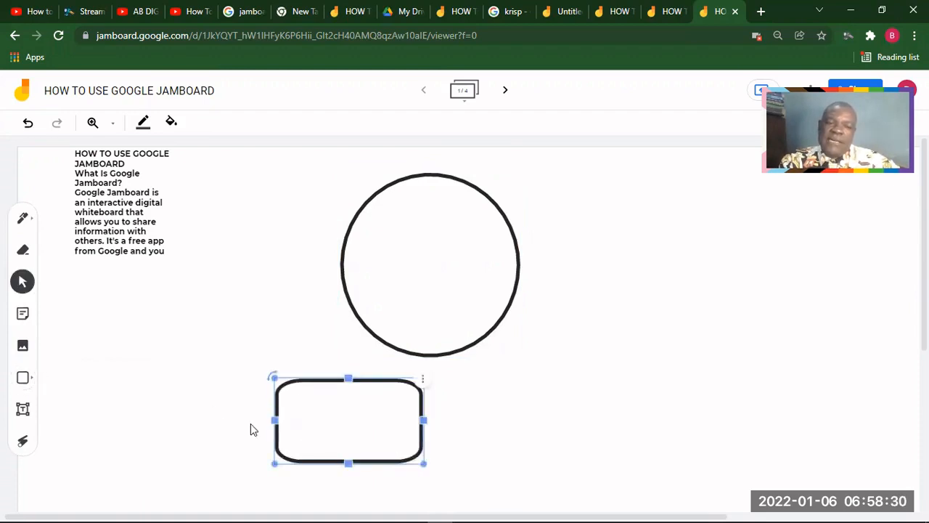
Draw a tall, narrow triangle to the right of the circle
{"action": "left_click", "coordinate": [23, 380]}
{"action": "left_click", "coordinate": [22, 380]}
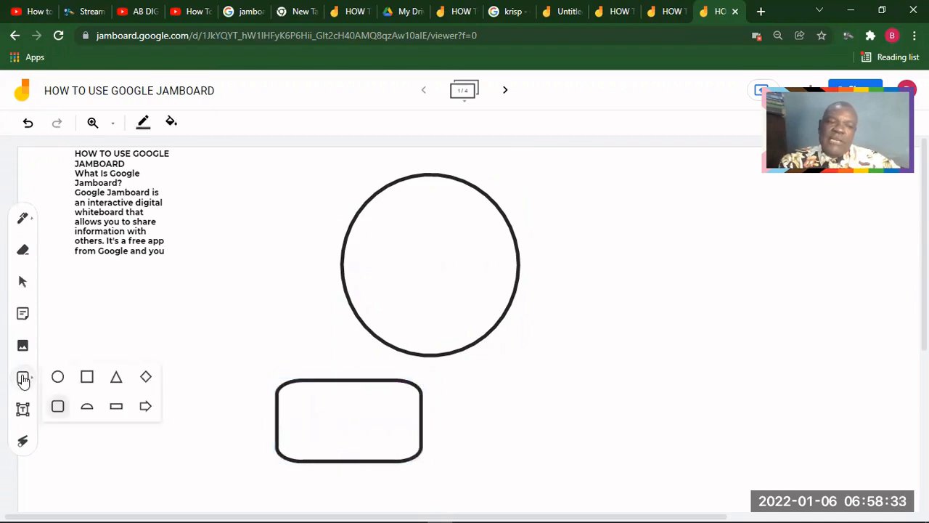
{"action": "left_click", "coordinate": [116, 381]}
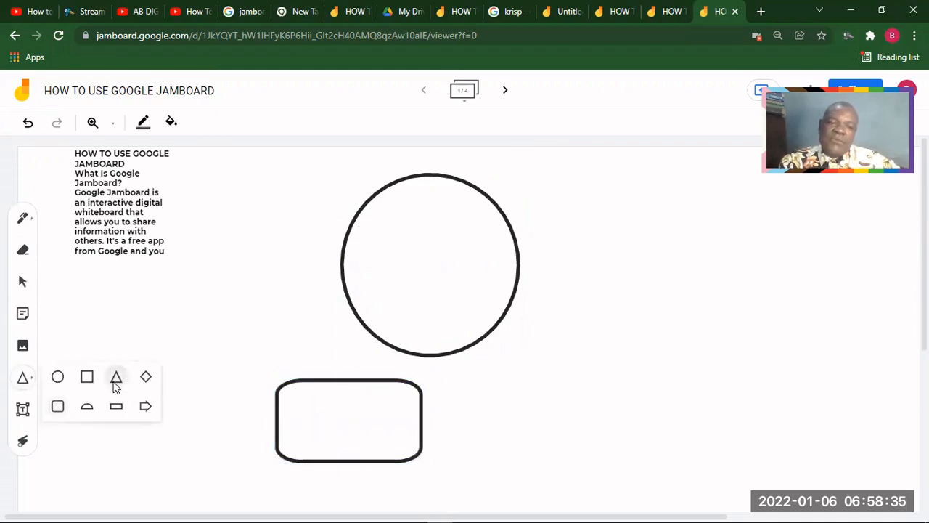
{"action": "mouse_move", "coordinate": [613, 267]}
{"action": "left_mouse_down"}
{"action": "mouse_move", "coordinate": [662, 273]}
{"action": "mouse_move", "coordinate": [676, 293]}
{"action": "mouse_move", "coordinate": [685, 390]}
{"action": "left_mouse_up"}
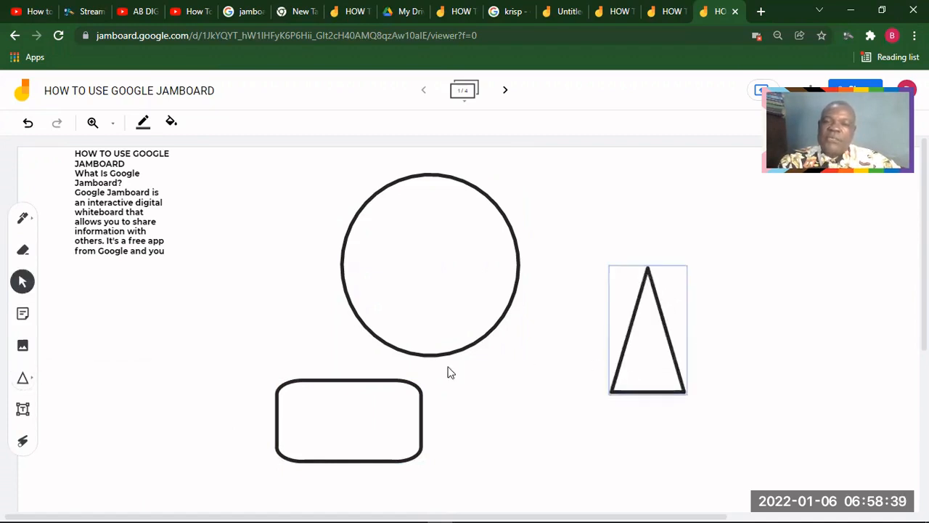
Draw a right-pointing arrow shape below the text, above and left of the rounded rectangle
{"action": "left_click", "coordinate": [23, 378]}
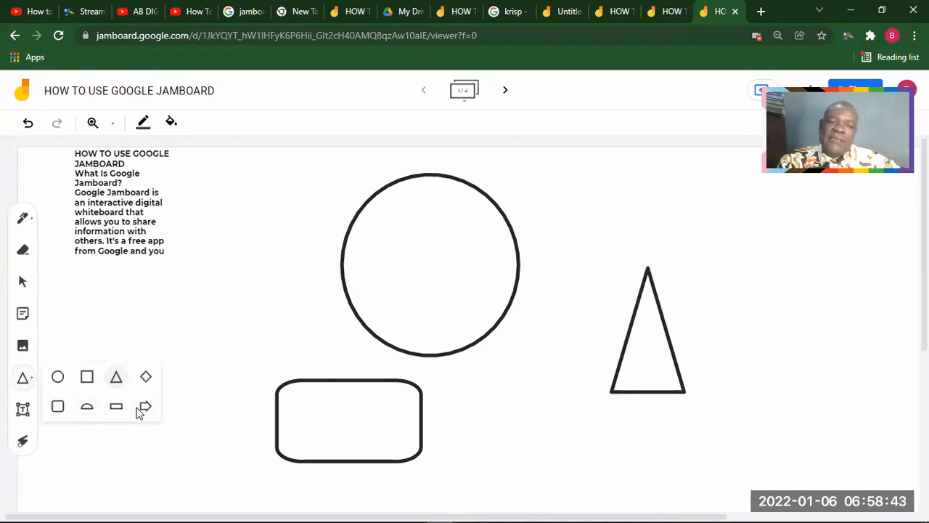
{"action": "left_click", "coordinate": [144, 411]}
{"action": "left_click_drag", "start_coordinate": [179, 319], "coordinate": [302, 354]}
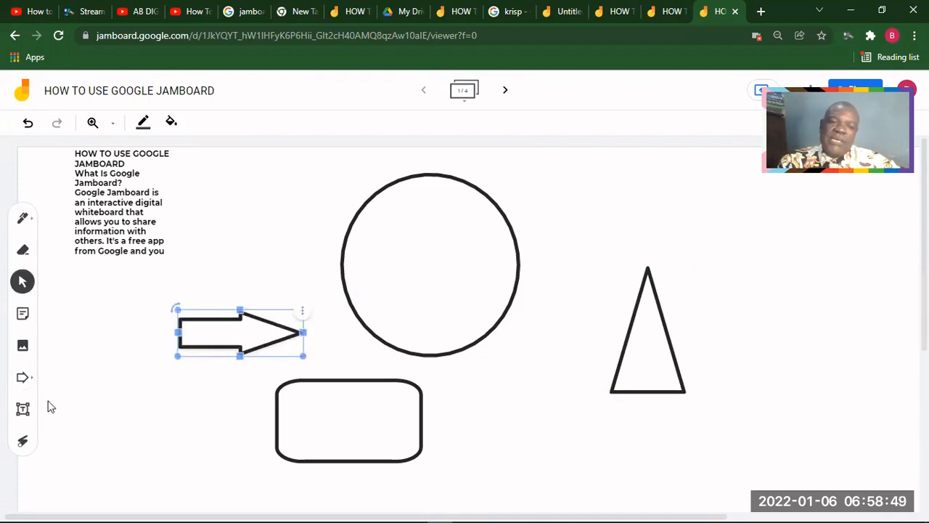
Draw a half circle between the text and the circle and widen it on both sides
{"action": "left_click", "coordinate": [23, 378]}
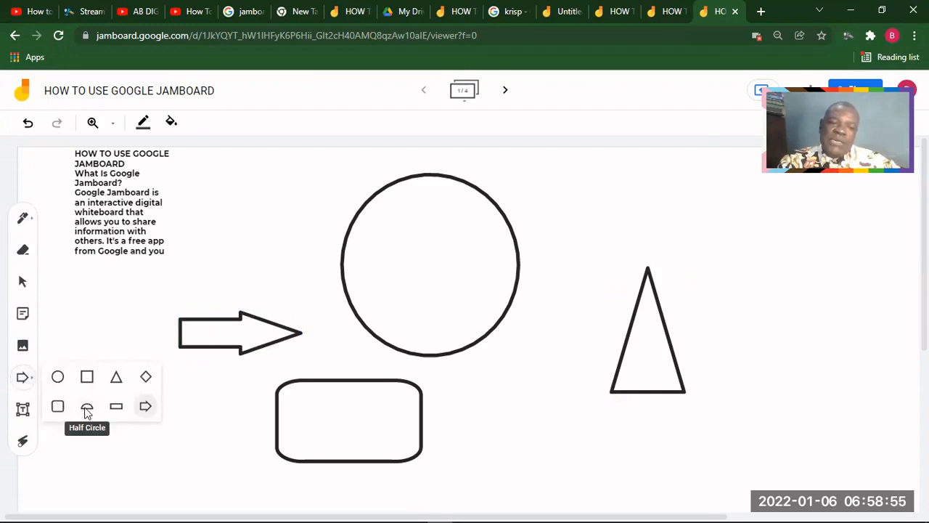
{"action": "left_click", "coordinate": [87, 409]}
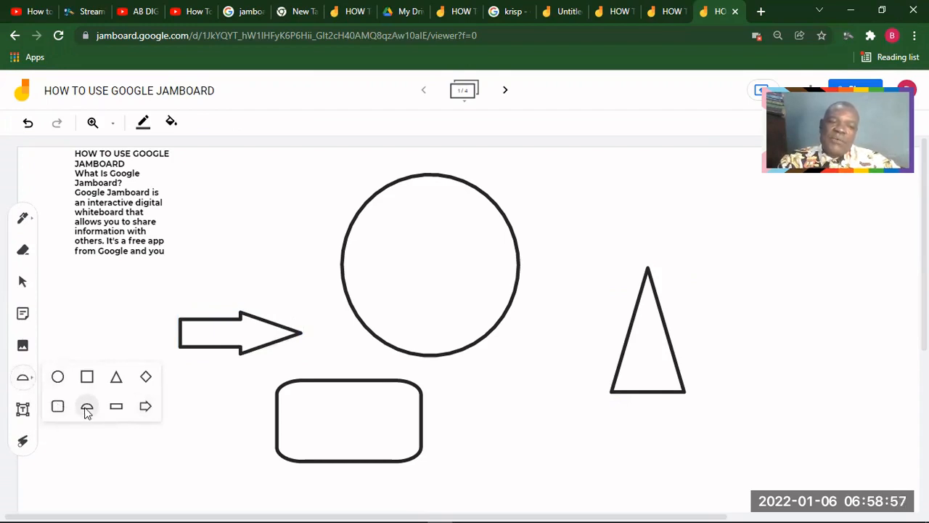
{"action": "left_click", "coordinate": [240, 183]}
{"action": "left_click_drag", "start_coordinate": [280, 179], "coordinate": [313, 256]}
{"action": "left_click_drag", "start_coordinate": [313, 217], "coordinate": [327, 218]}
{"action": "left_click_drag", "start_coordinate": [247, 220], "coordinate": [229, 220]}
{"action": "mouse_move", "coordinate": [309, 221]}
{"action": "left_mouse_down"}
{"action": "mouse_move", "coordinate": [339, 221]}
{"action": "mouse_move", "coordinate": [325, 226]}
{"action": "left_mouse_up"}
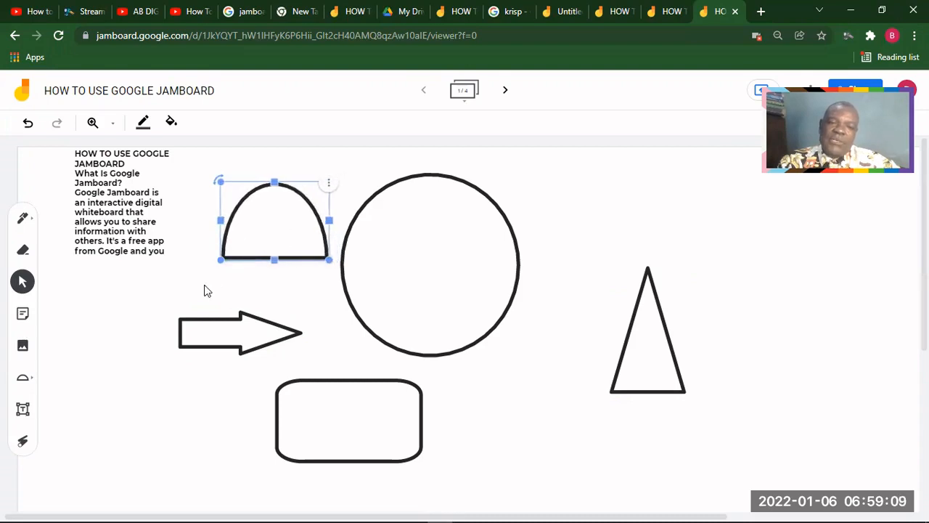
Draw a diamond to the right of the circle, above the tall triangle
{"action": "left_click", "coordinate": [16, 367]}
{"action": "left_click", "coordinate": [22, 379]}
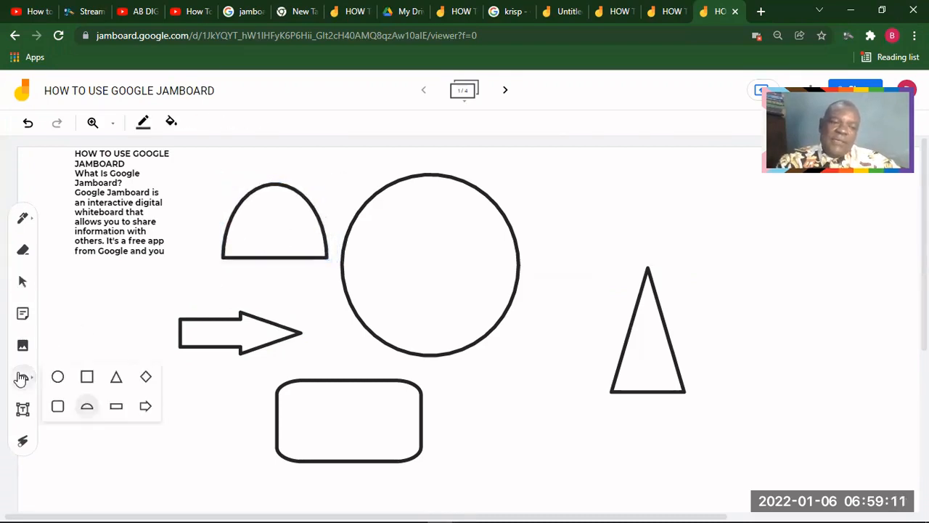
{"action": "left_click", "coordinate": [146, 376]}
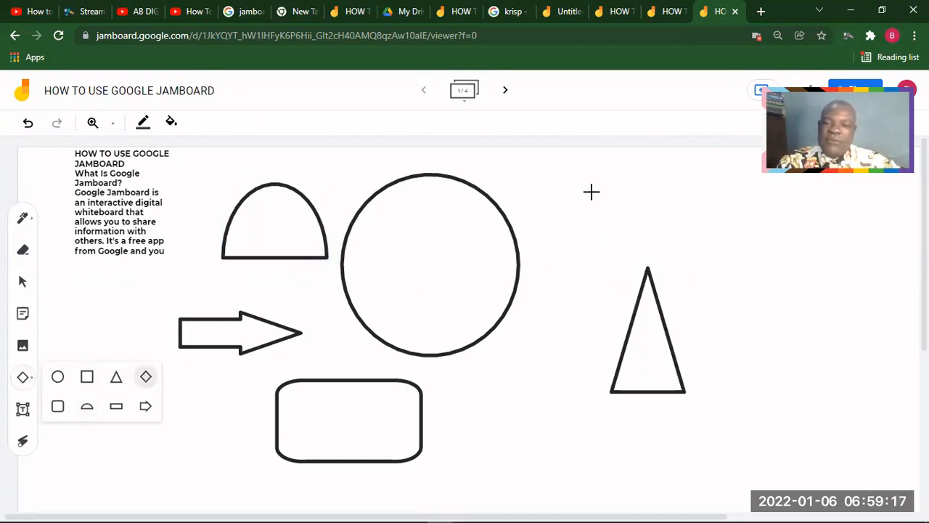
{"action": "left_click_drag", "start_coordinate": [575, 171], "coordinate": [663, 230]}
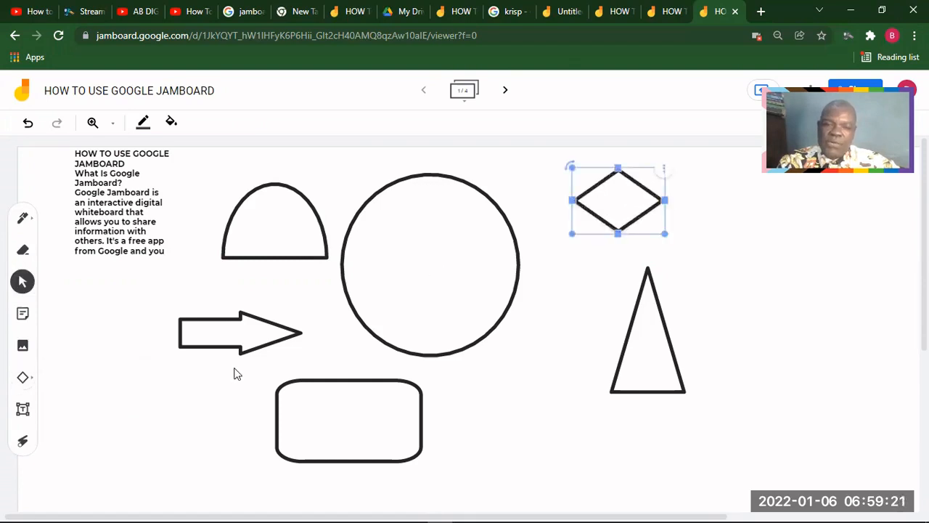
Draw a long, flat bar shape below the triangle, to the right of the rounded rectangle
{"action": "left_click", "coordinate": [23, 378]}
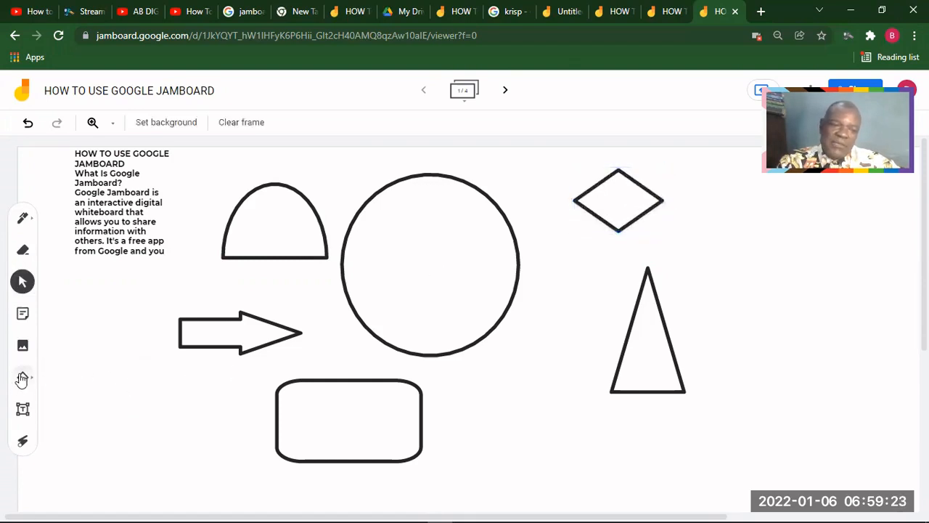
{"action": "left_click", "coordinate": [22, 378]}
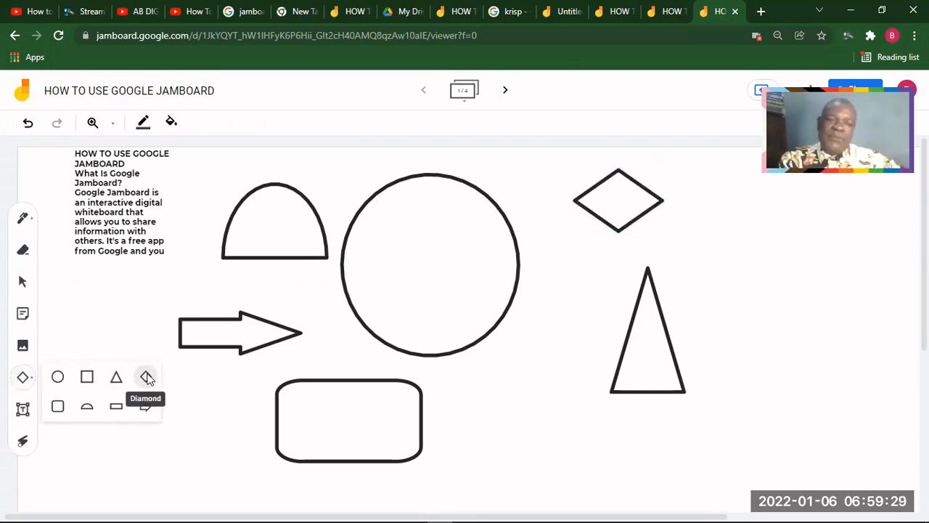
{"action": "left_click", "coordinate": [117, 408]}
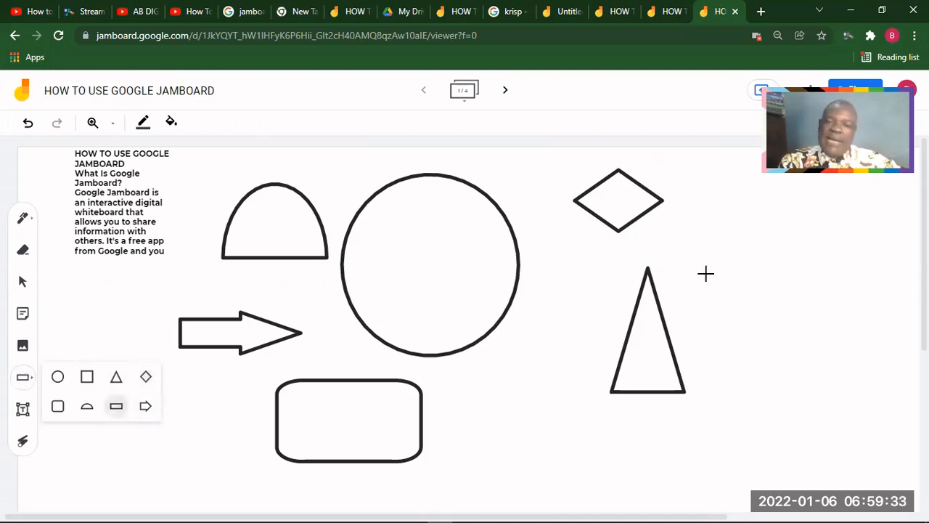
{"action": "left_click_drag", "start_coordinate": [507, 415], "coordinate": [667, 461]}
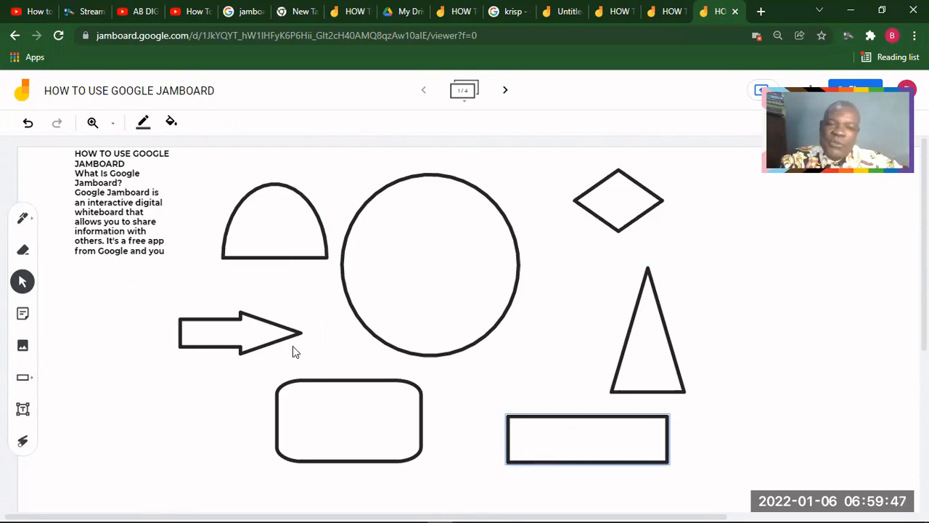
Delete the half circle and the arrow from the frame
{"action": "left_click", "coordinate": [269, 216]}
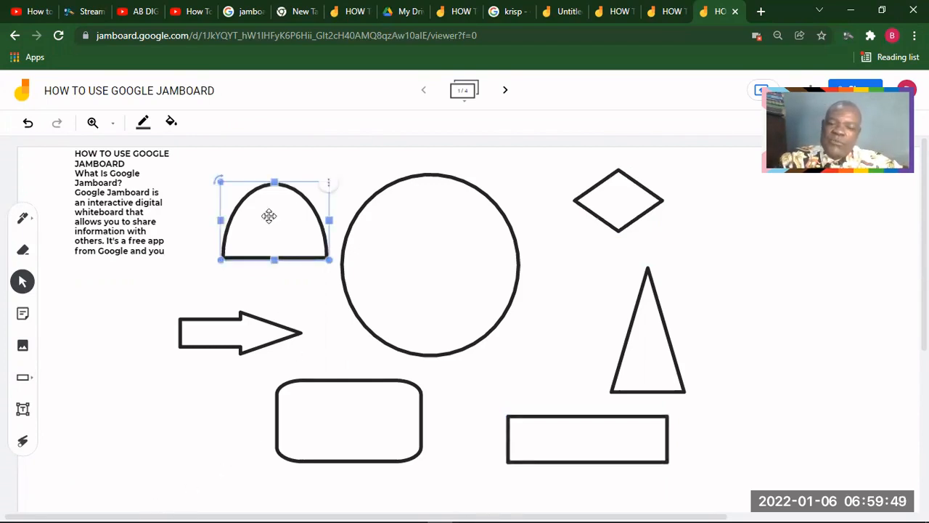
{"action": "key", "text": "Delete"}
{"action": "left_click", "coordinate": [227, 334]}
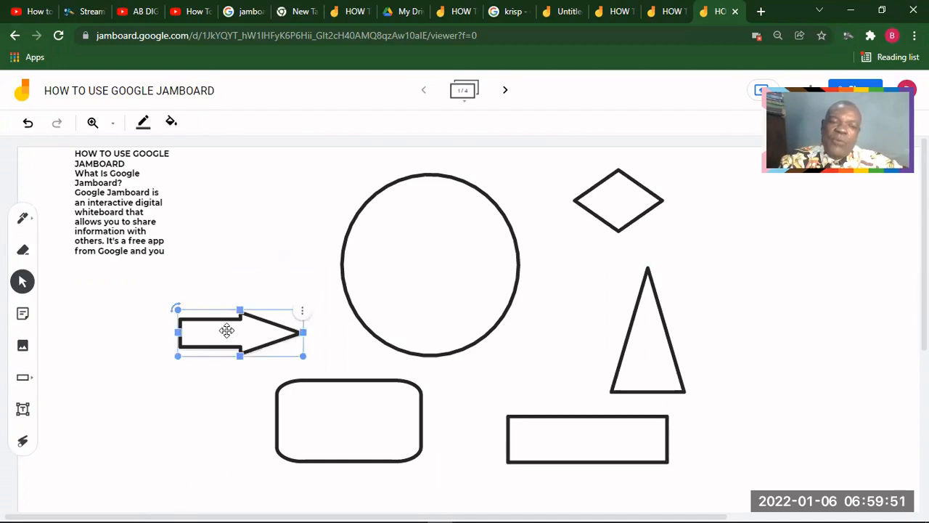
{"action": "key", "text": "Delete"}
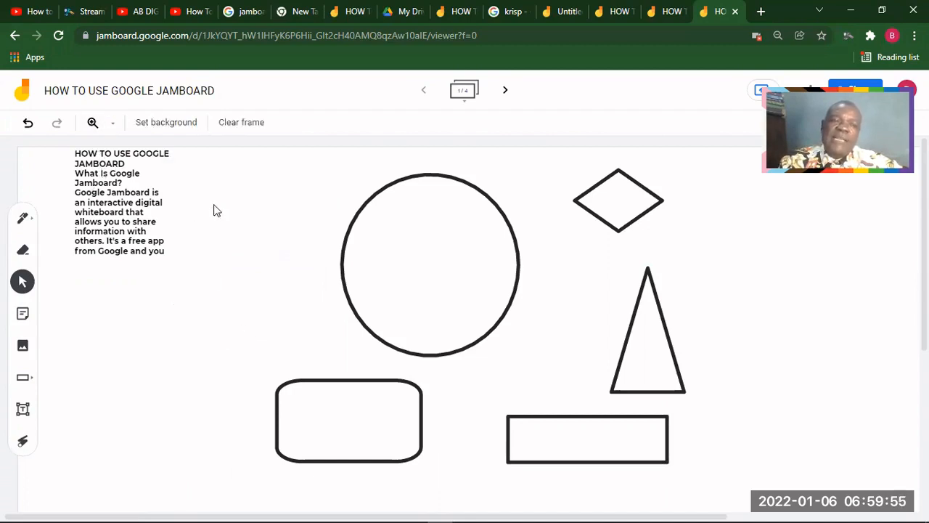
Try clearing the whole frame, using undo and redo to reverse and repeat the clearing before restoring the content
{"action": "left_click", "coordinate": [231, 126]}
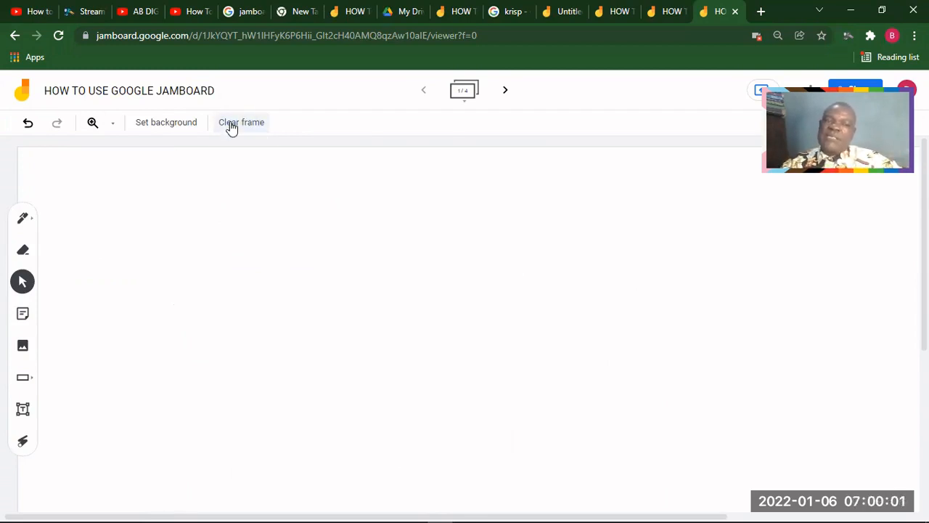
{"action": "left_click", "coordinate": [26, 125]}
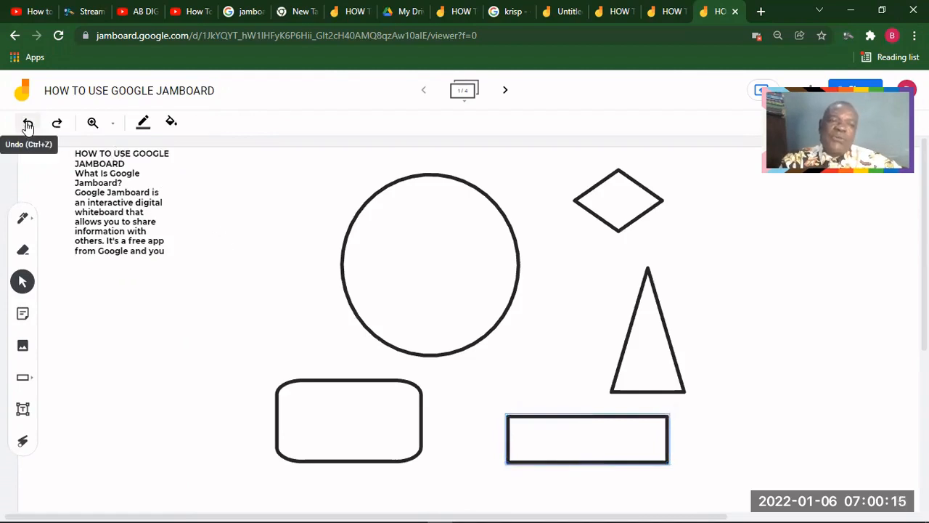
{"action": "left_click", "coordinate": [59, 124]}
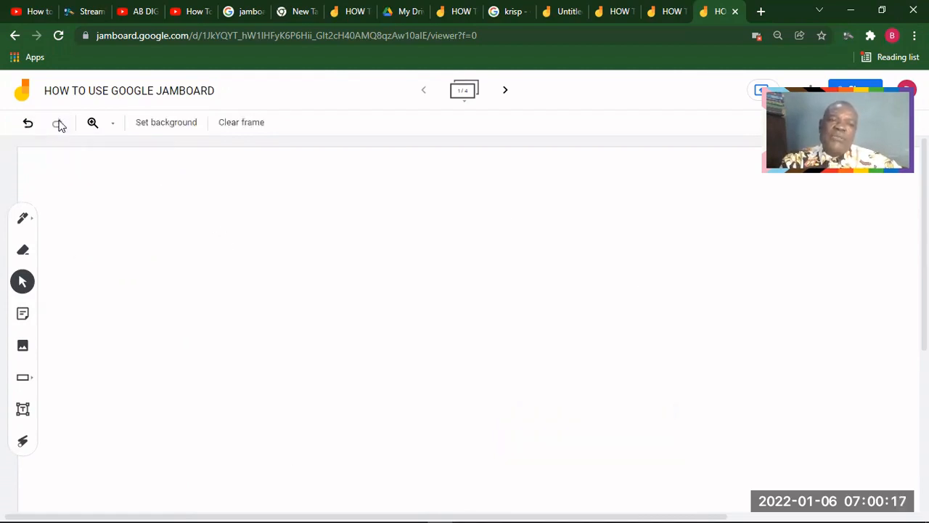
{"action": "left_click", "coordinate": [29, 124]}
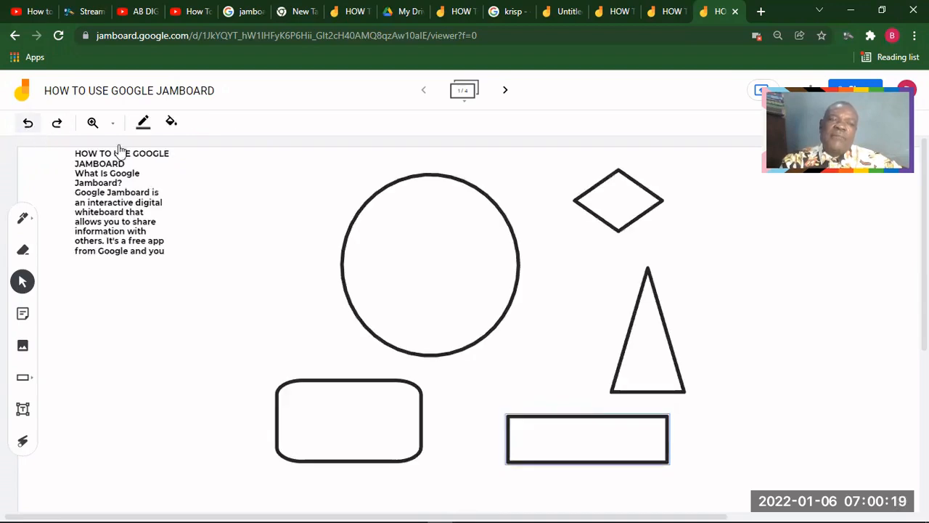
Delete the circle, rounded rectangle, diamond, triangle and bar one by one, keeping the text block
{"action": "left_click", "coordinate": [392, 248]}
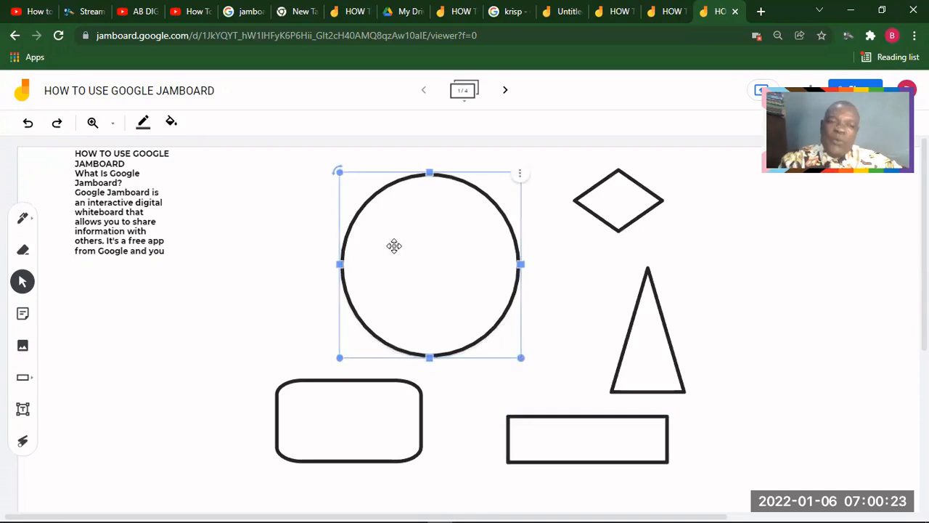
{"action": "key", "text": "Delete"}
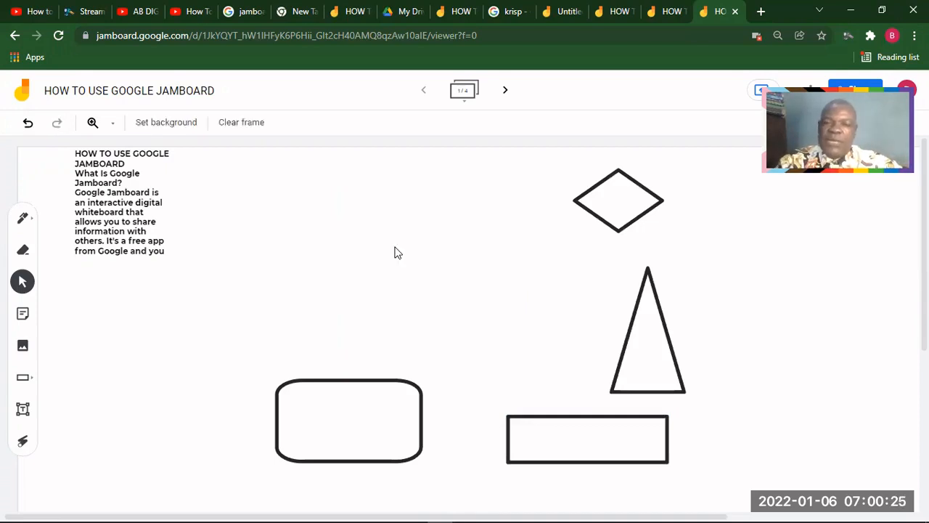
{"action": "left_click", "coordinate": [337, 433]}
{"action": "key", "text": "Delete"}
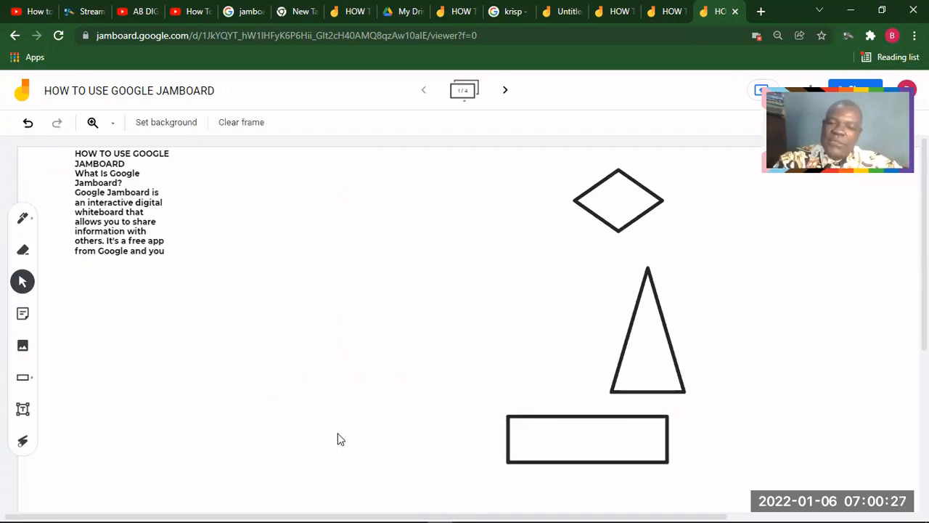
{"action": "left_click", "coordinate": [614, 218]}
{"action": "key", "text": "Delete"}
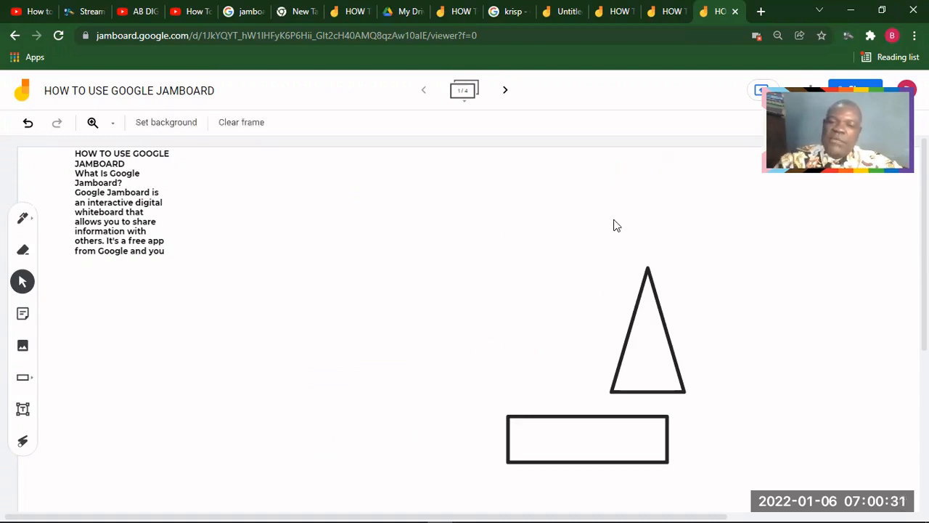
{"action": "left_click", "coordinate": [645, 365]}
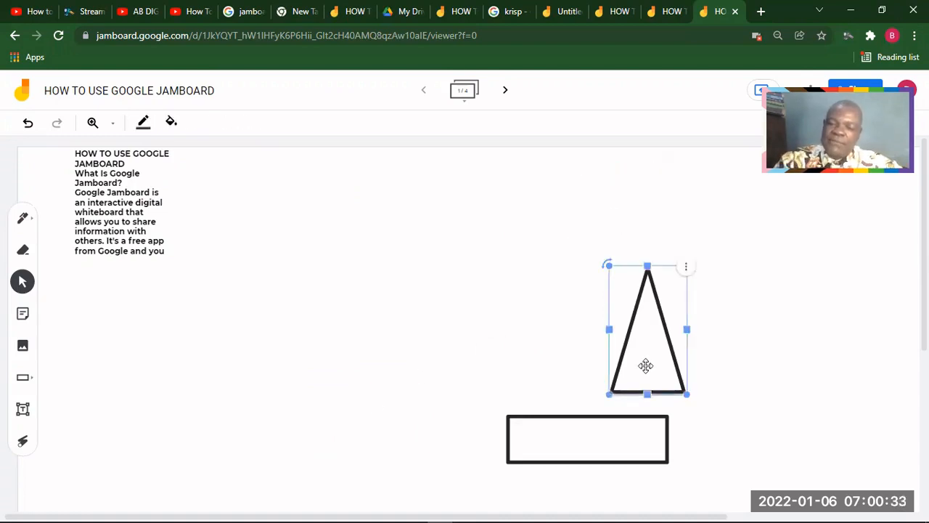
{"action": "key", "text": "Delete"}
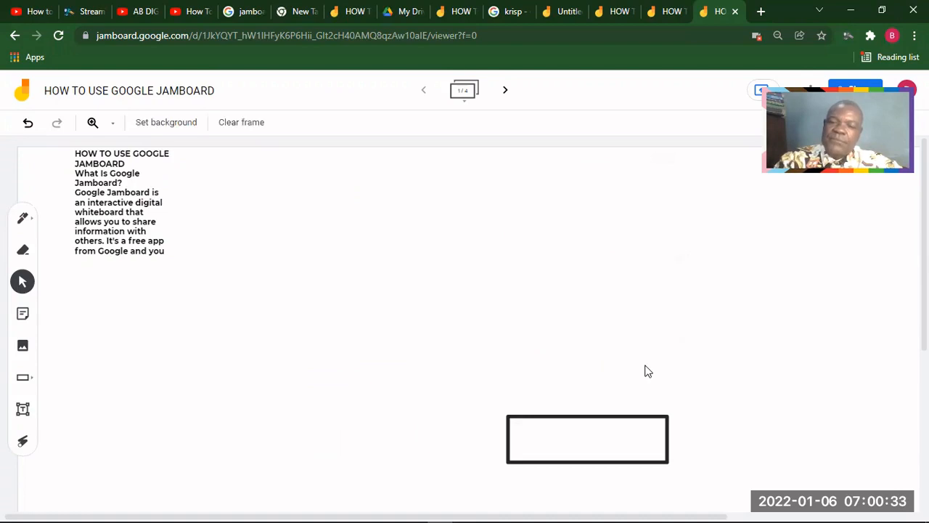
{"action": "left_click", "coordinate": [570, 435]}
{"action": "key", "text": "Delete"}
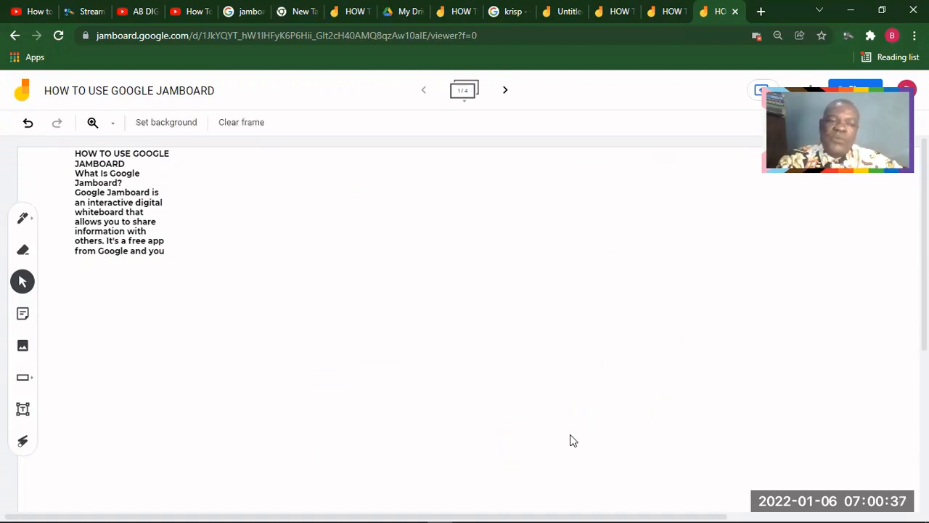
Add a text box in the middle of the frame reading "HOW TO STREAM LIVE ON FACEBOOK AND SHARE YOUR SCREEN"
{"action": "left_click", "coordinate": [22, 409]}
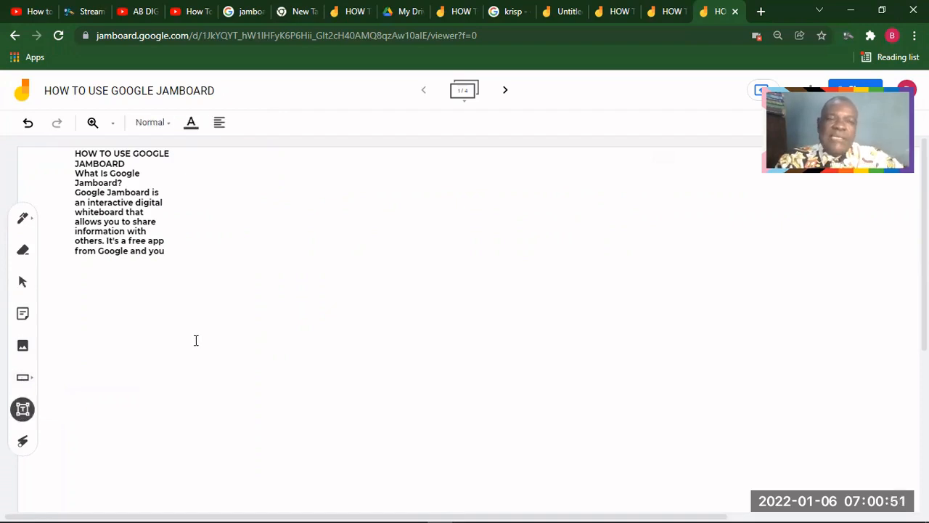
{"action": "left_click", "coordinate": [316, 324]}
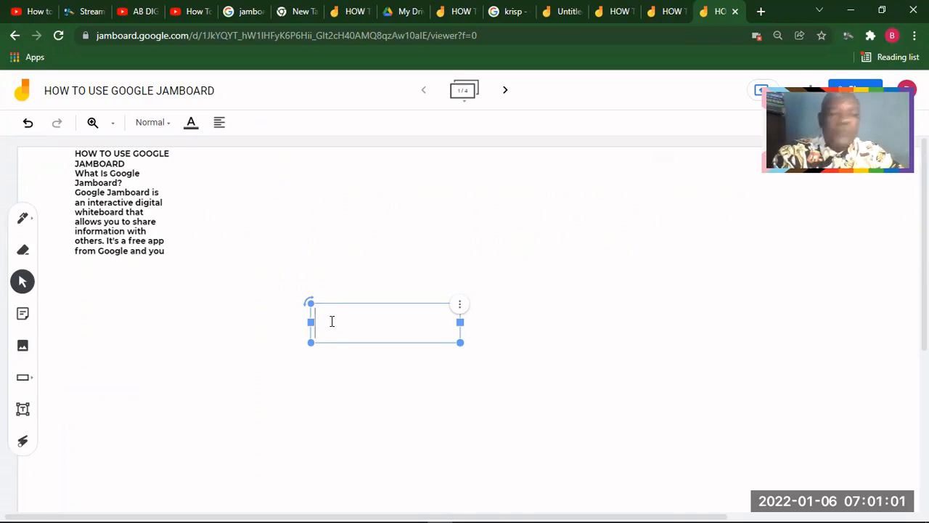
{"action": "type", "text": "HO"}
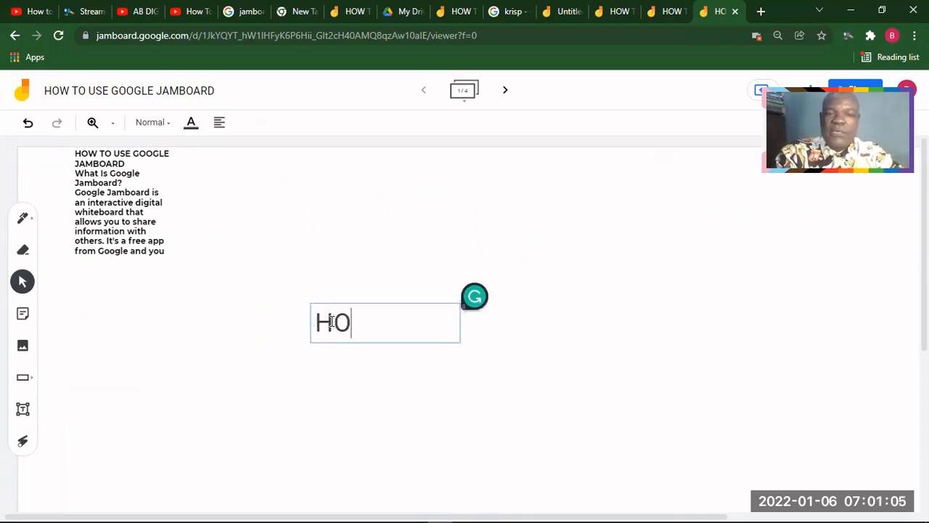
{"action": "type", "text": "W TO "}
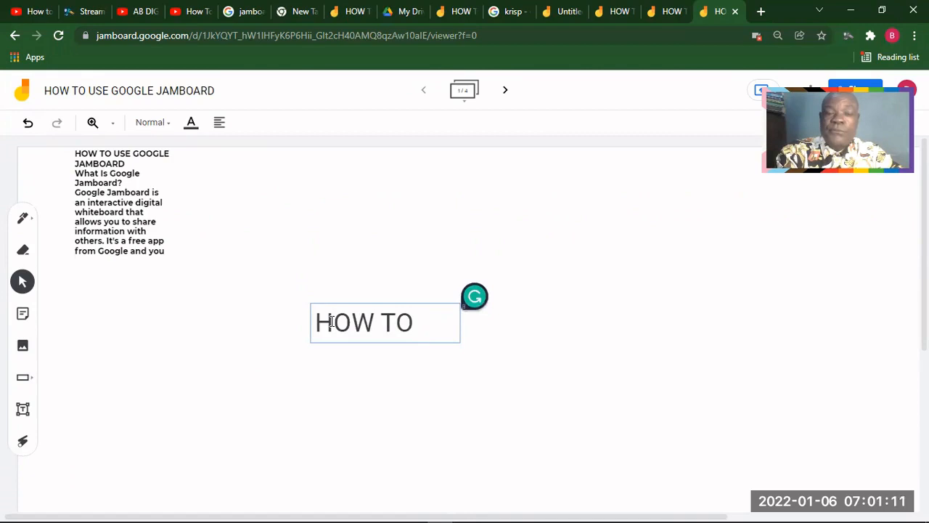
{"action": "type", "text": "STREAM LIVE ON FACEBOOK"}
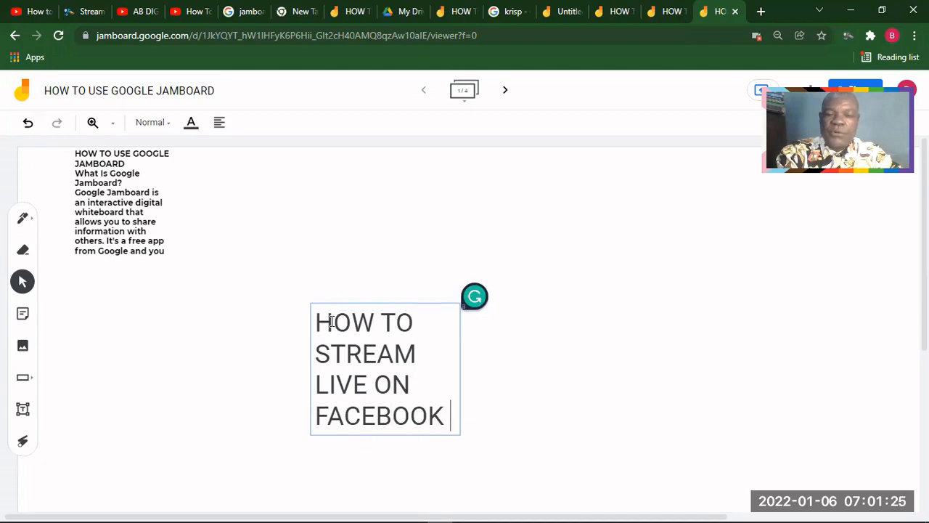
{"action": "type", "text": "A"}
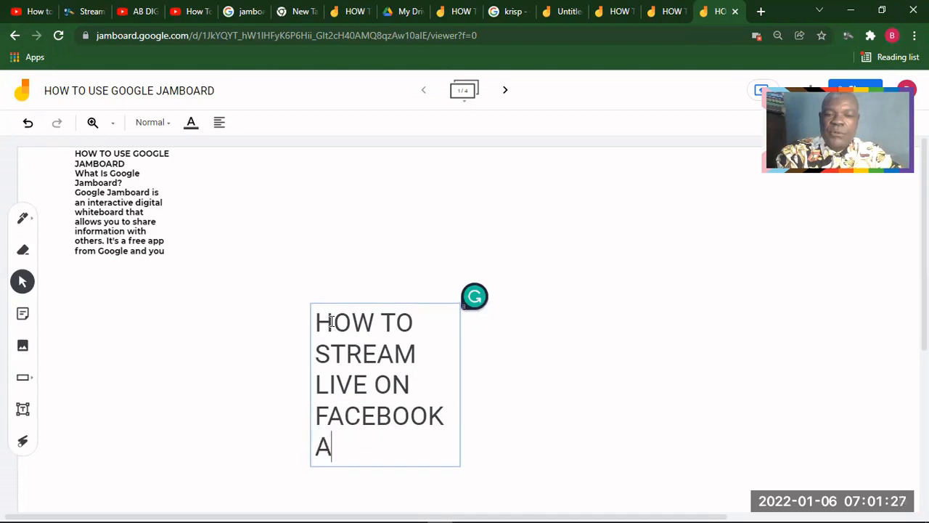
{"action": "type", "text": "ND SHARE "}
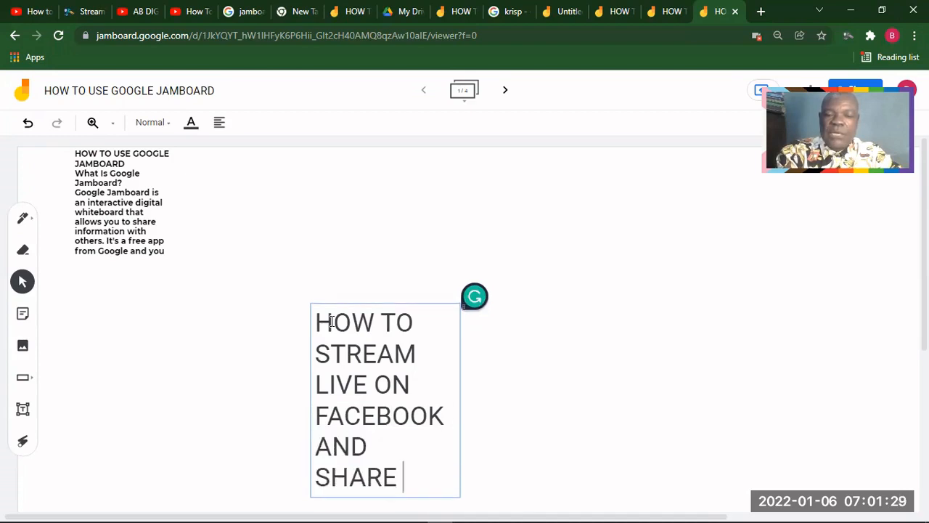
{"action": "type", "text": "YOUR SCRR"}
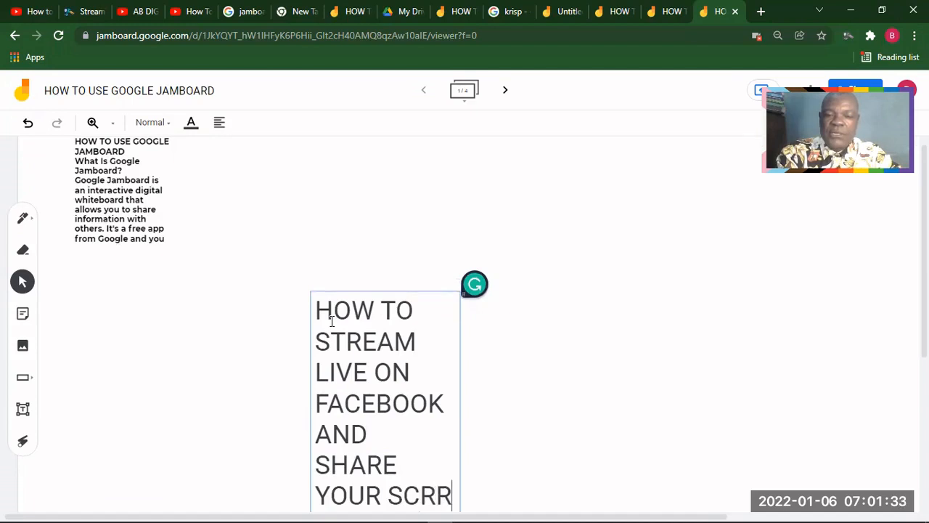
{"action": "key", "text": "BackSpace"}
{"action": "type", "text": "EEN"}
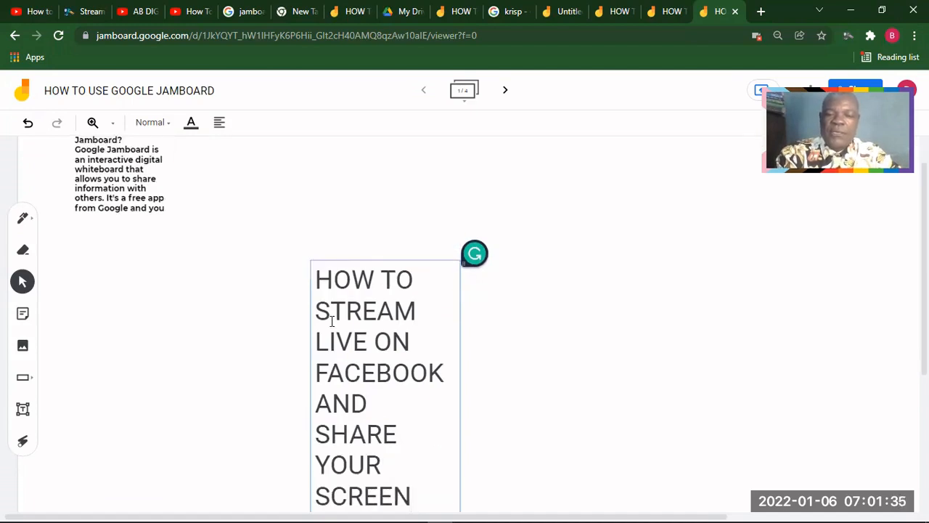
Widen the Facebook streaming heading's text box to fit three lines and move it up beside the small text block
{"action": "left_click", "coordinate": [393, 347]}
{"action": "left_click_drag", "start_coordinate": [460, 387], "coordinate": [752, 357]}
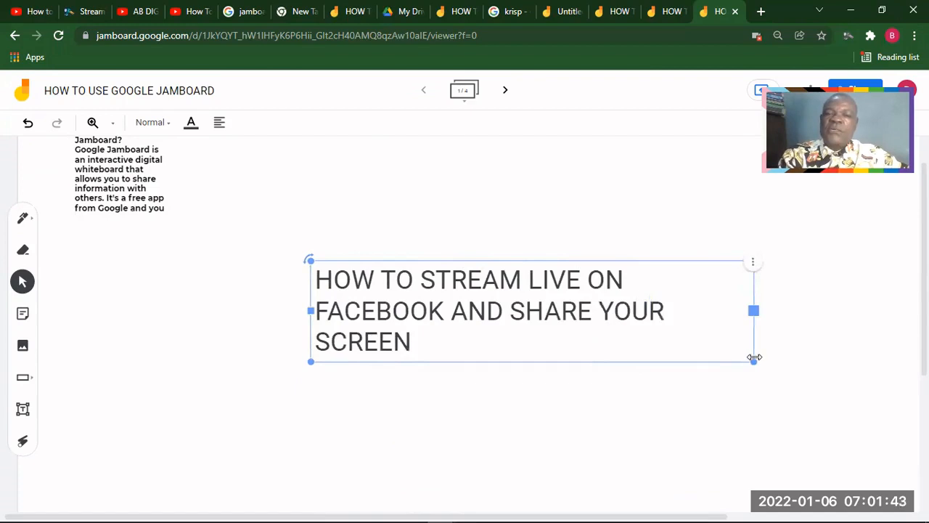
{"action": "left_click_drag", "start_coordinate": [489, 284], "coordinate": [450, 182]}
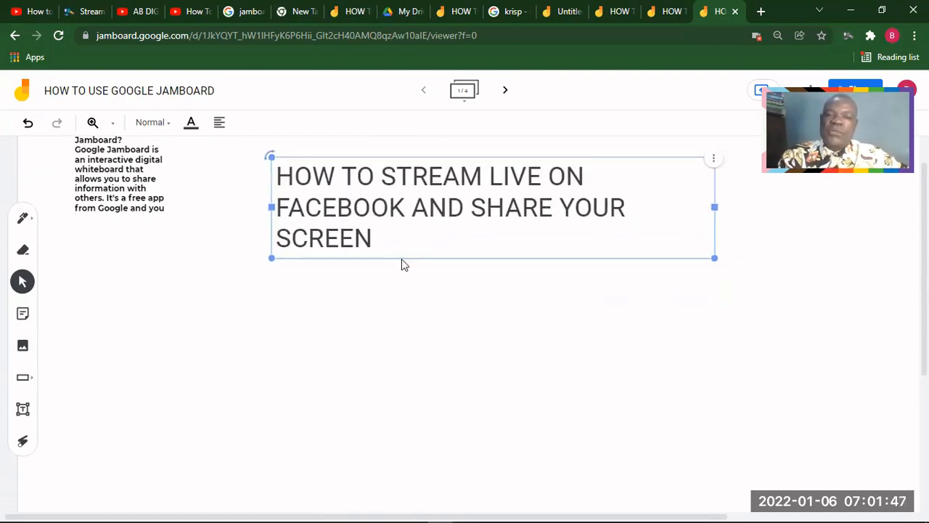
{"action": "left_click", "coordinate": [382, 300]}
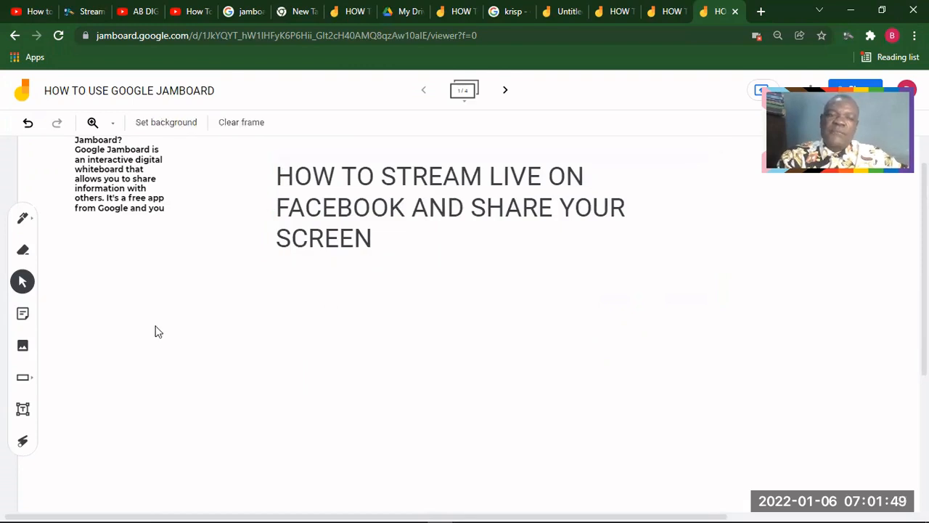
Add an empty text box beneath the Facebook streaming heading and widen it leftward to align with the heading's left edge
{"action": "left_click", "coordinate": [22, 408]}
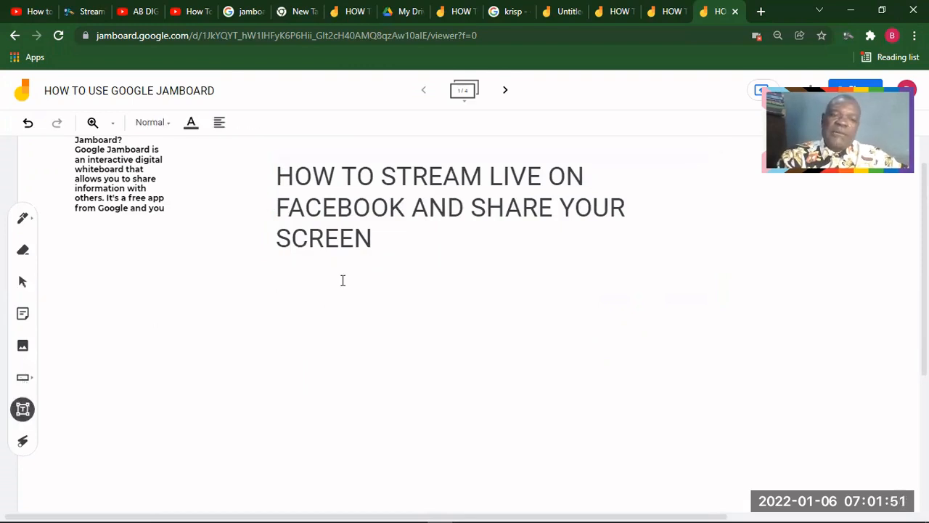
{"action": "left_click", "coordinate": [335, 285]}
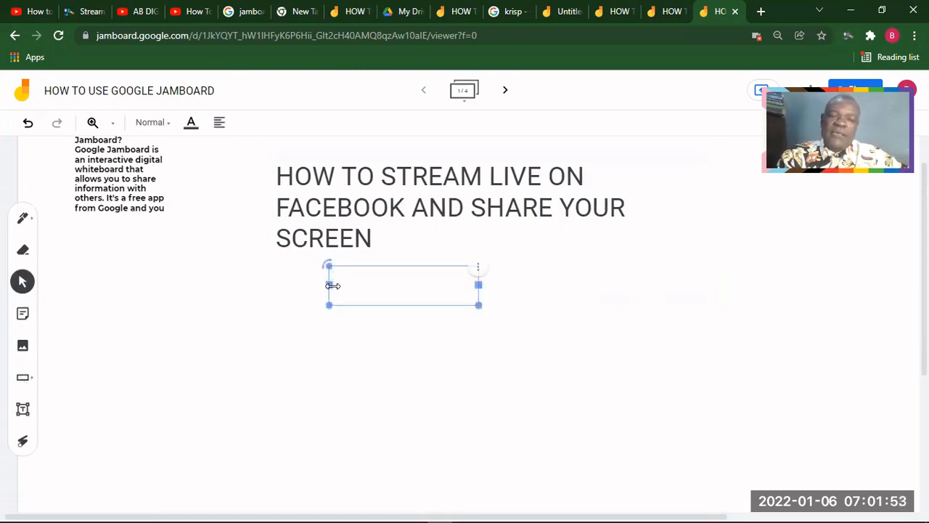
{"action": "left_click_drag", "start_coordinate": [330, 285], "coordinate": [270, 284]}
{"action": "left_click", "coordinate": [324, 363]}
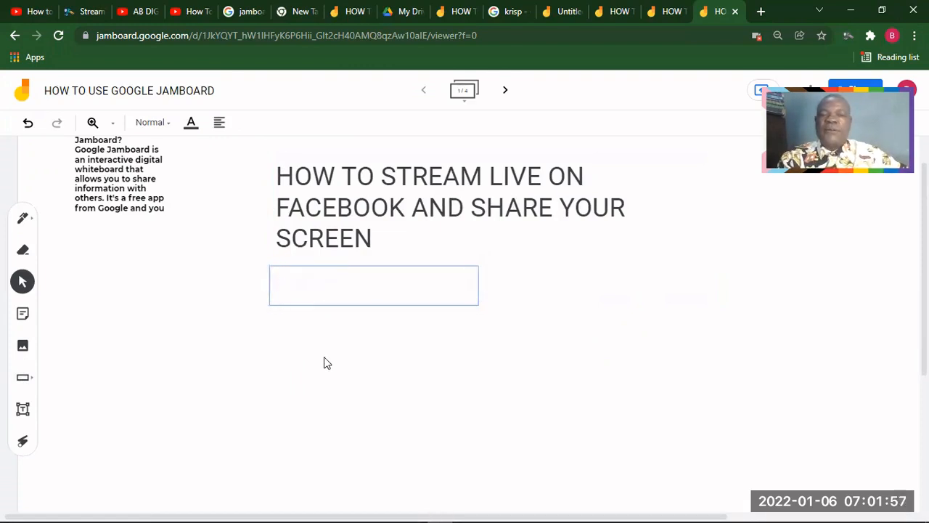
Fill the empty text box under the heading with "You can do this easily using a free online tool that make"
{"action": "left_click", "coordinate": [281, 291]}
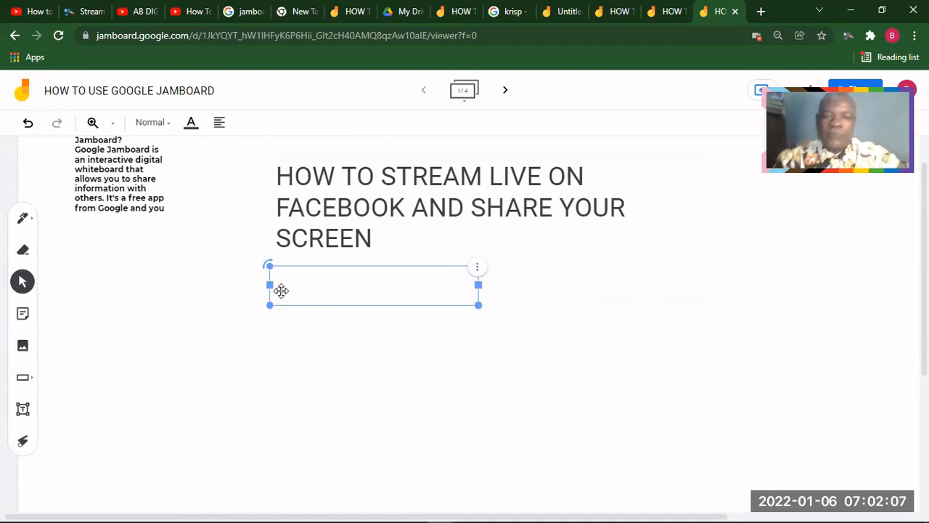
{"action": "left_click", "coordinate": [400, 249]}
{"action": "left_click", "coordinate": [470, 274]}
{"action": "left_click", "coordinate": [477, 268]}
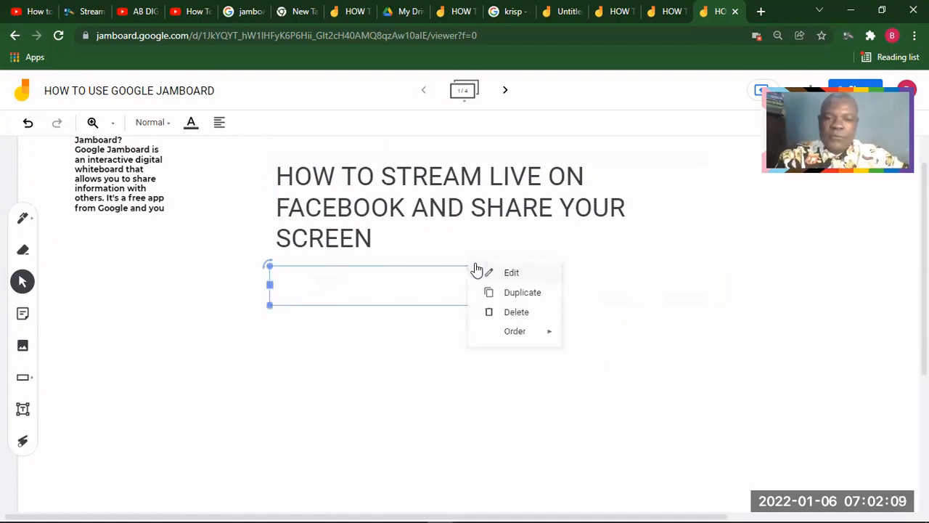
{"action": "left_click", "coordinate": [511, 273]}
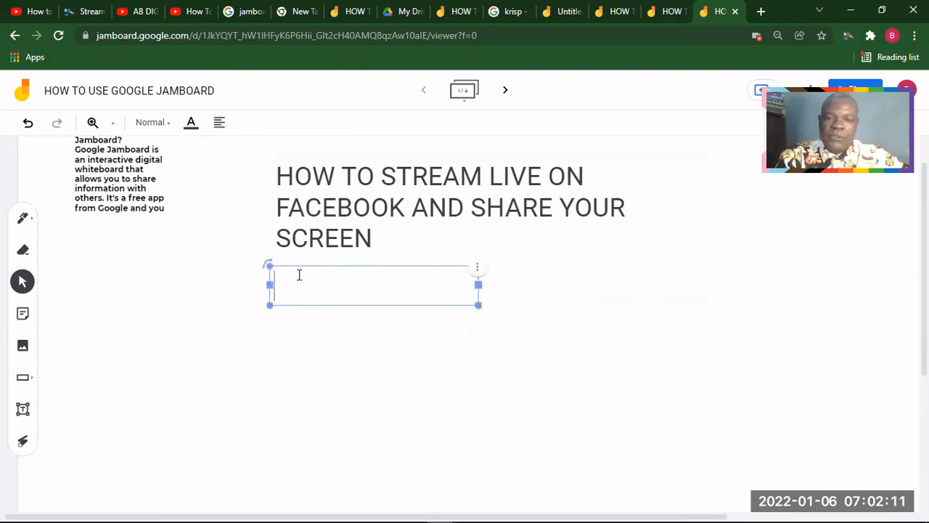
{"action": "type", "text": "You "}
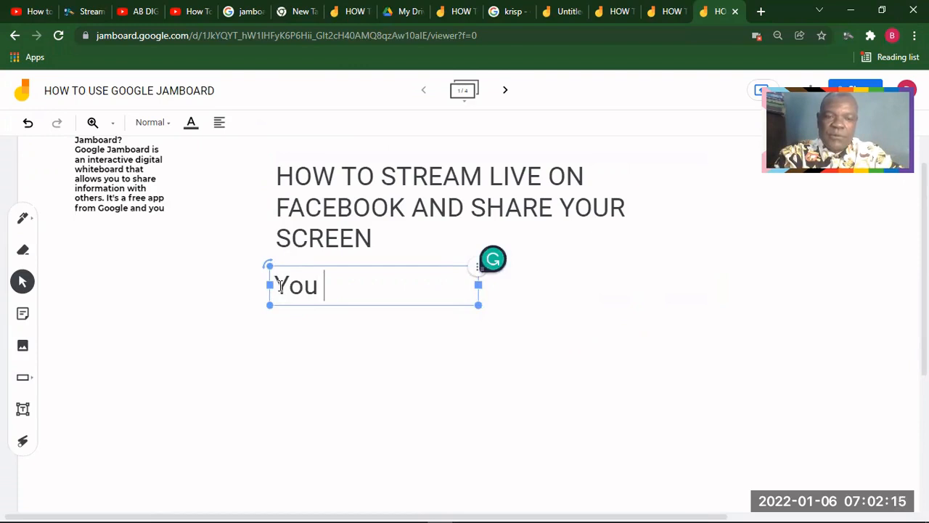
{"action": "type", "text": "can do "}
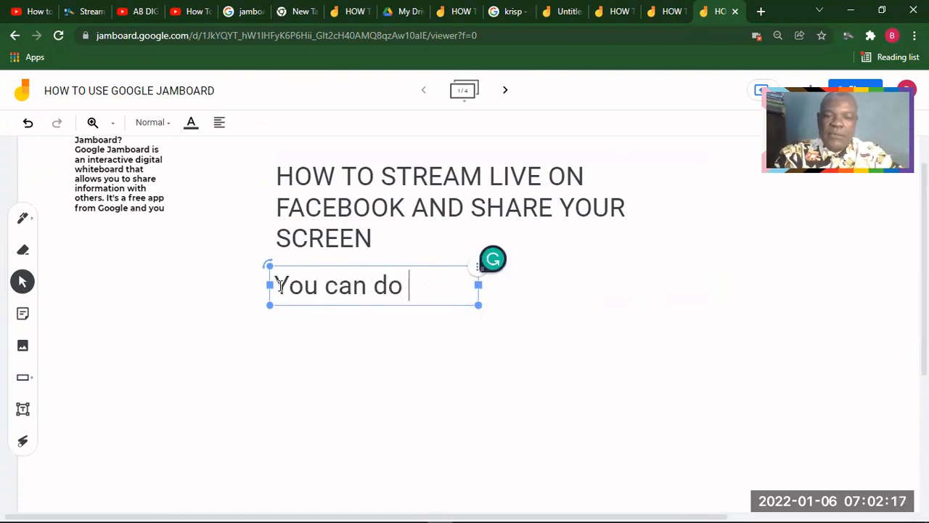
{"action": "type", "text": "this easily s"}
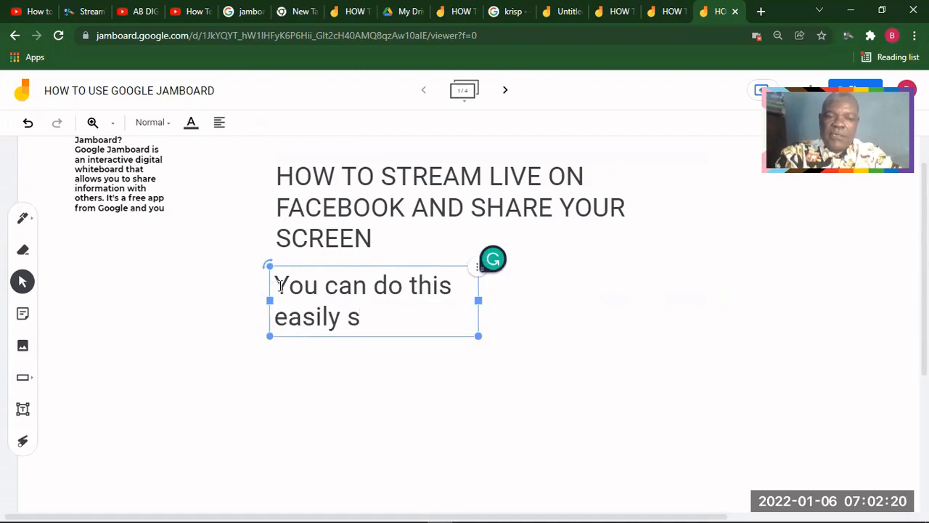
{"action": "key", "text": "BackSpace"}
{"action": "type", "text": "using "}
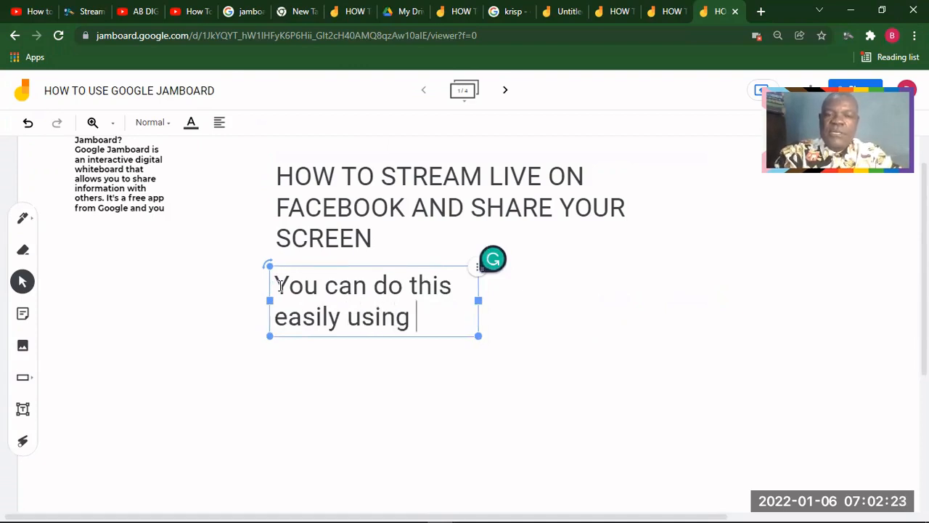
{"action": "type", "text": "free"}
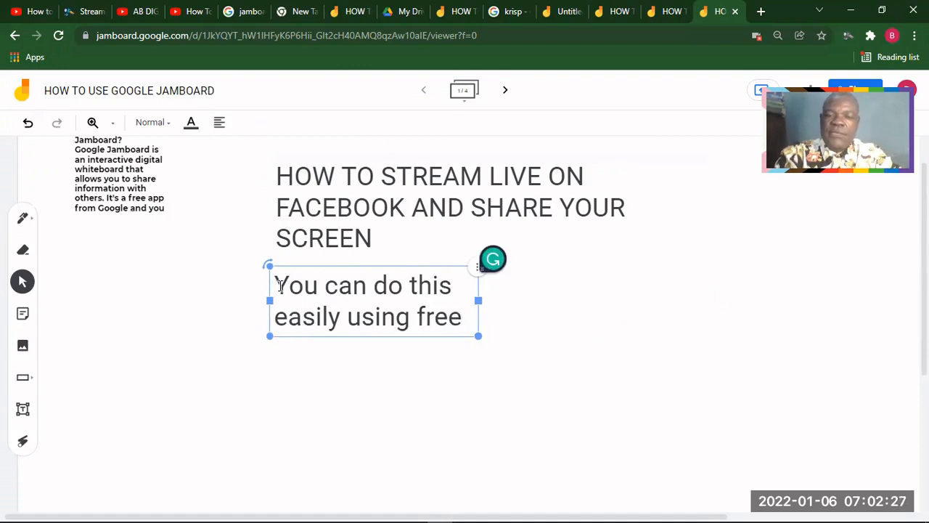
{"action": "key", "text": "BackSpace"}
{"action": "key", "text": "BackSpace"}
{"action": "key", "text": "BackSpace"}
{"action": "key", "text": "BackSpace"}
{"action": "type", "text": "a free"}
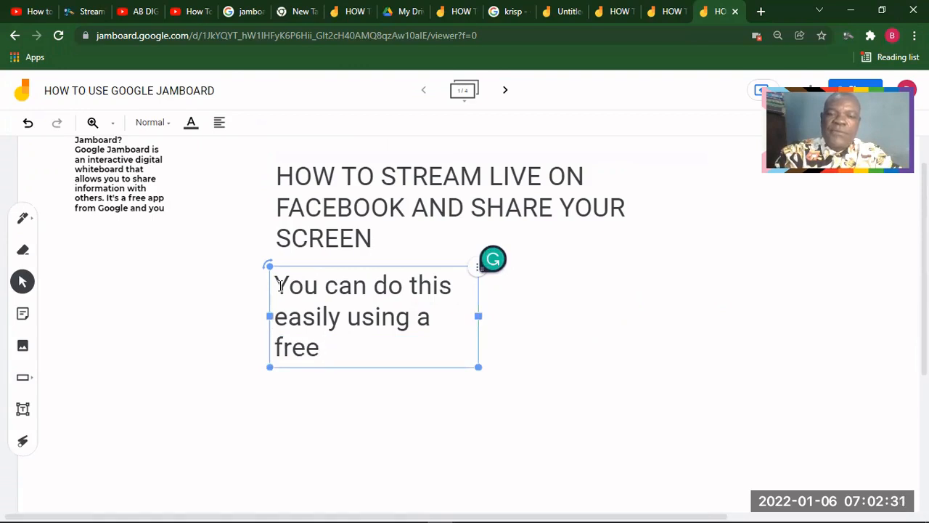
{"action": "type", "text": " online t"}
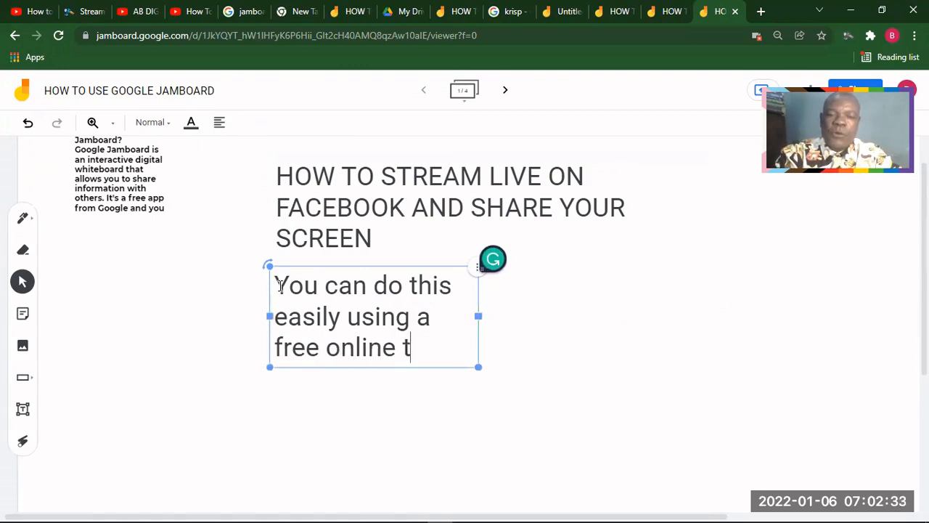
{"action": "type", "text": "ool that "}
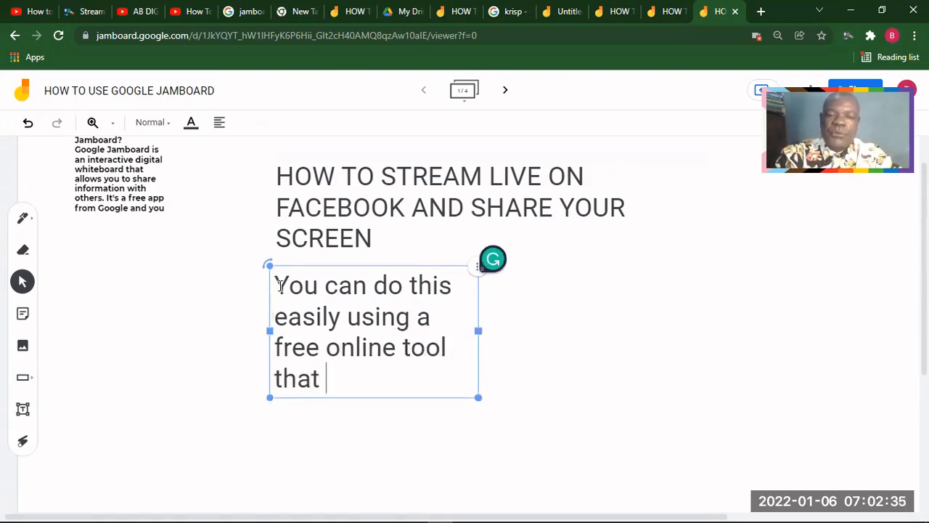
{"action": "type", "text": "make"}
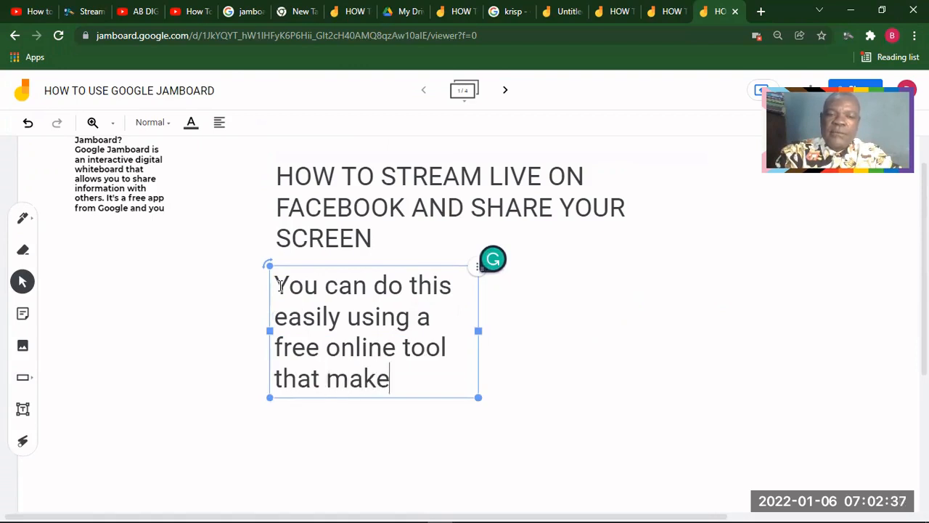